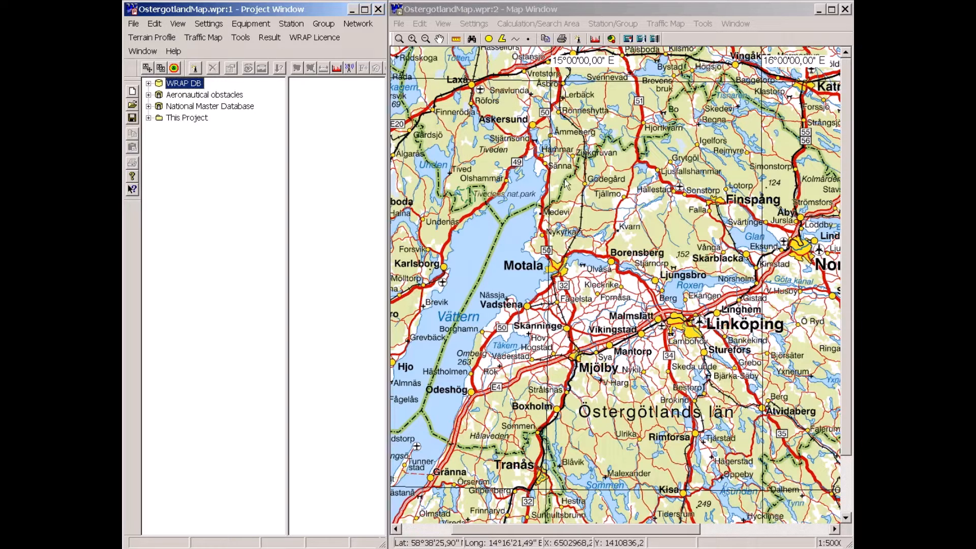
Place a new multipoint station from the WiMAX 4-sector template just east of Skänninge, between Motala and Mjölby, and name it Base 1.
right_click(590, 316)
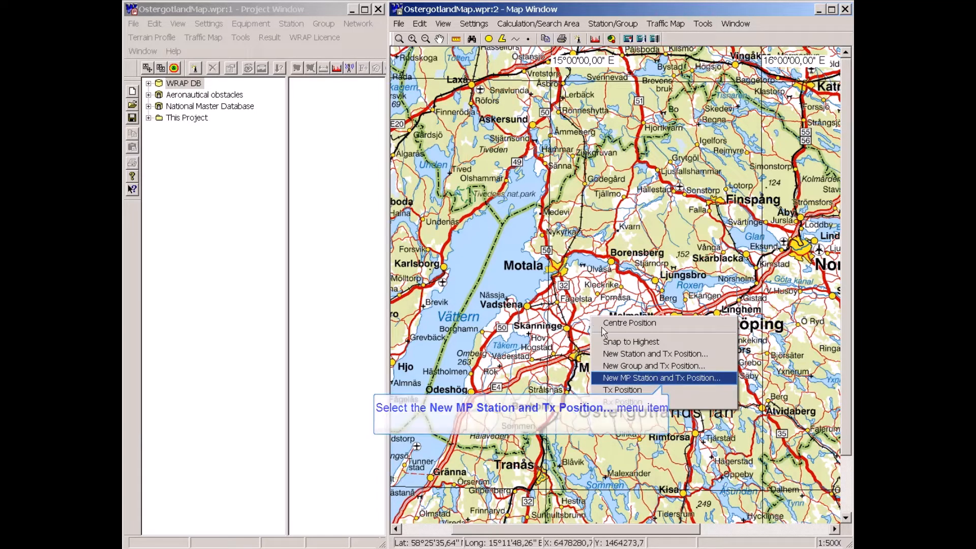
click(610, 379)
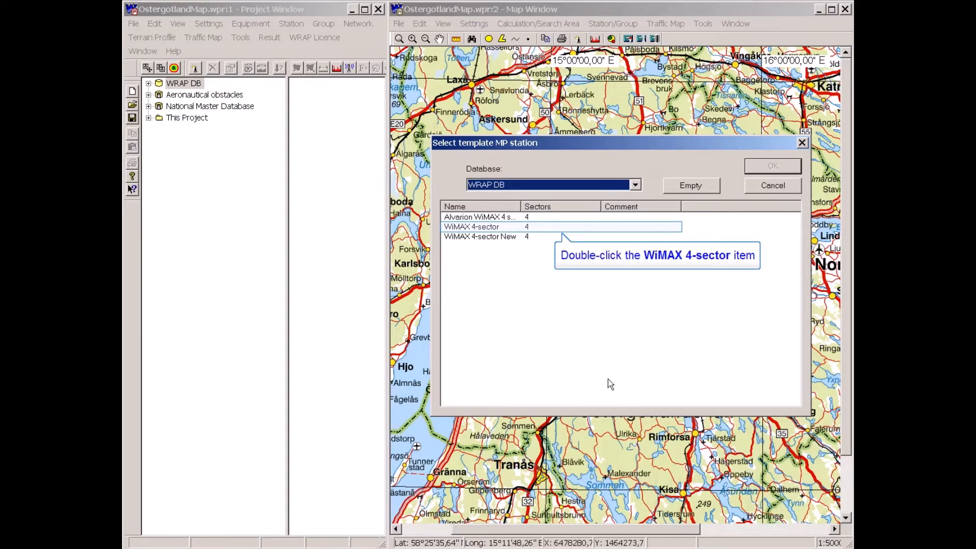
double_click(467, 227)
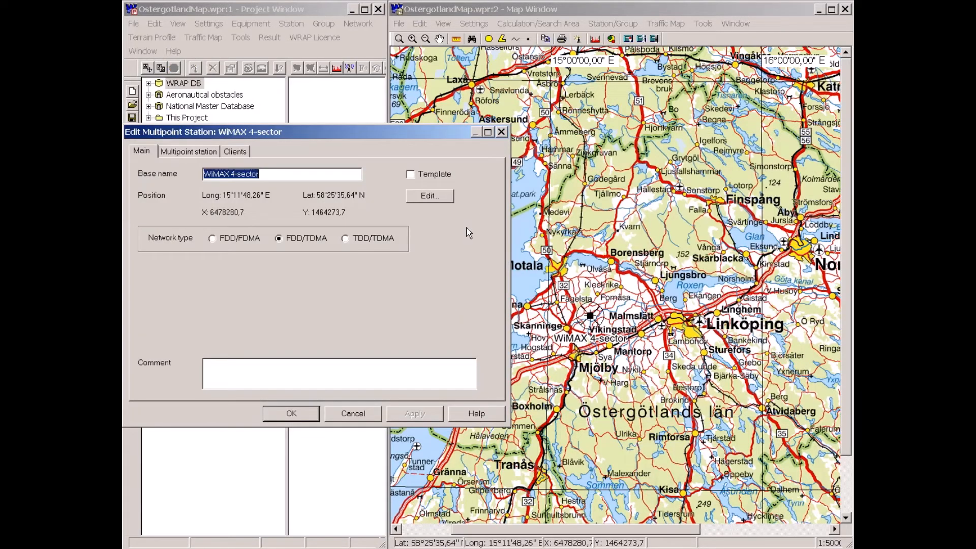
text(Bas)
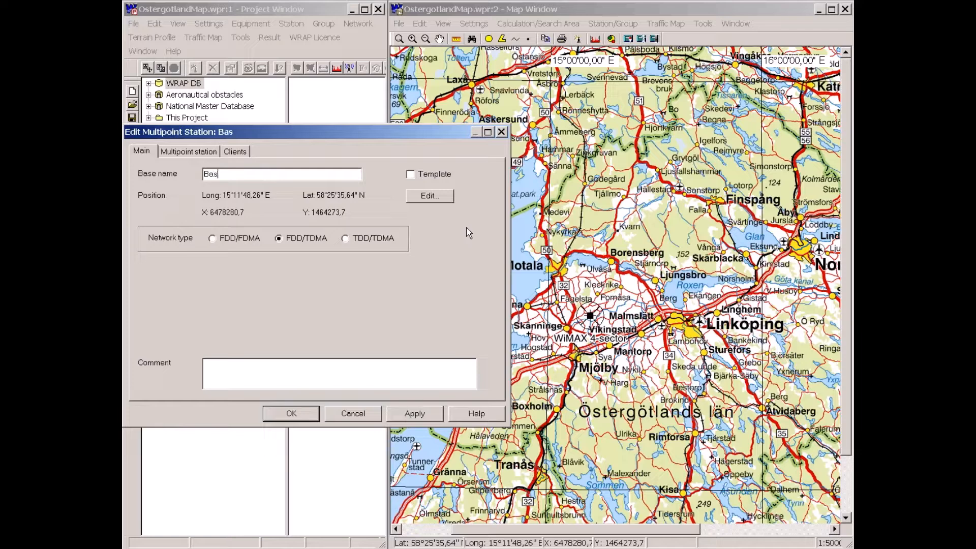
text(e 1)
key(Return)
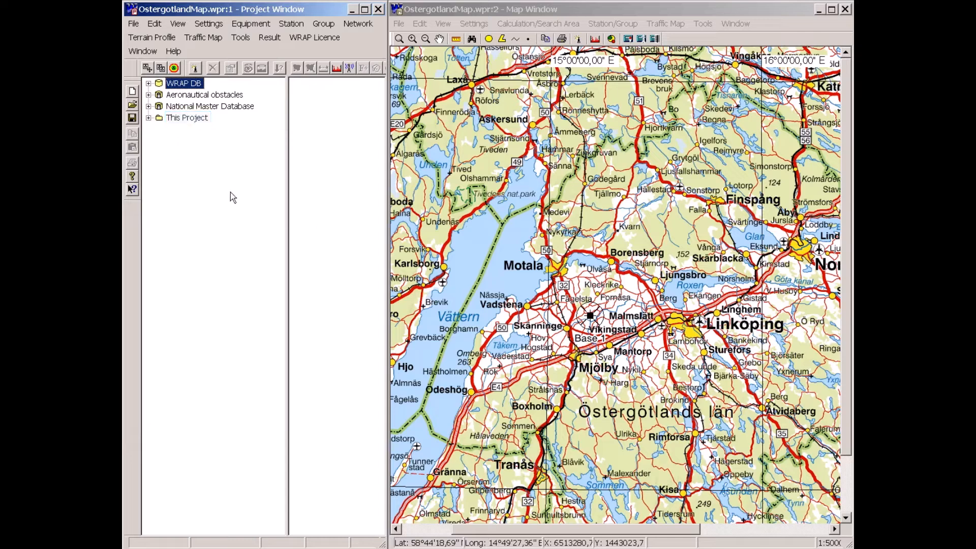
Start a coverage calculation for the Base 1 multipoint station of this project.
double_click(177, 120)
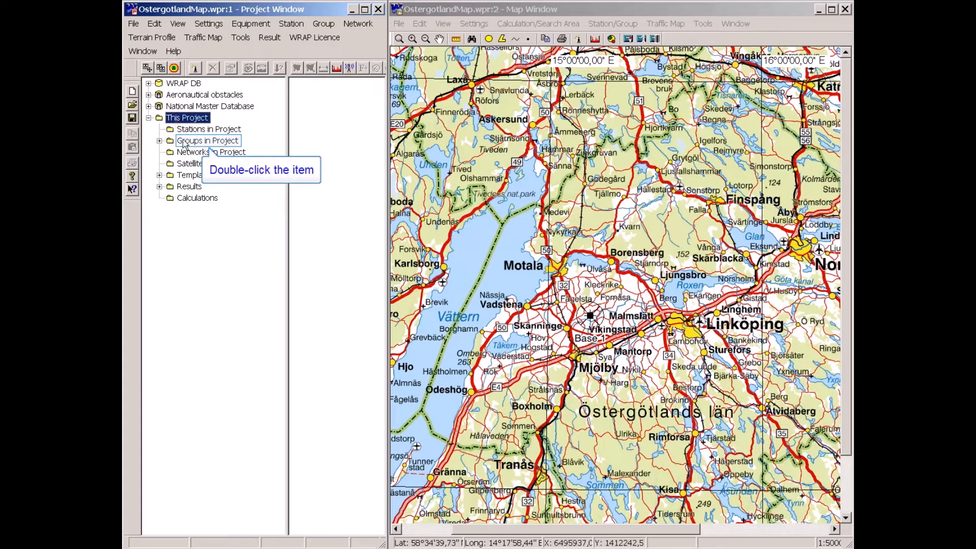
double_click(184, 142)
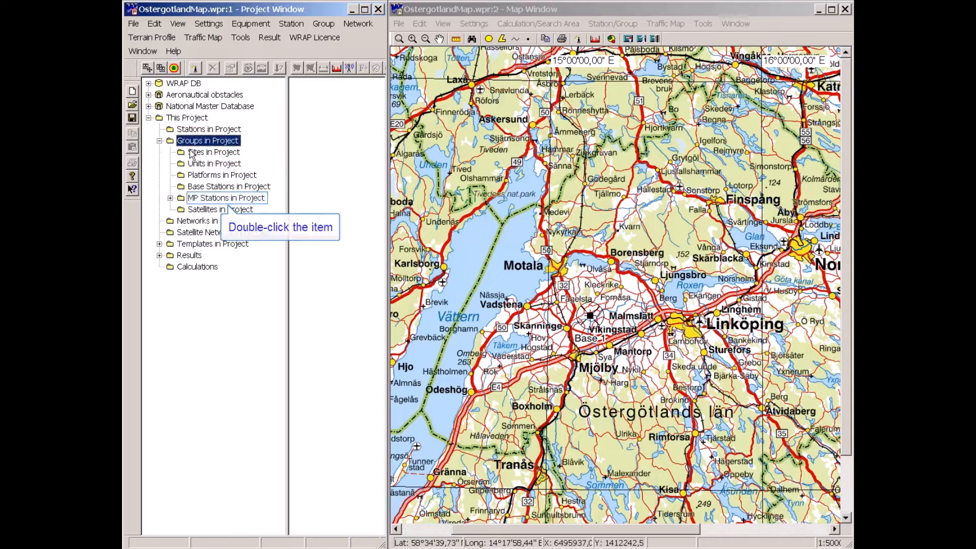
double_click(195, 200)
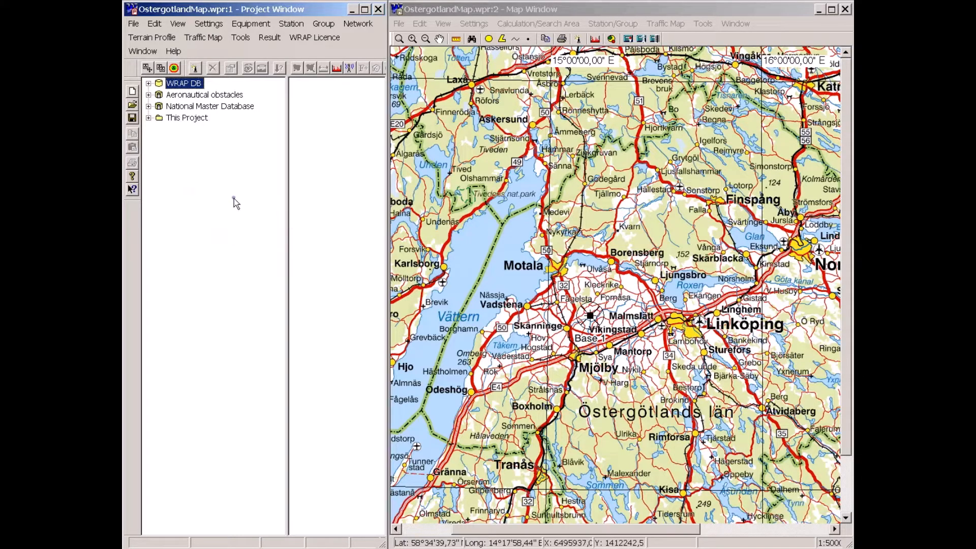
click(233, 198)
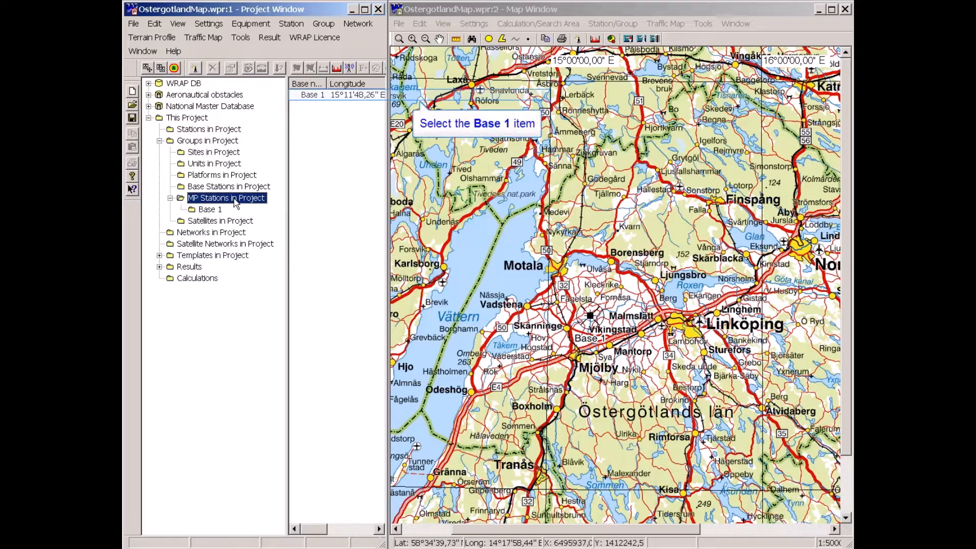
click(311, 96)
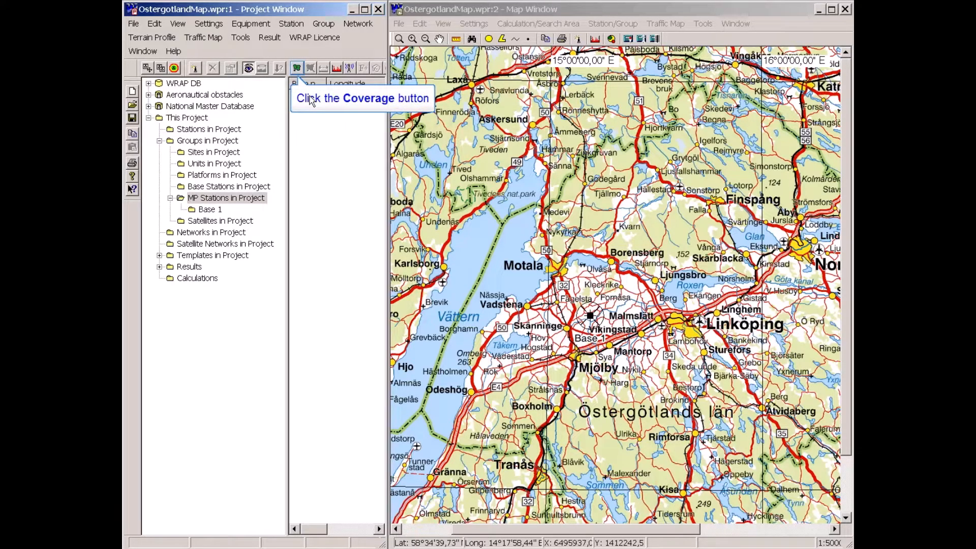
click(298, 69)
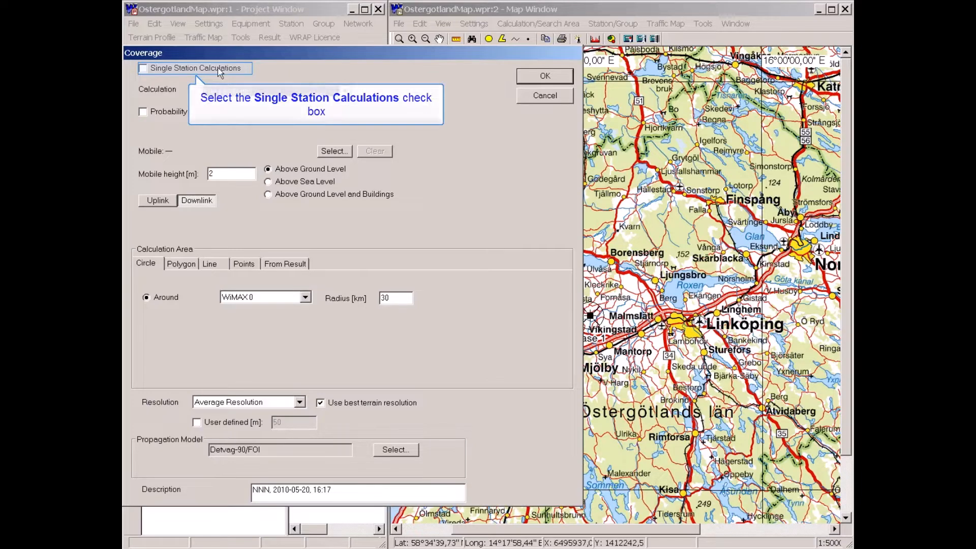
Enable single station calculations and choose FWA WiMAX Client 10 m HP from WRAP DB Mobiles as the mobile.
click(143, 69)
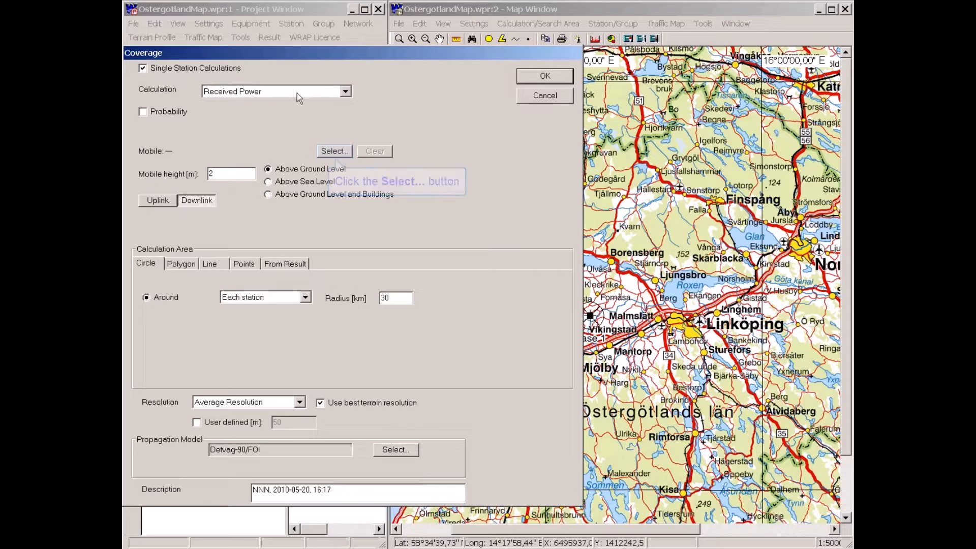
click(337, 153)
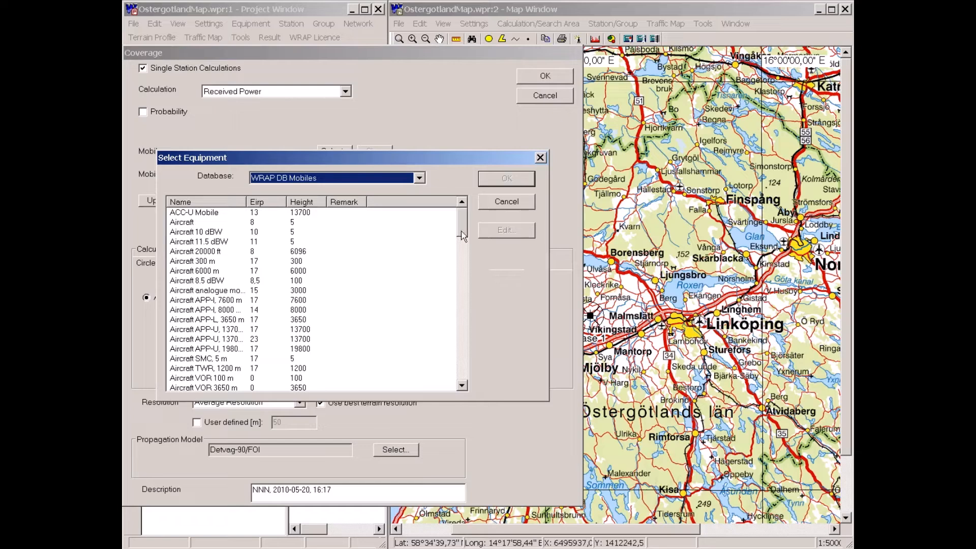
drag(463, 236, 464, 300)
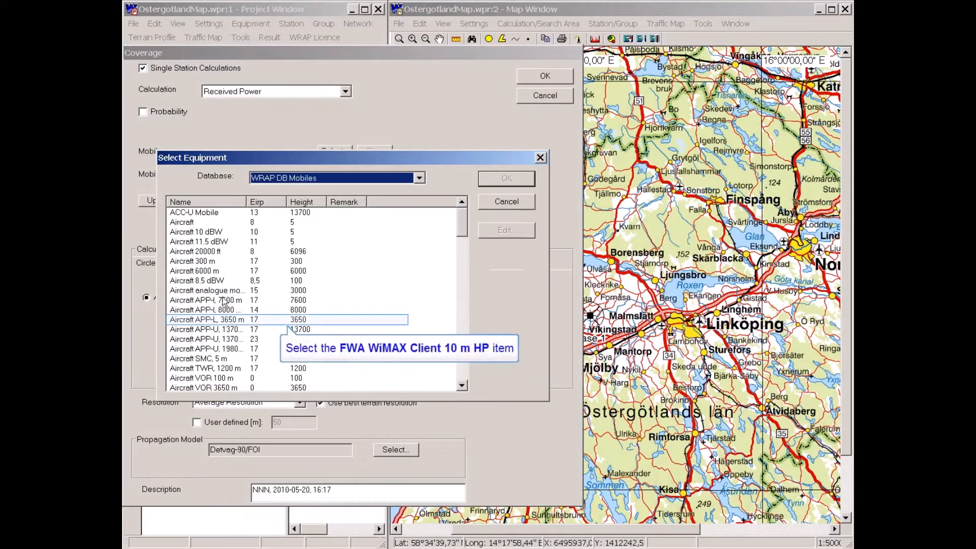
click(224, 320)
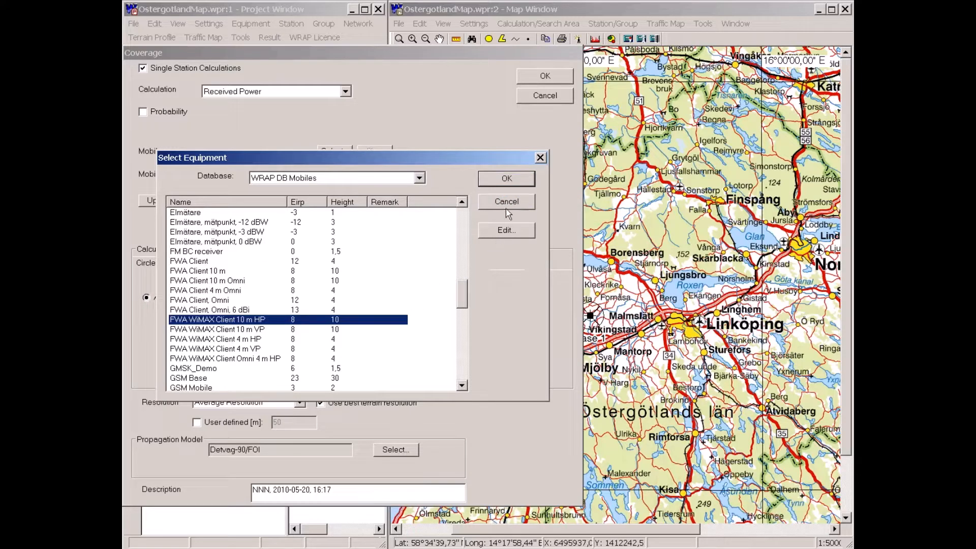
click(507, 179)
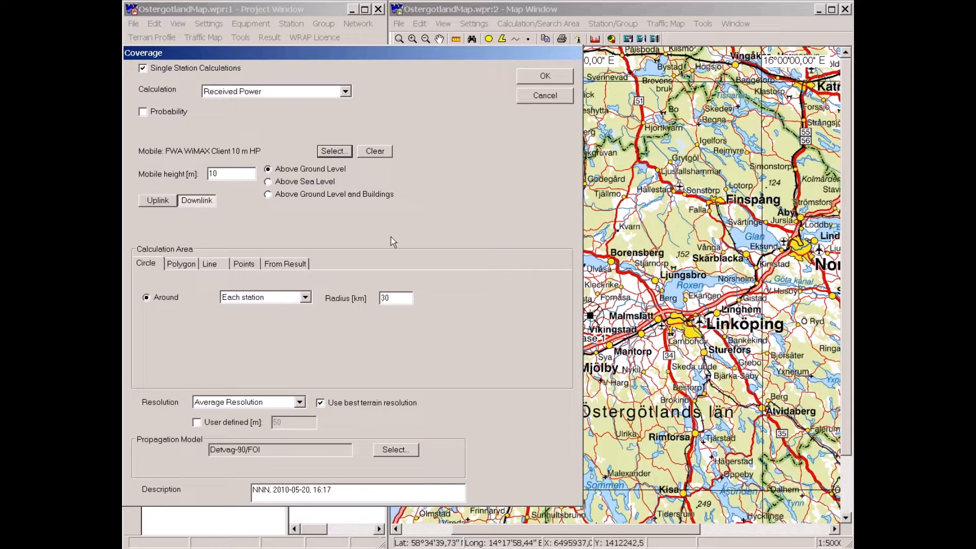
Set the calculation radius around each station to 20 km and turn off the use of best terrain resolution.
double_click(380, 300)
text(20)
click(320, 402)
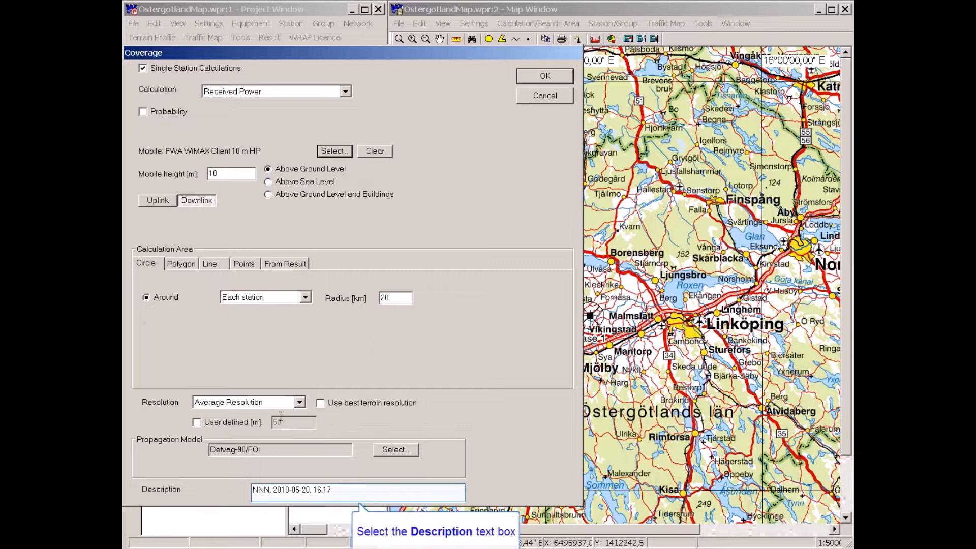
Remove the NNN prefix from the calculation description and run the coverage calculation.
double_click(254, 491)
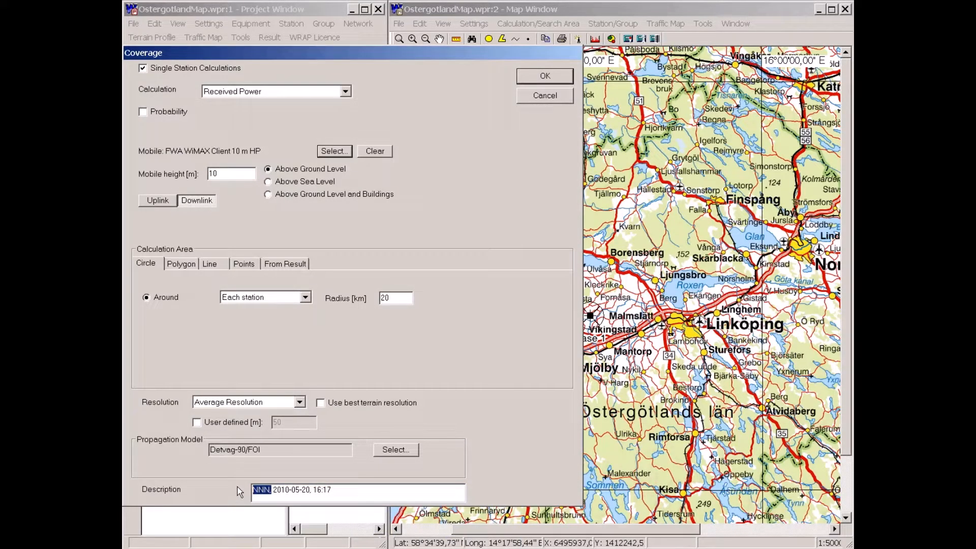
key(Delete)
click(539, 77)
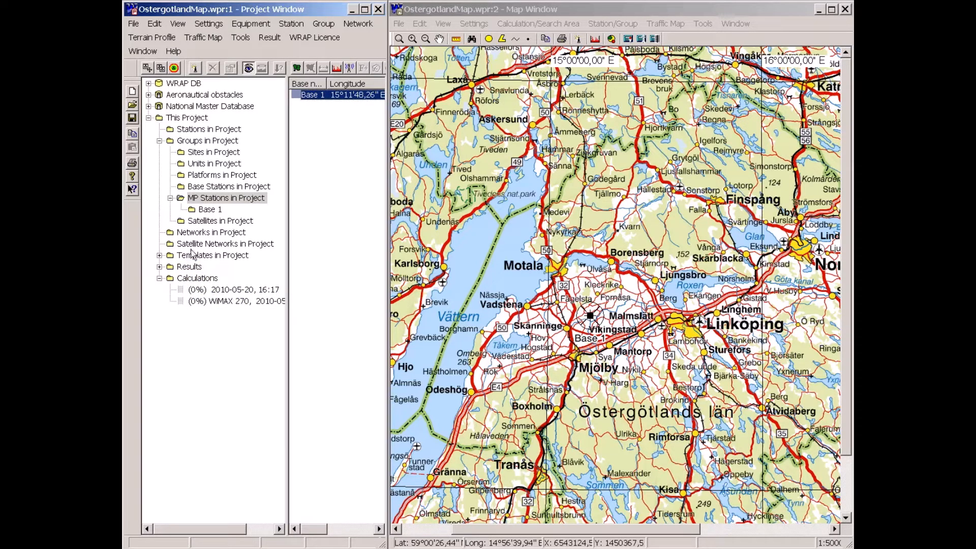
List the area coverage results in a wider project tree and review the presentation levels of the WiMAX 270 result.
double_click(192, 268)
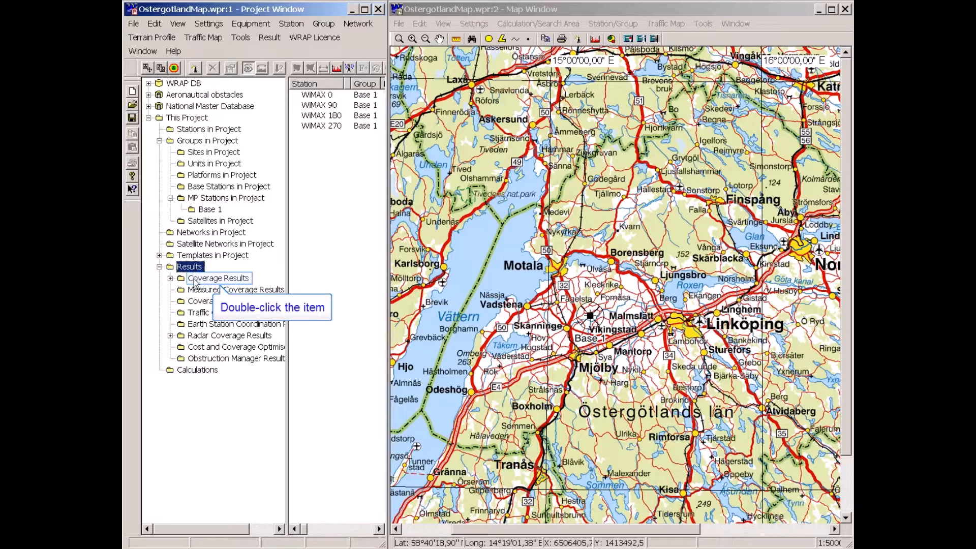
double_click(195, 281)
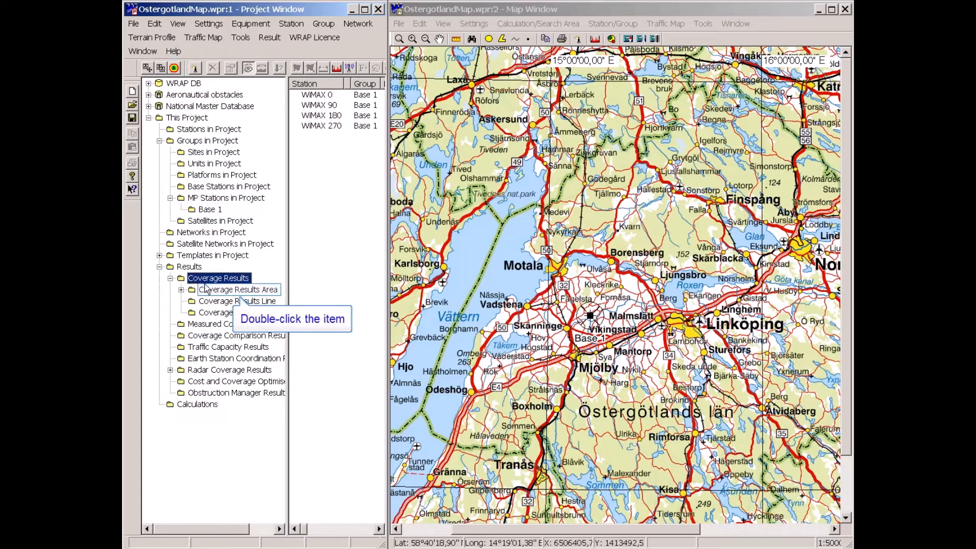
double_click(206, 290)
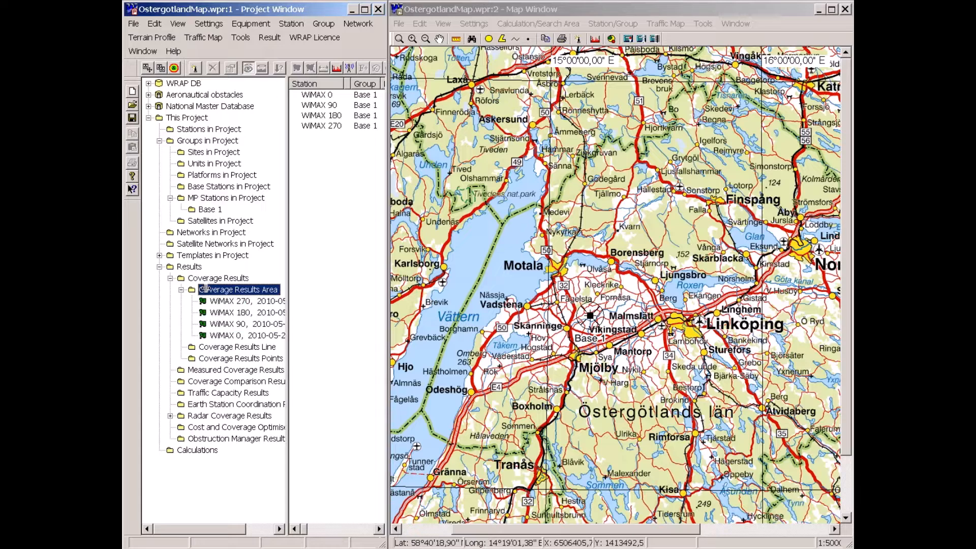
drag(288, 275, 341, 276)
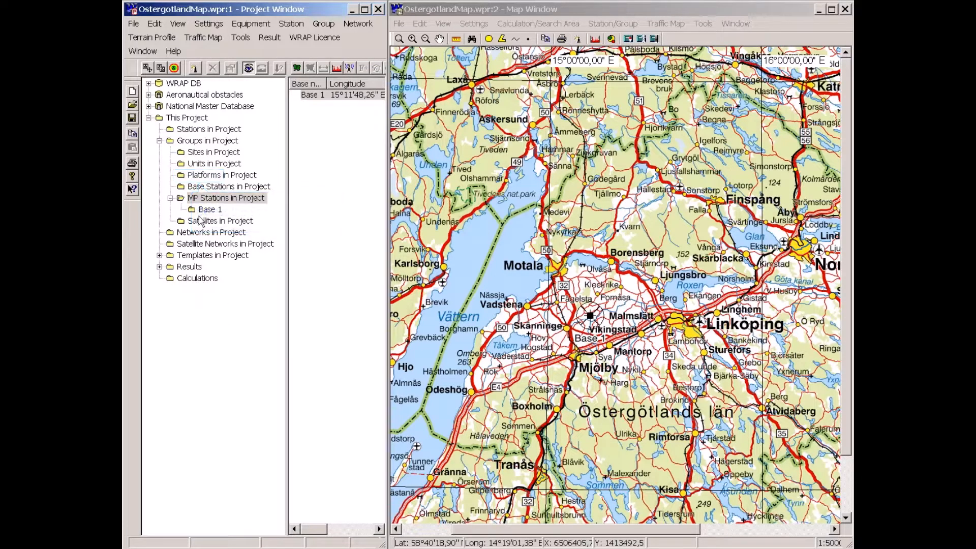
click(198, 175)
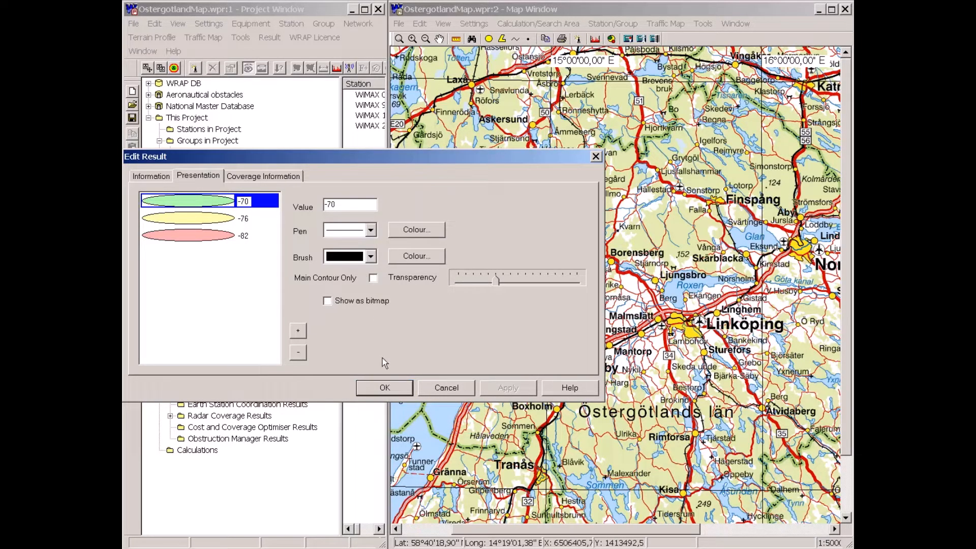
click(384, 388)
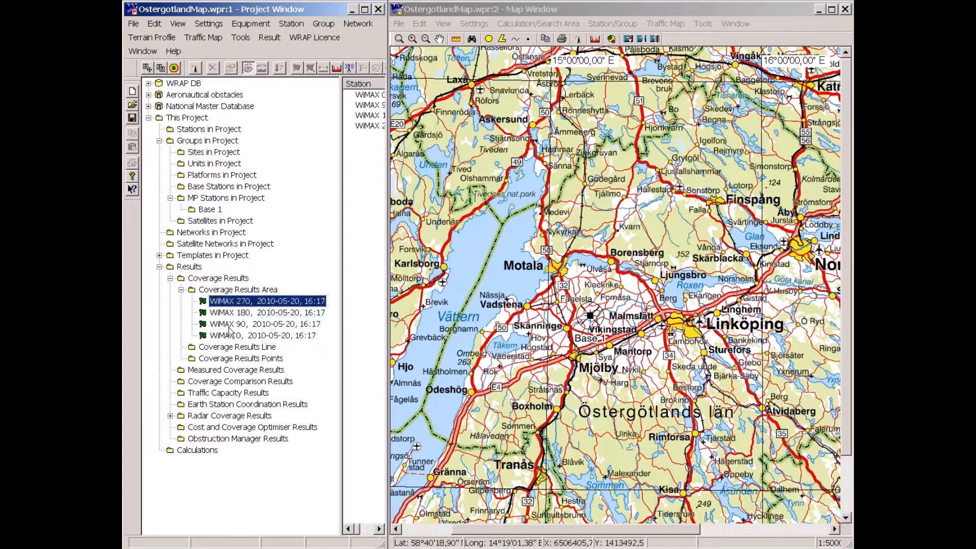
Make the WiMAX 270 coverage result visible on the map.
right_click(225, 301)
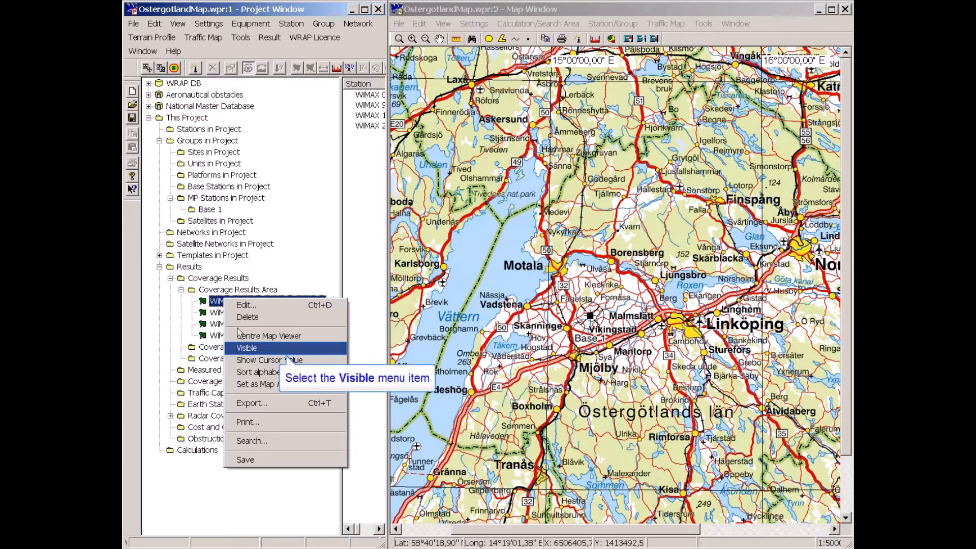
click(240, 350)
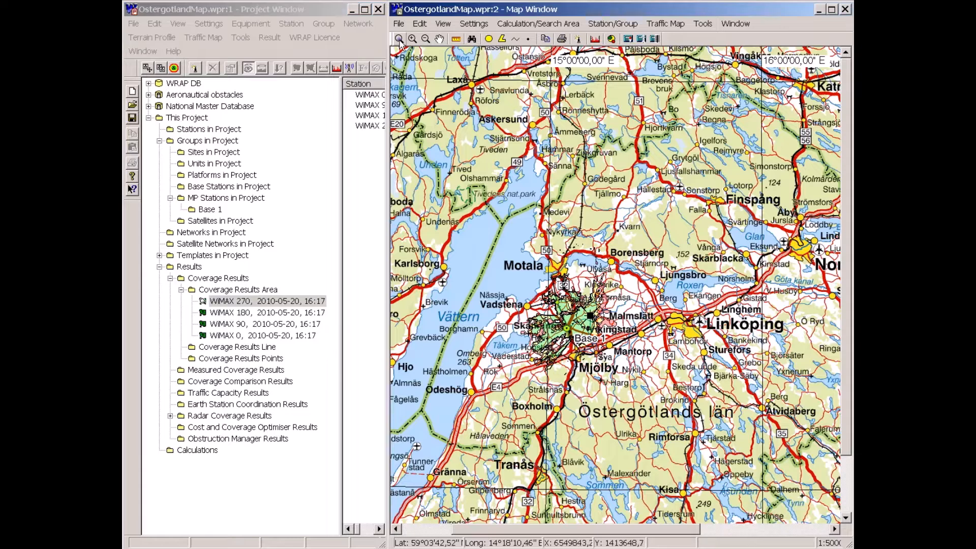
drag(492, 392, 654, 257)
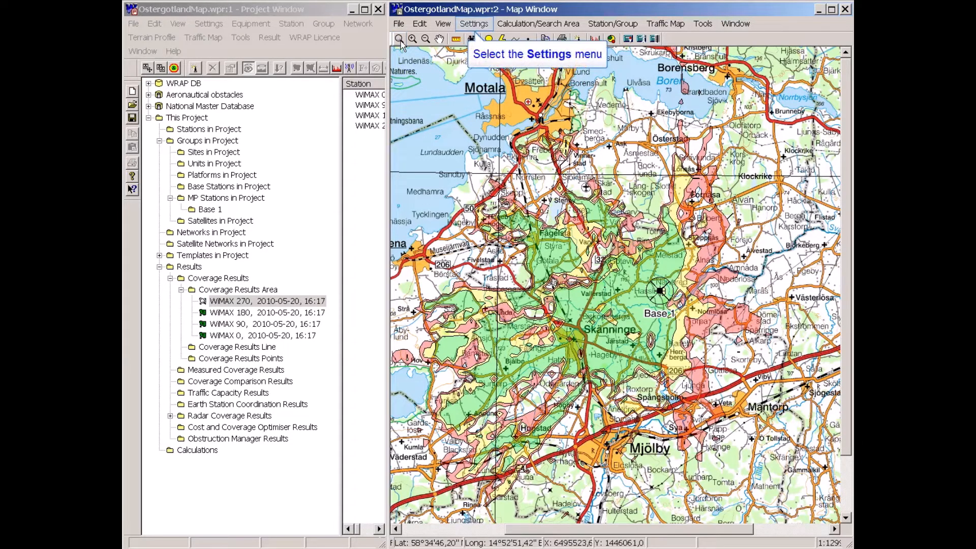
Hide the scanned map images Sweden 1:250000 and Sweden 1:1000000 in the map contents.
click(474, 25)
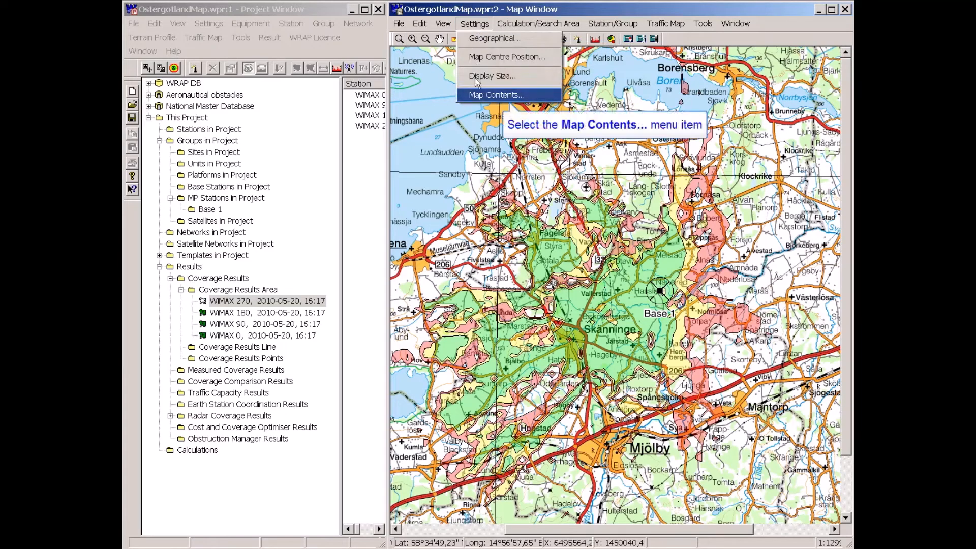
click(477, 96)
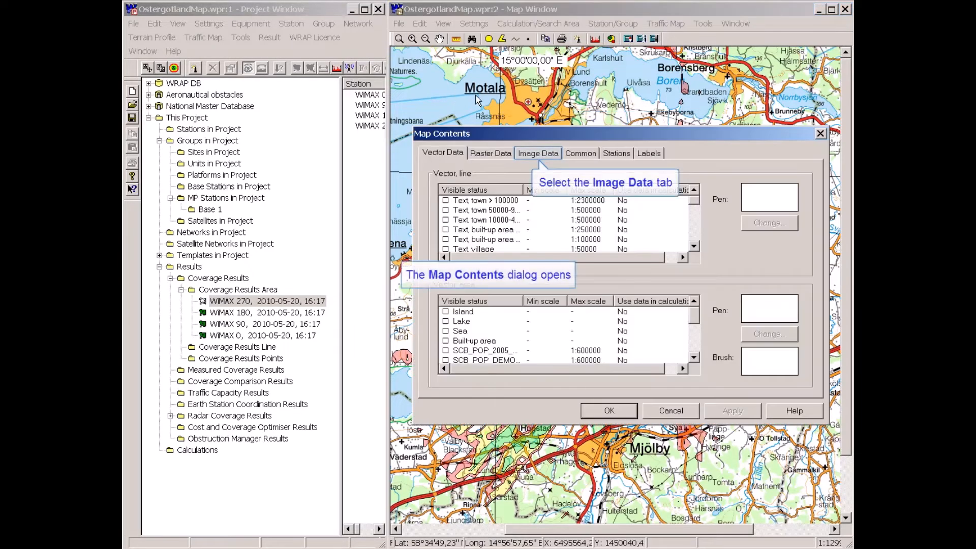
click(538, 152)
drag(703, 218, 705, 255)
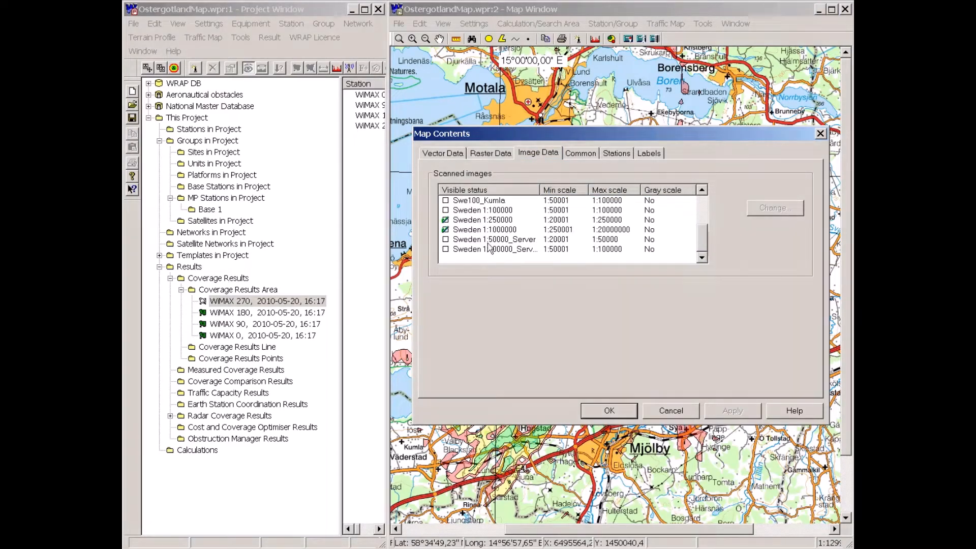
click(445, 220)
click(446, 230)
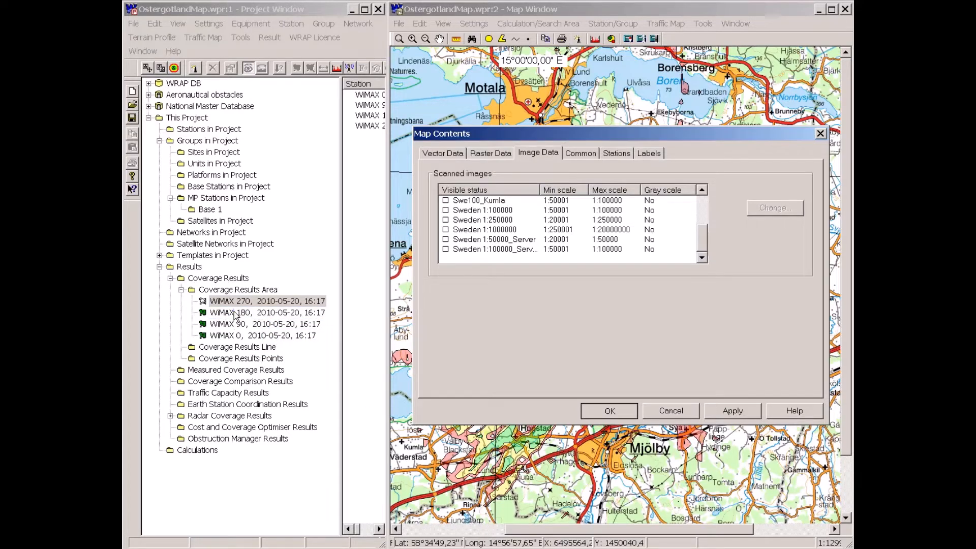
Make the WiMAX 180, WiMAX 90 and WiMAX 0 coverage results visible on the map.
right_click(235, 315)
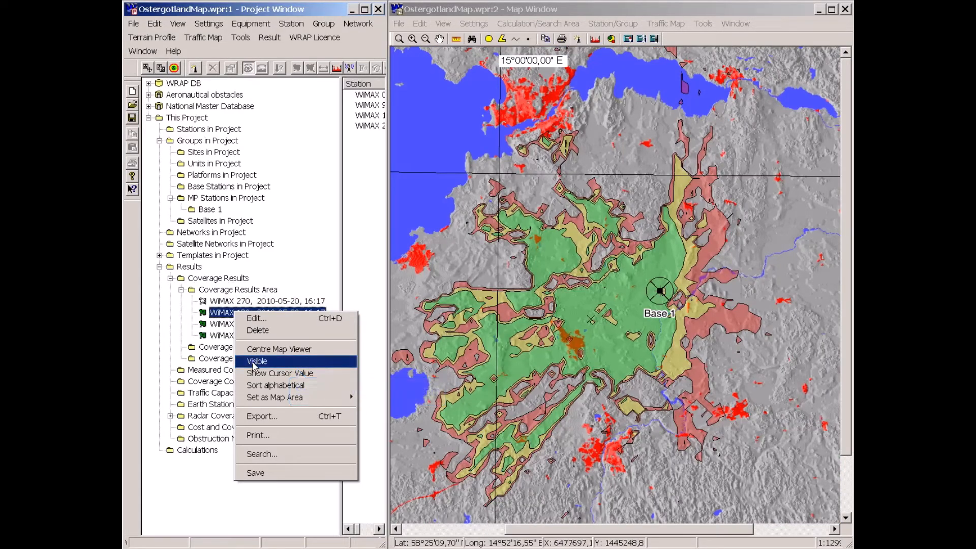
click(254, 362)
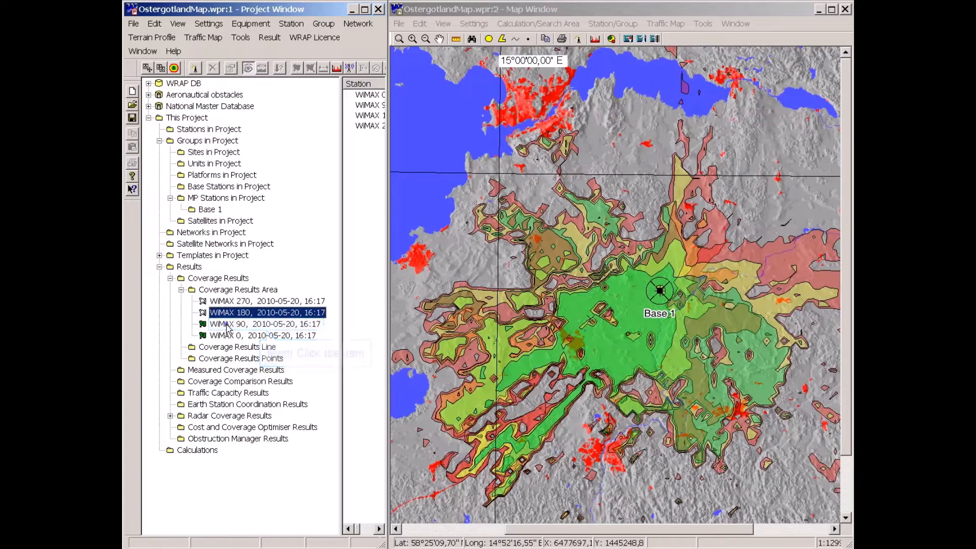
right_click(227, 326)
click(246, 376)
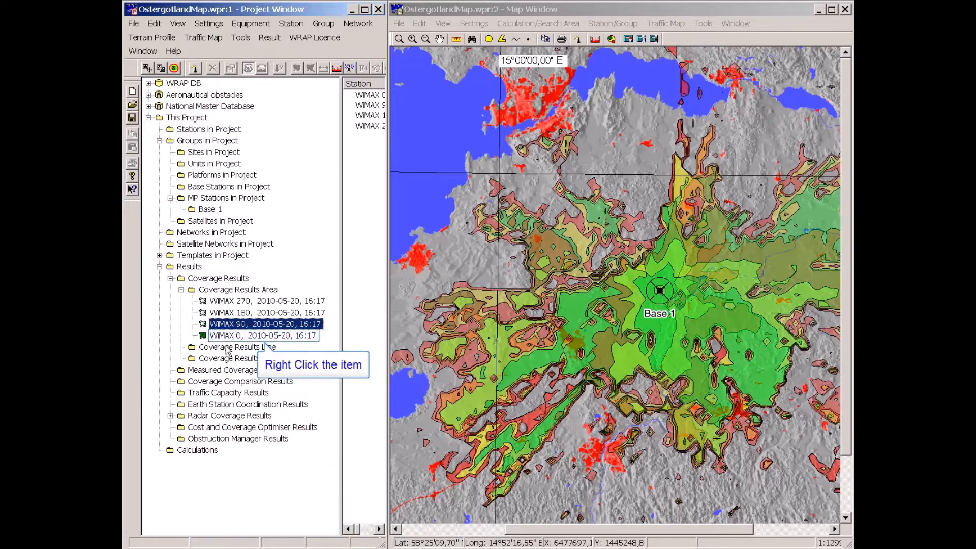
right_click(226, 336)
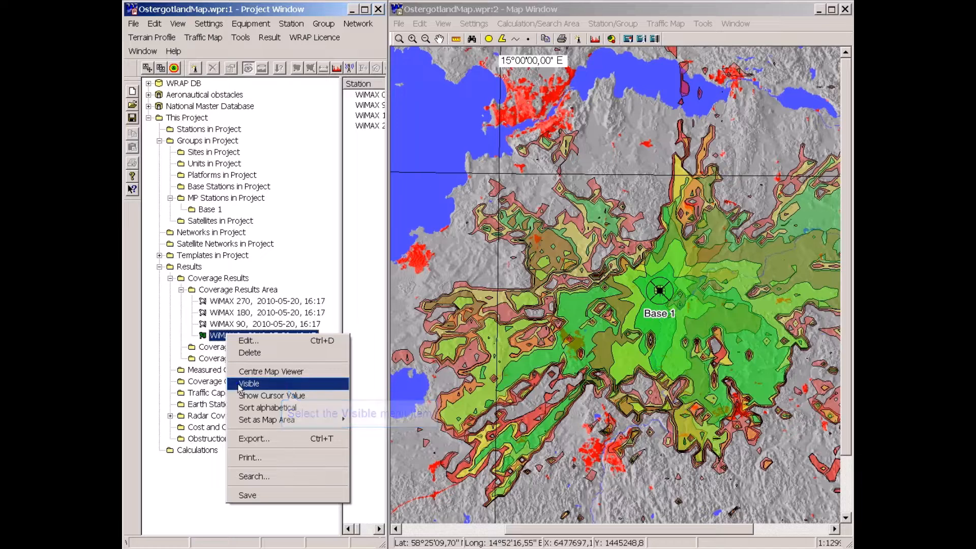
click(239, 383)
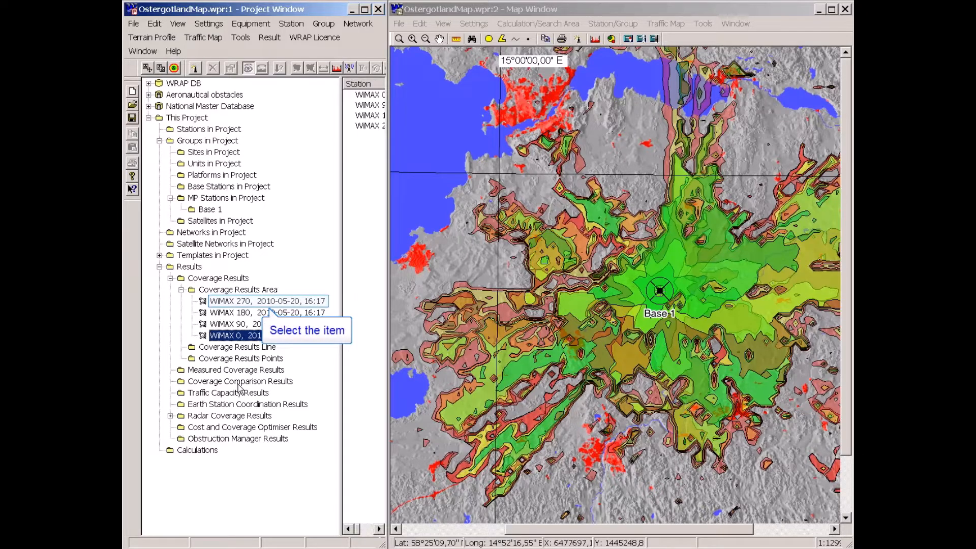
Calculate a composite coverage result from the WiMAX 270, 180, 90 and 0 area results.
click(248, 304)
shift+click(238, 336)
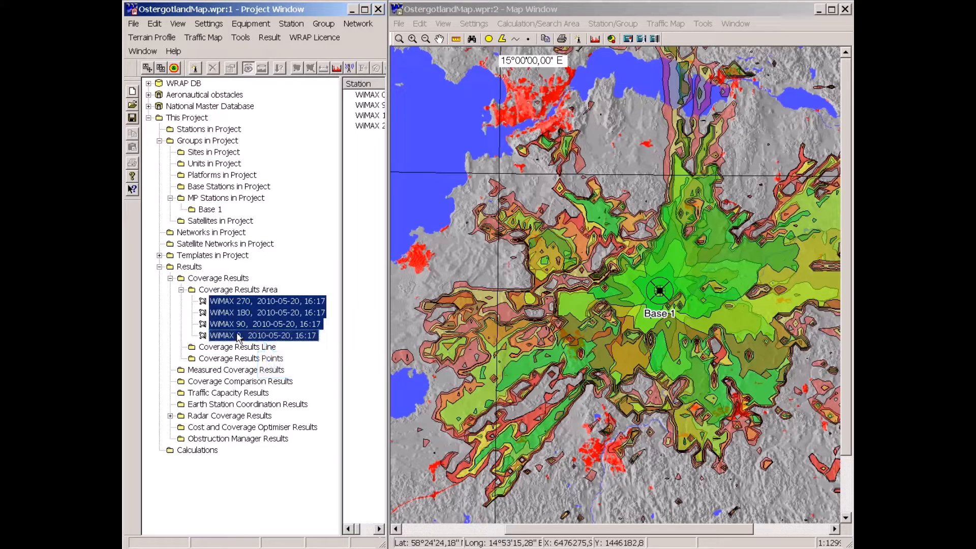
right_click(238, 336)
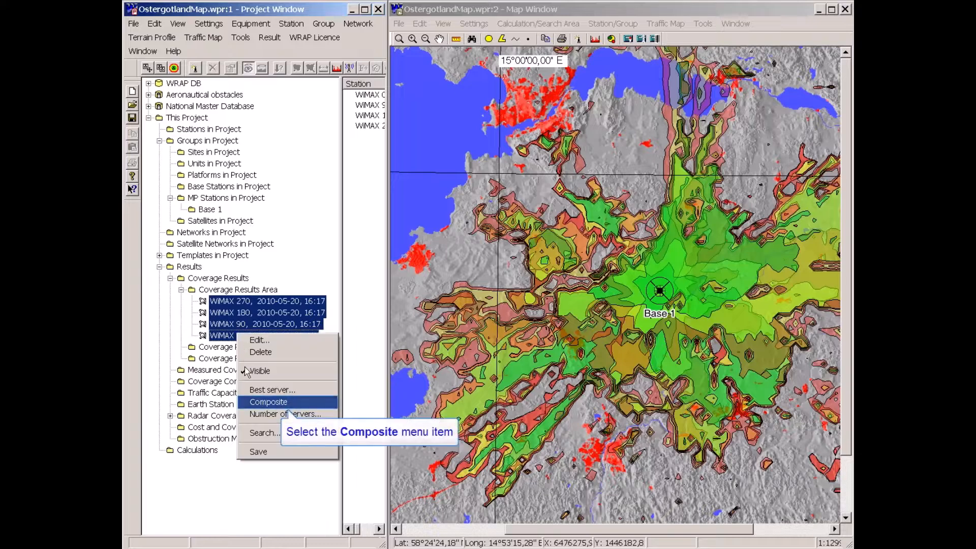
click(248, 403)
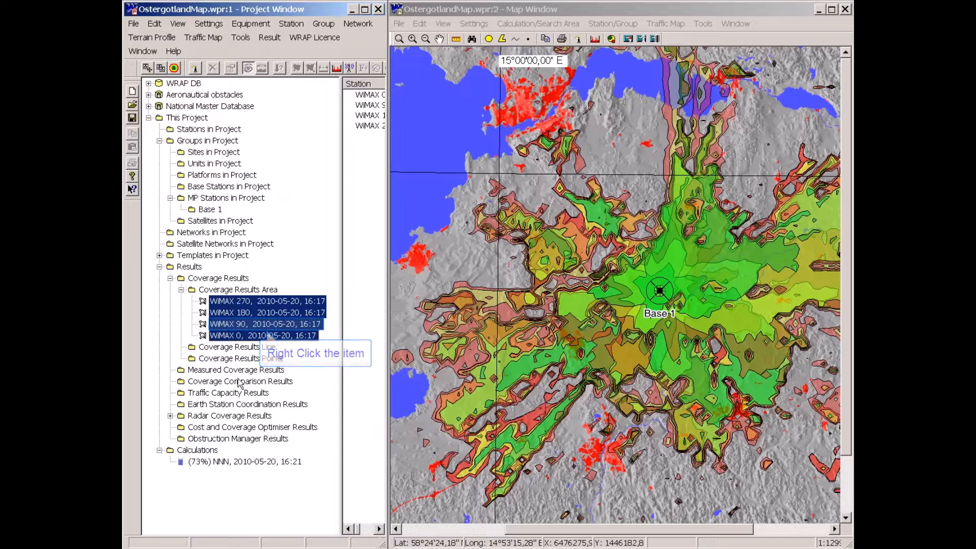
Hide the four WiMAX sector results and show the composite result NNN, 2010-05-20, 16:21 on the map.
right_click(237, 320)
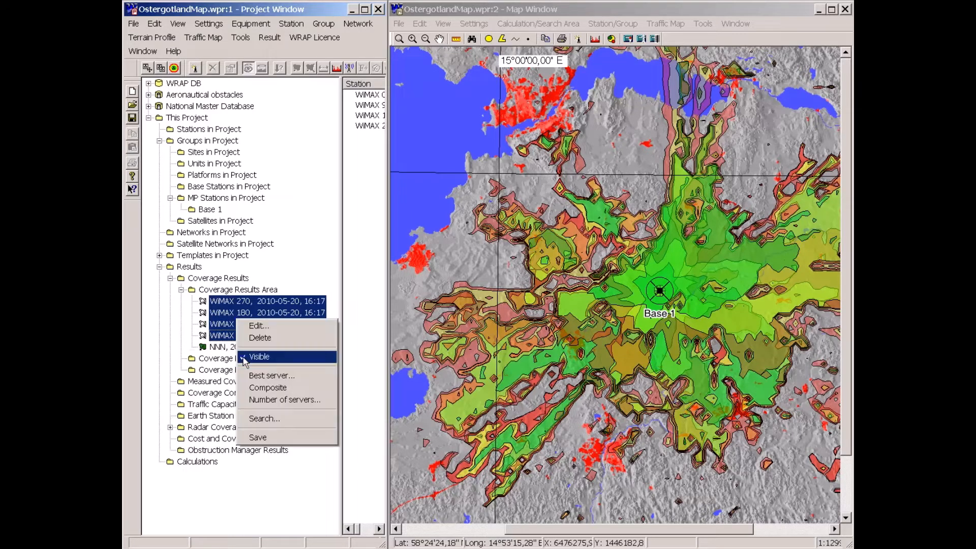
click(244, 358)
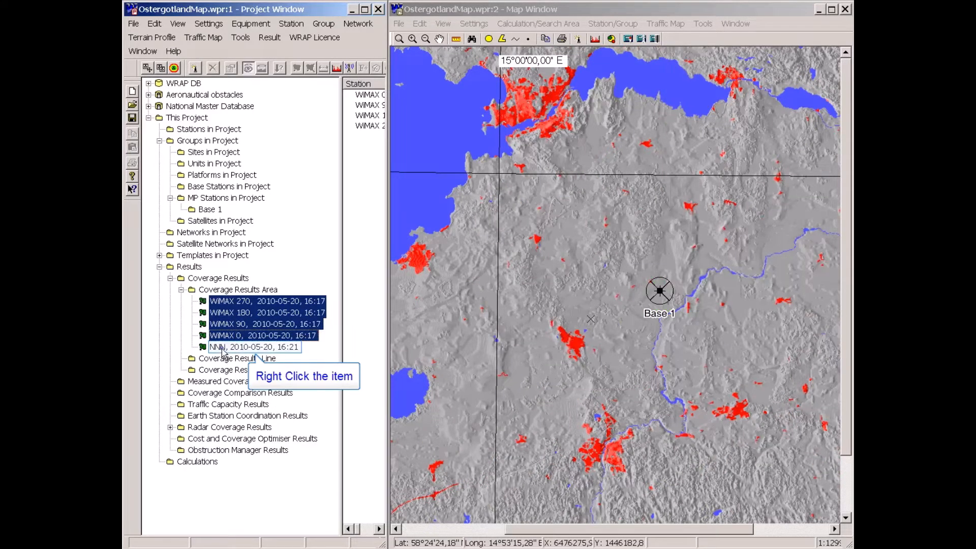
key(Down)
key(shift+F10)
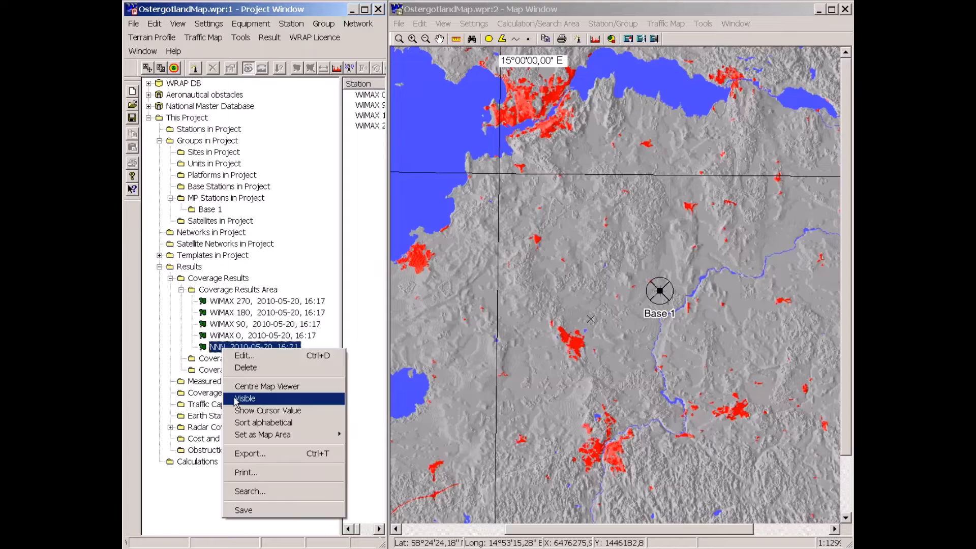
click(236, 399)
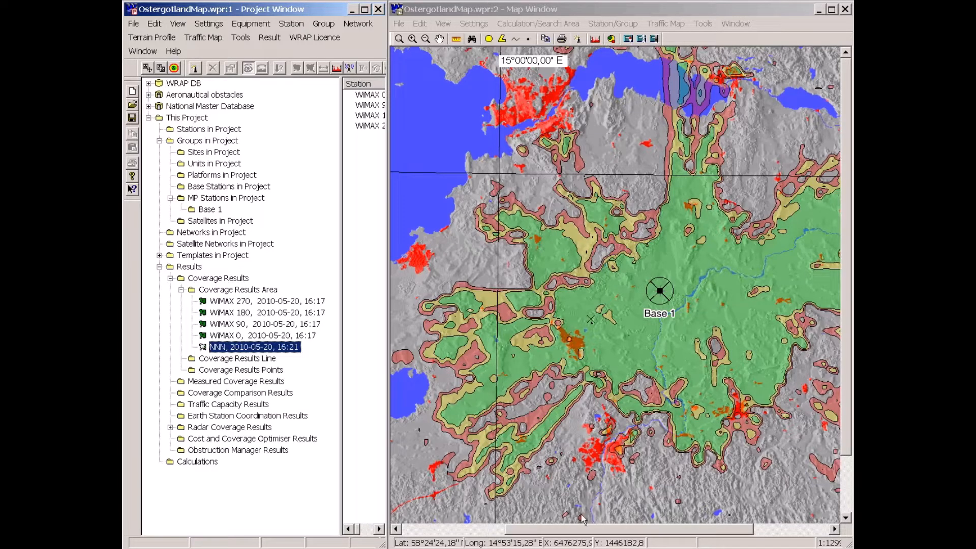
Set the map scale to 1:250 000.
drag(584, 530, 602, 530)
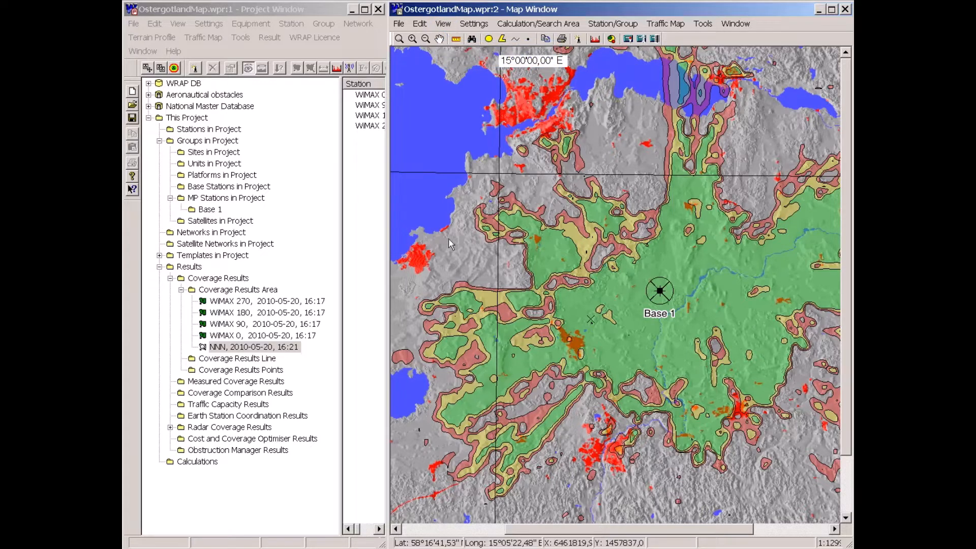
click(442, 24)
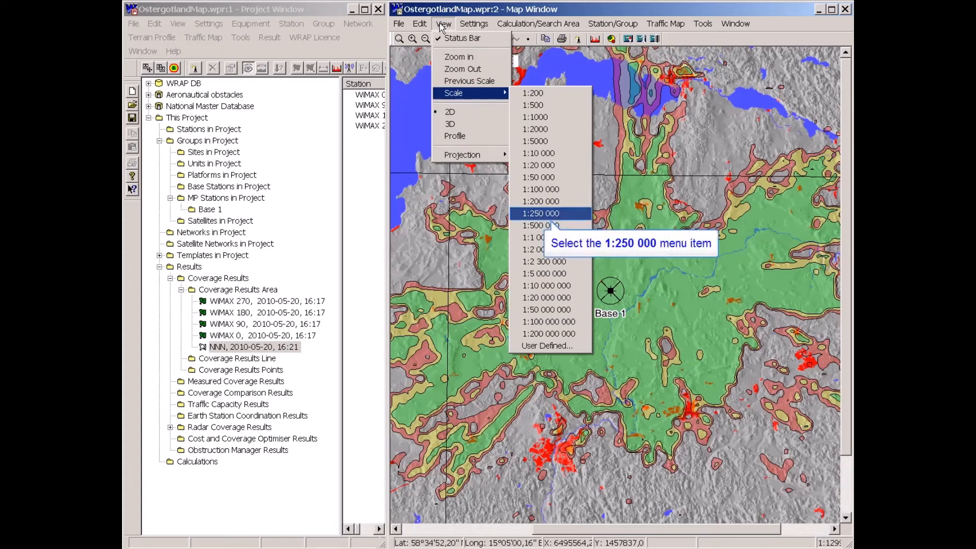
click(523, 214)
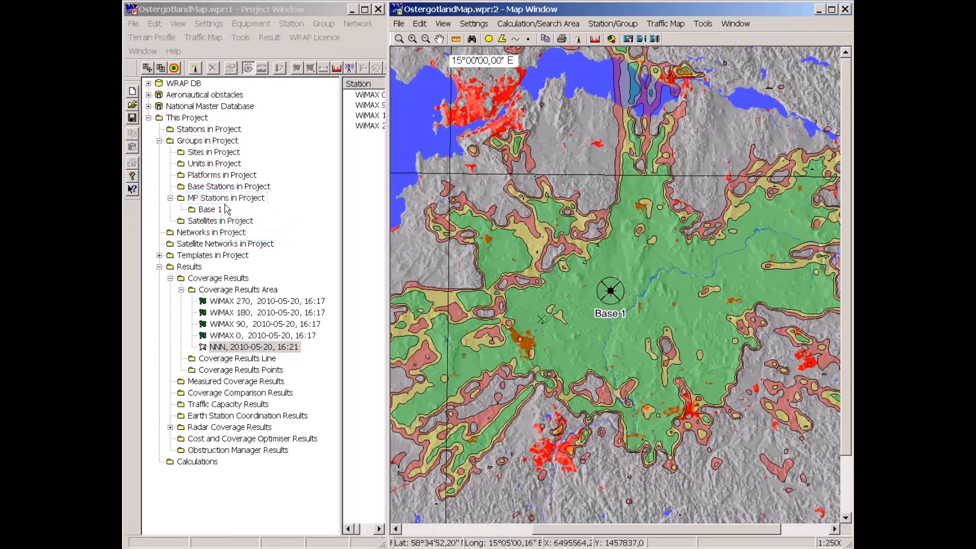
Copy multipoint station Base 1 to new map locations east and north-east of it, with copying and immediate coverage enabled.
click(201, 198)
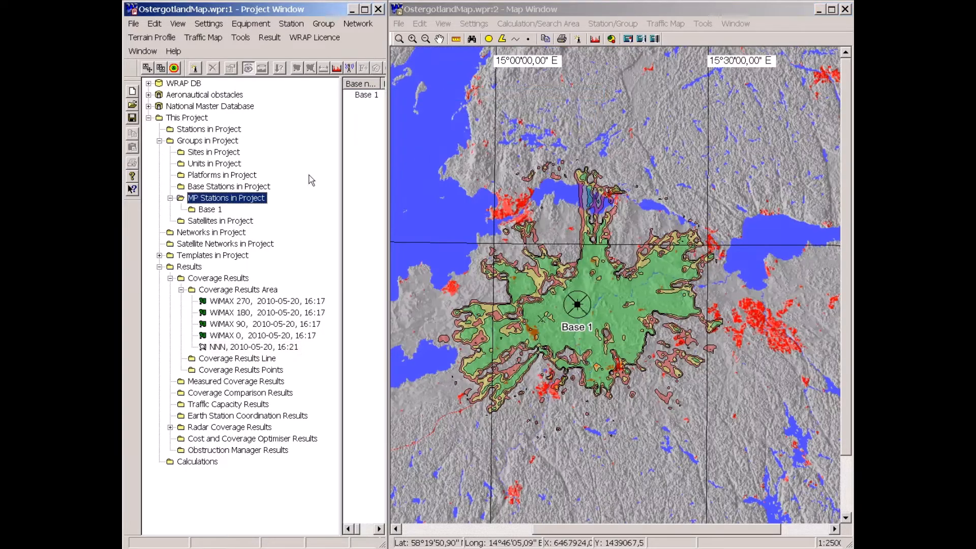
click(362, 95)
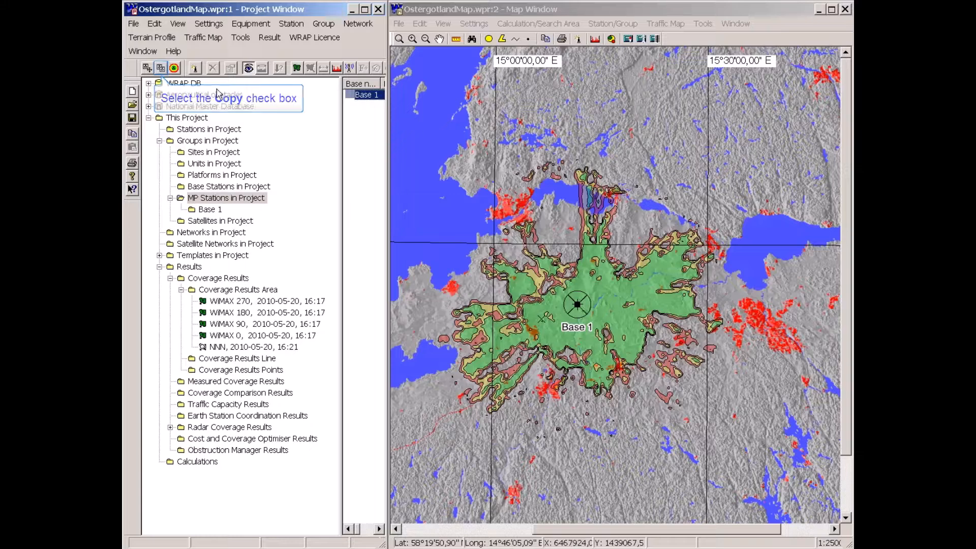
click(161, 71)
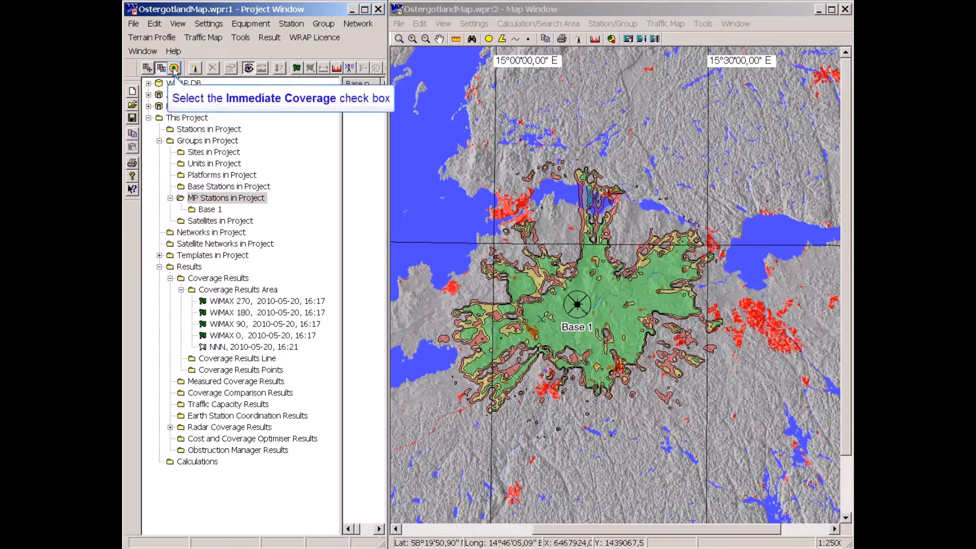
click(175, 70)
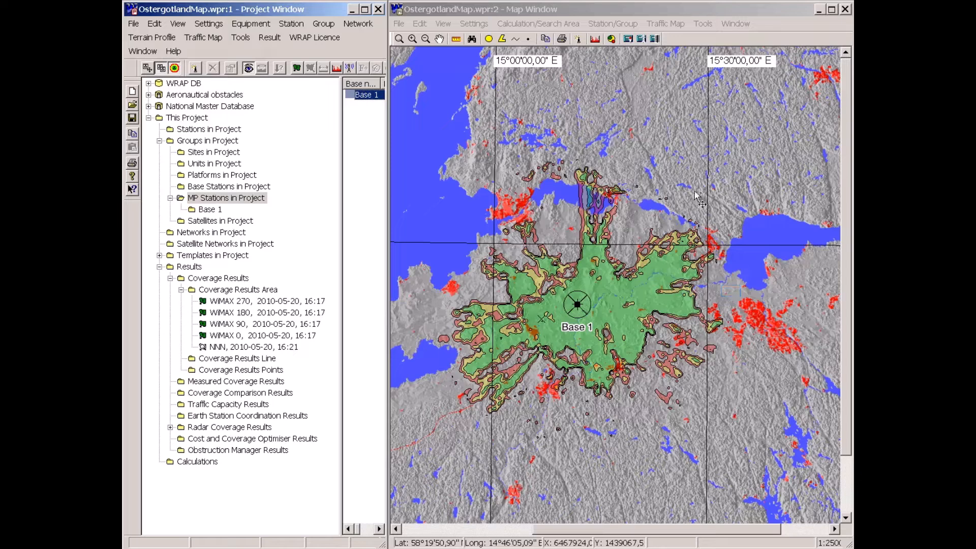
click(731, 292)
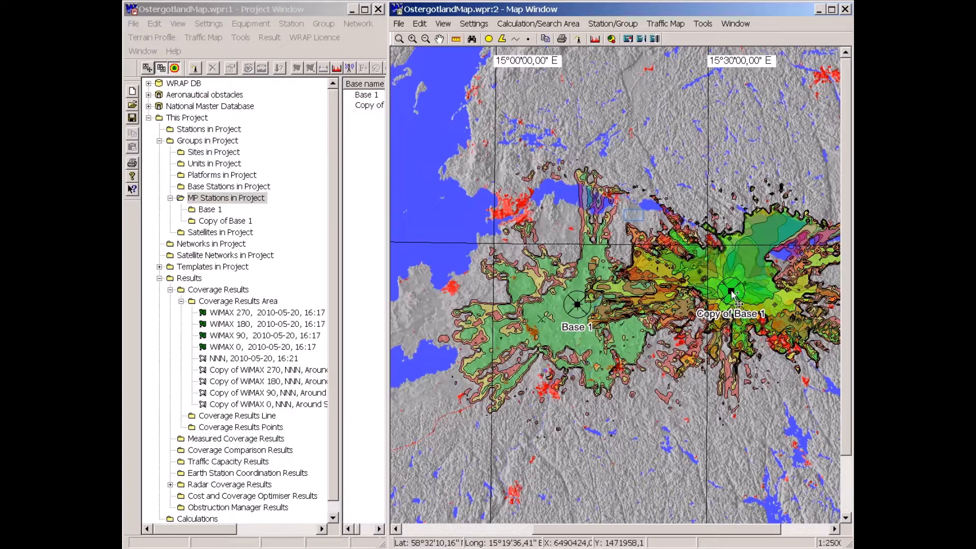
click(634, 218)
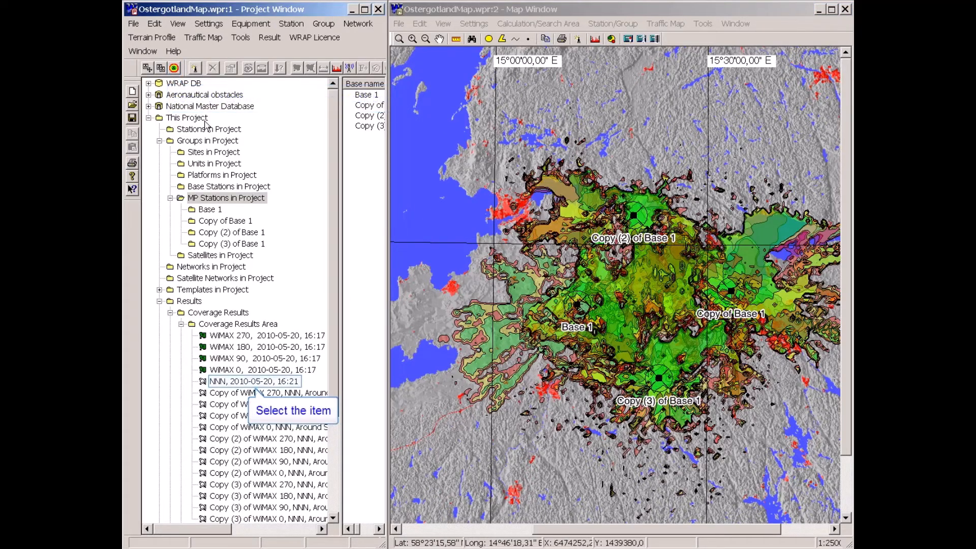
Hide the composite result NNN, 2010-05-20, 16:21 from the map.
click(222, 382)
right_click(223, 382)
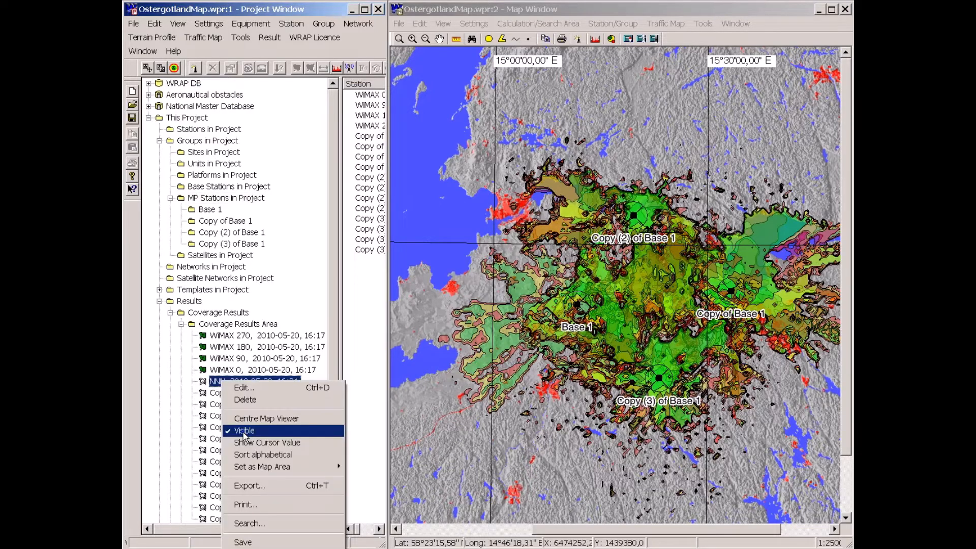
click(243, 431)
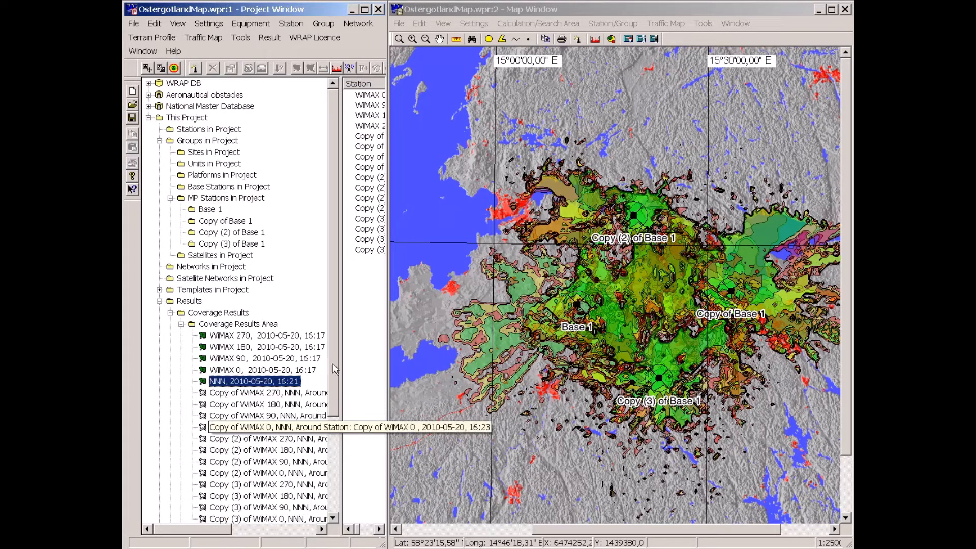
Calculate a composite from all sector results of Base 1 and its three copies, leaving out the 16:21 NNN composite.
drag(333, 364, 338, 404)
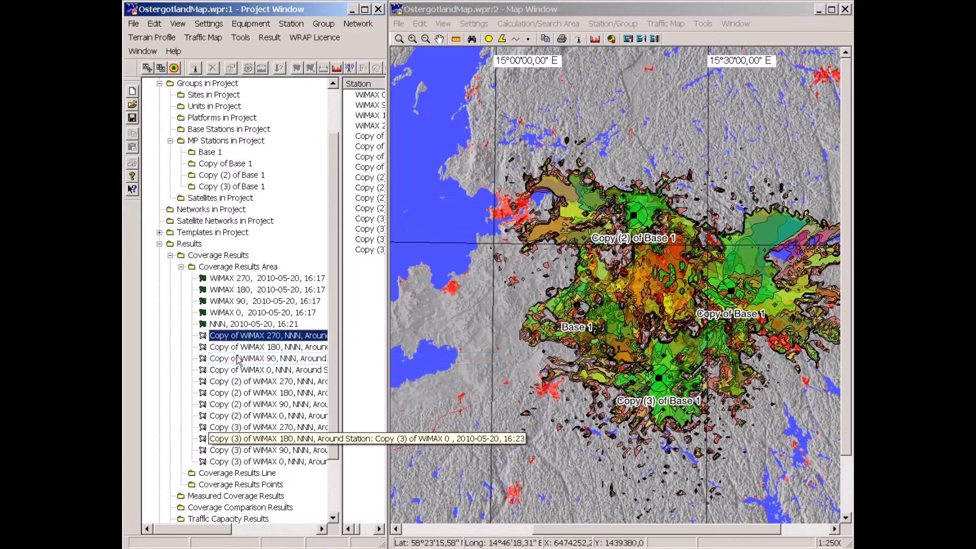
shift+click(238, 461)
ctrl+click(219, 314)
ctrl+click(220, 301)
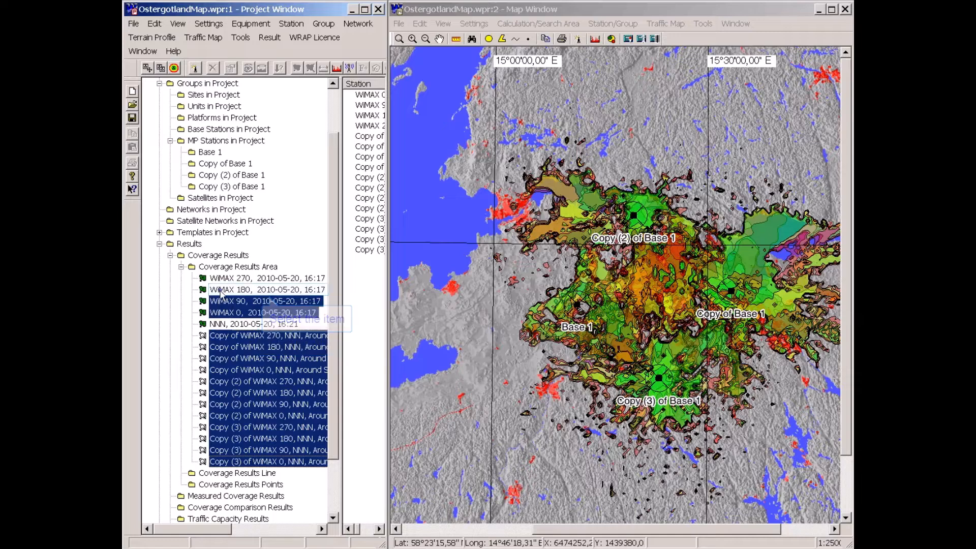
ctrl+click(220, 290)
ctrl+click(218, 278)
right_click(230, 292)
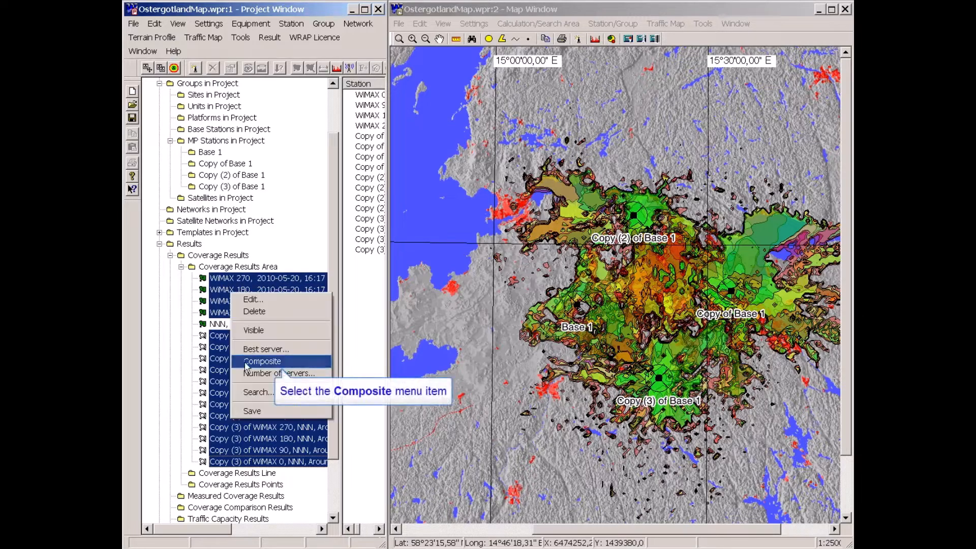
click(250, 361)
Hide all individual sector results and show the composite result NNN, 2010-05-20, 16:24 on the map.
mouse_move(176, 531)
mouse_down()
mouse_move(204, 530)
mouse_move(176, 529)
mouse_up()
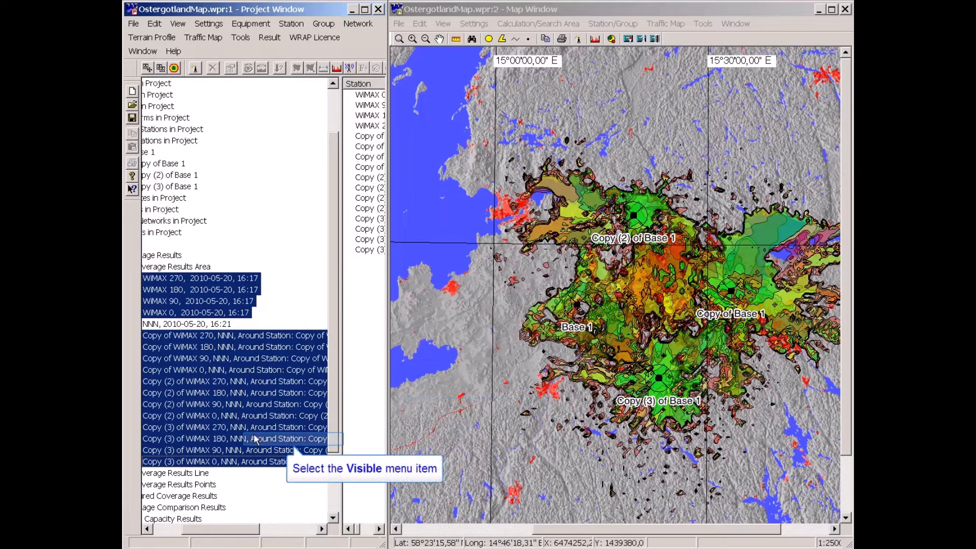
right_click(239, 404)
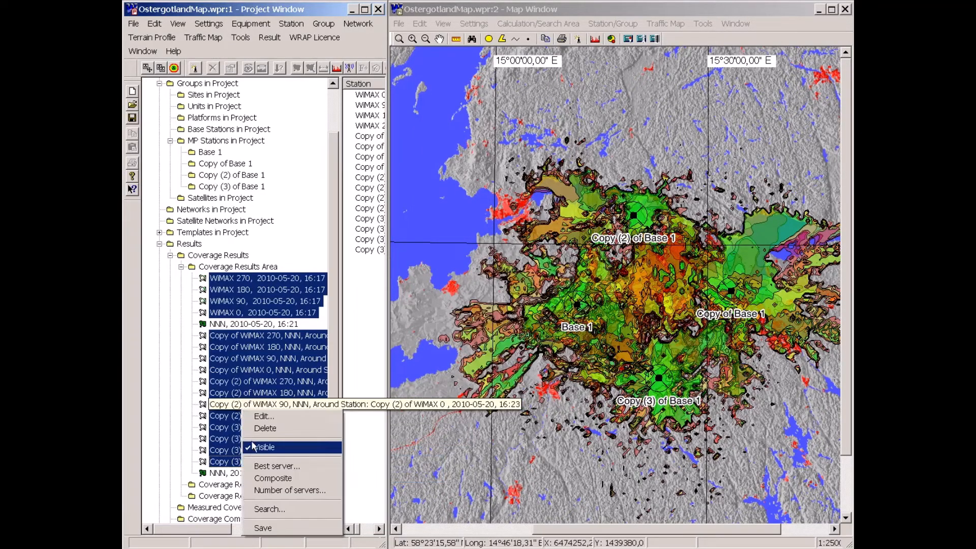
click(257, 440)
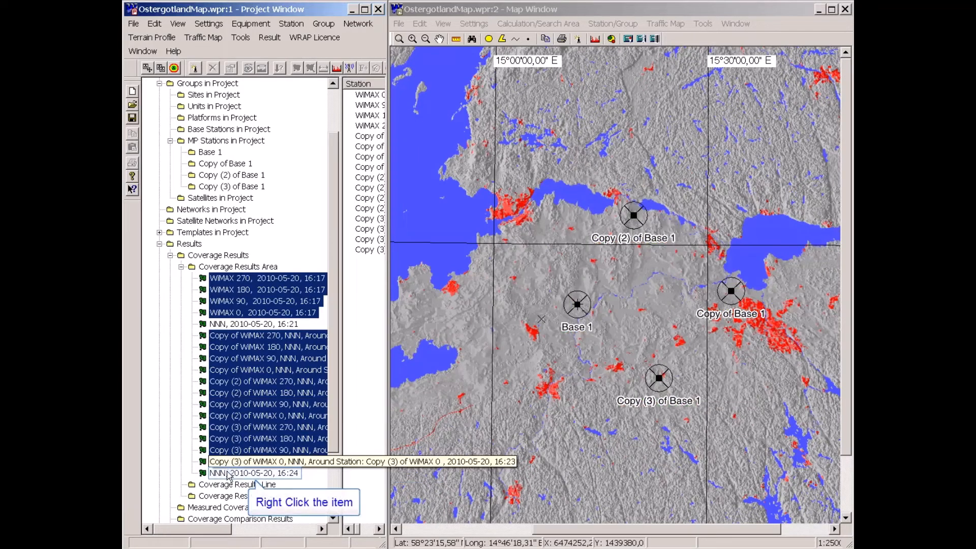
right_click(229, 467)
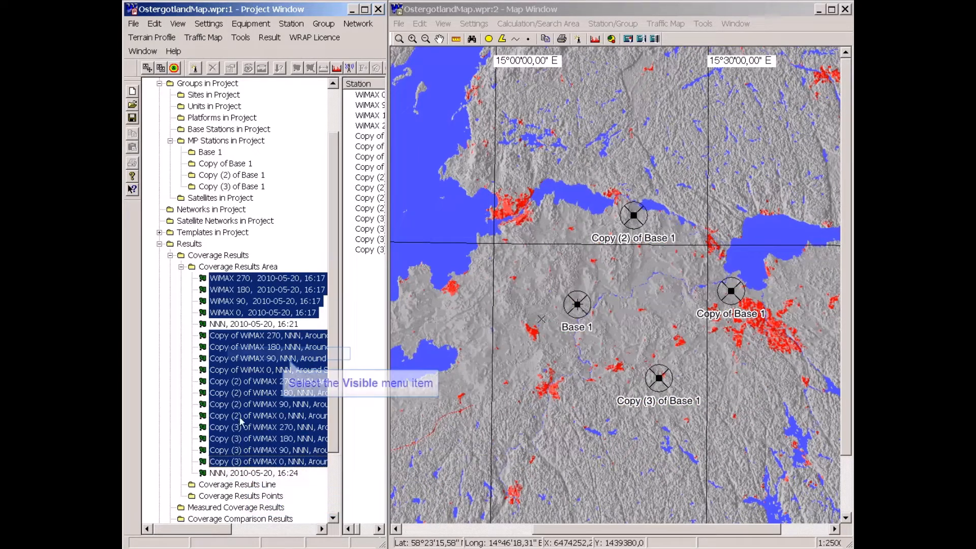
right_click(243, 352)
click(242, 350)
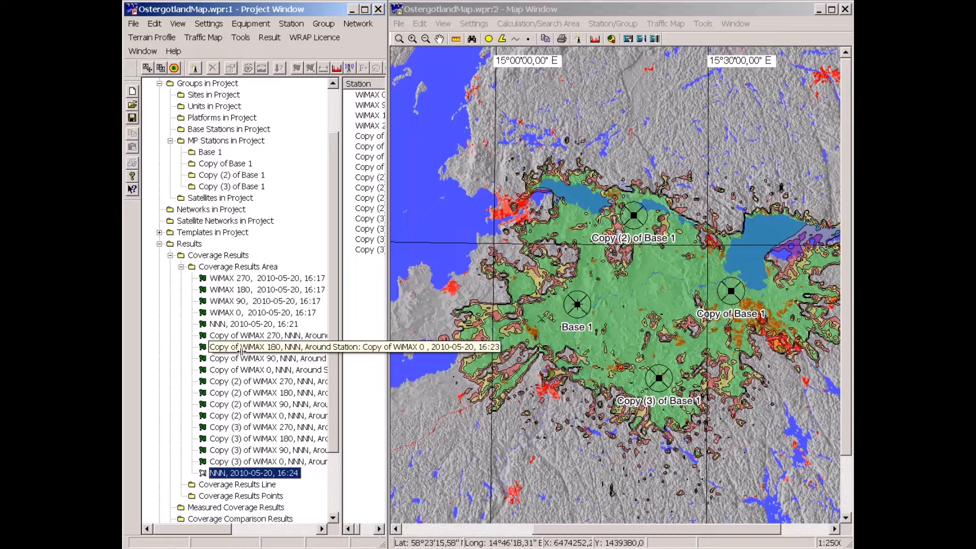
Widen the station list and delete all its stations, from WiMAX 0 through Copy (3) of WiMAX 270.
drag(338, 379, 313, 381)
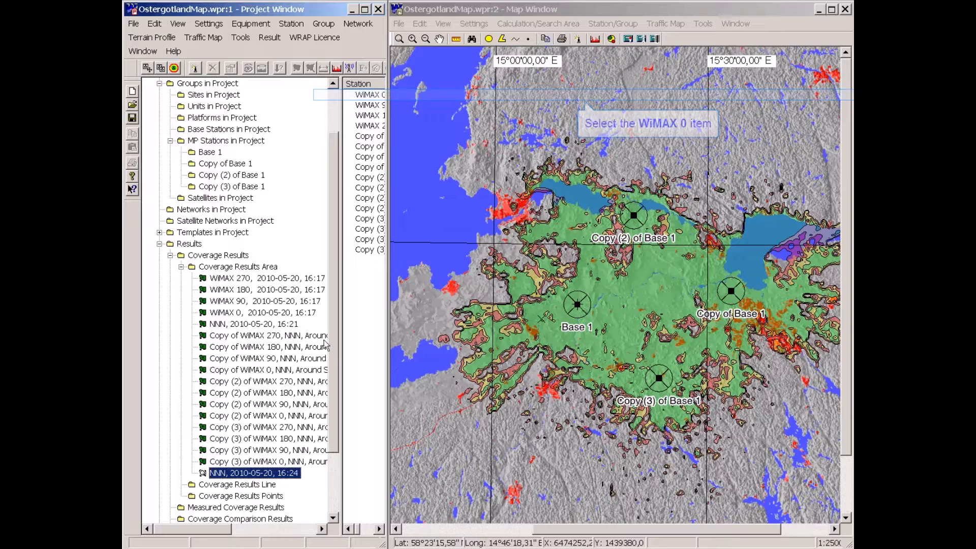
click(331, 93)
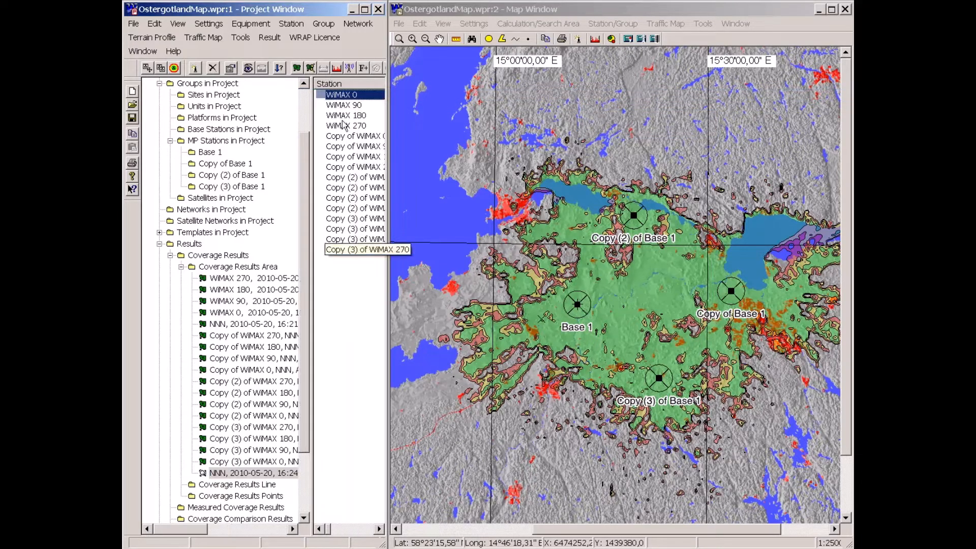
shift+click(349, 249)
right_click(349, 245)
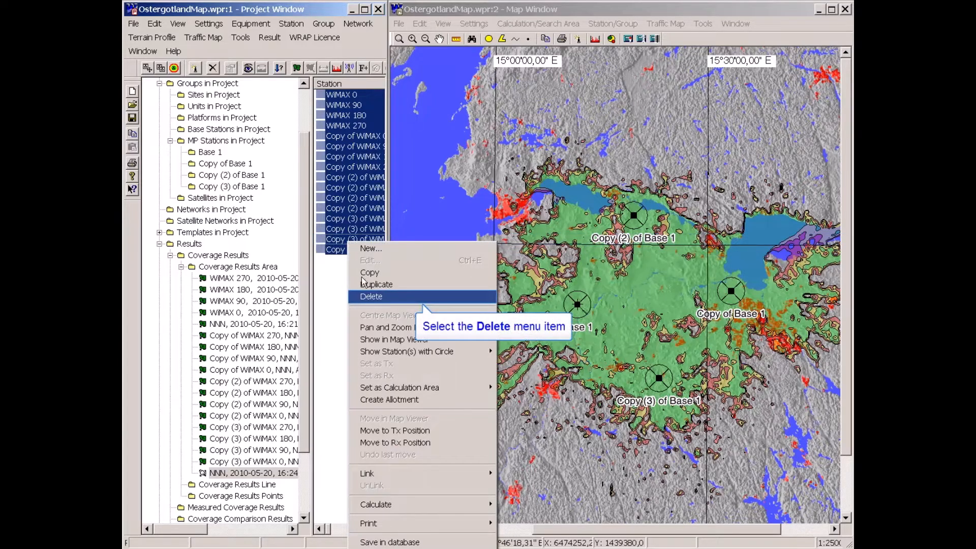
click(364, 298)
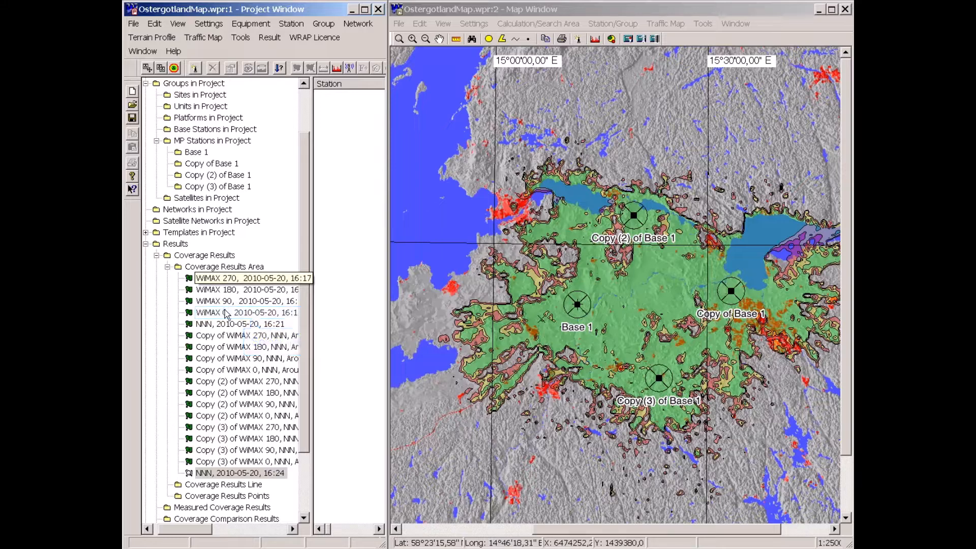
Delete the four 16:17 coverage area results of the original sectors, WiMAX 270, WiMAX 180, WiMAX 90 and WiMAX 0.
click(224, 311)
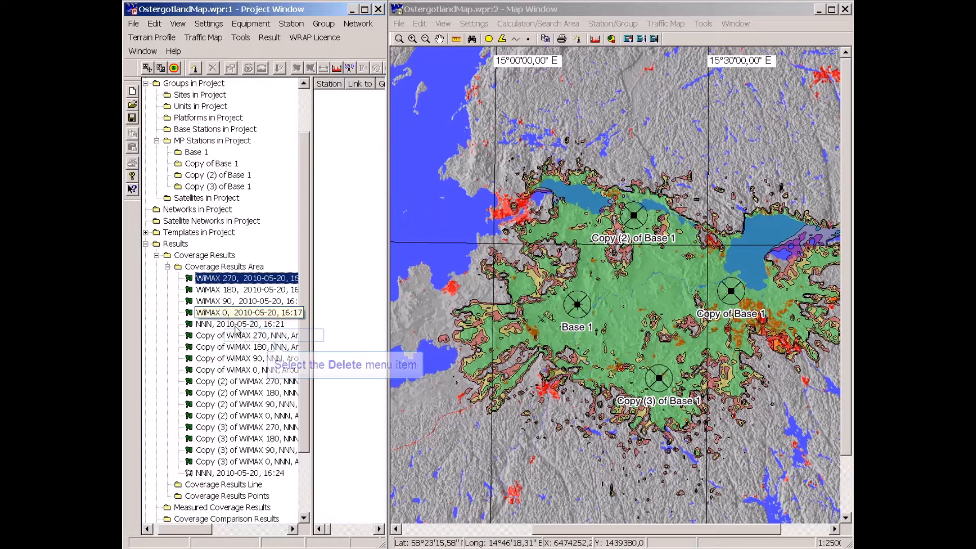
right_click(224, 318)
click(238, 336)
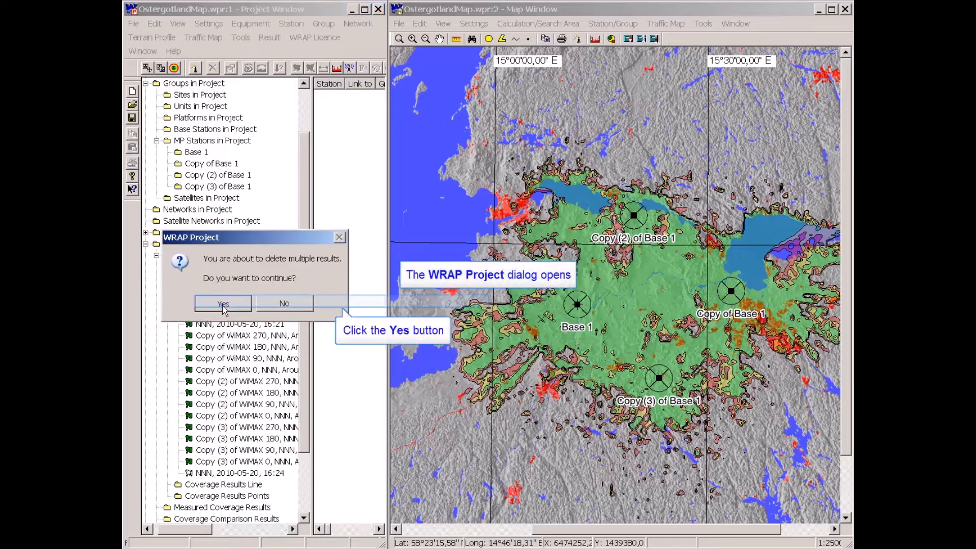
click(223, 301)
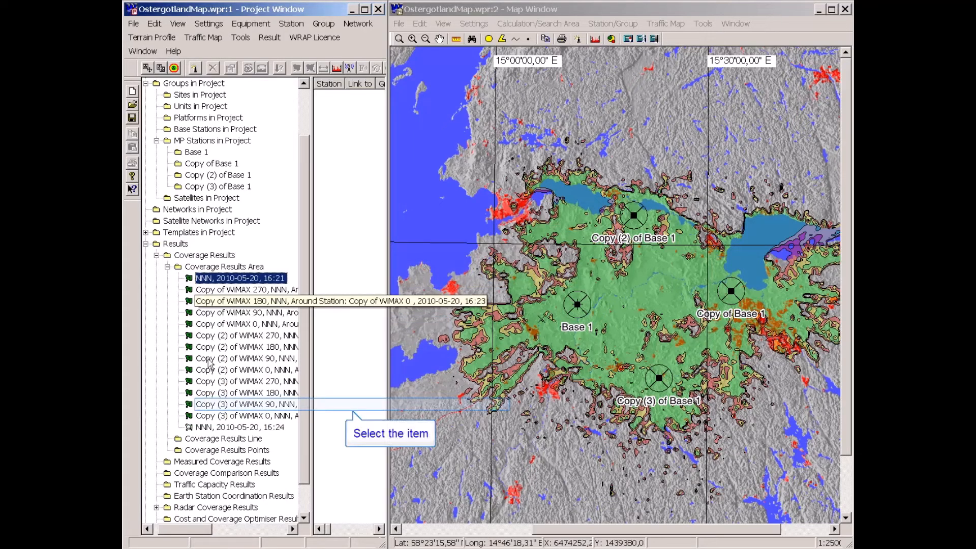
Delete all coverage area results of the copied sectors, from Copy of WiMAX 270 through Copy (3) of WiMAX 0.
shift+click(208, 415)
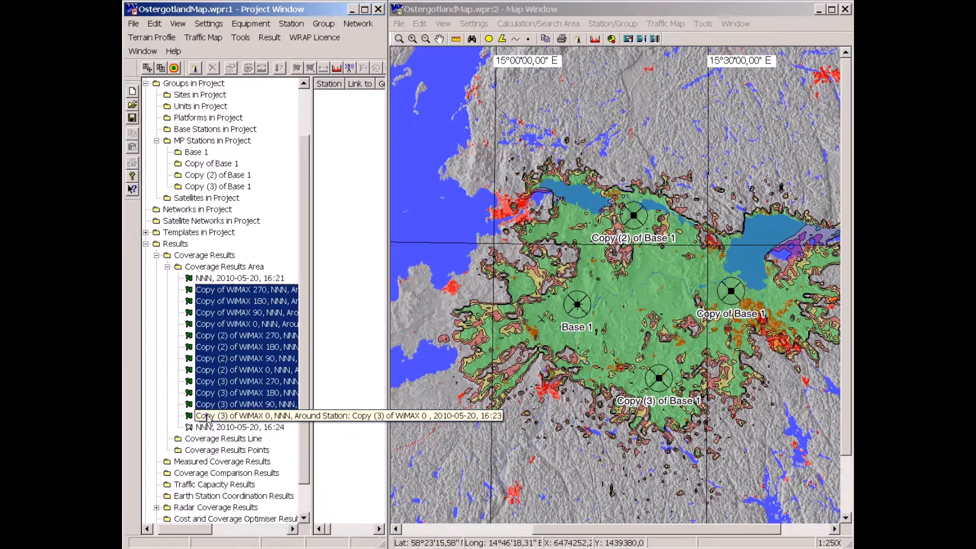
right_click(207, 418)
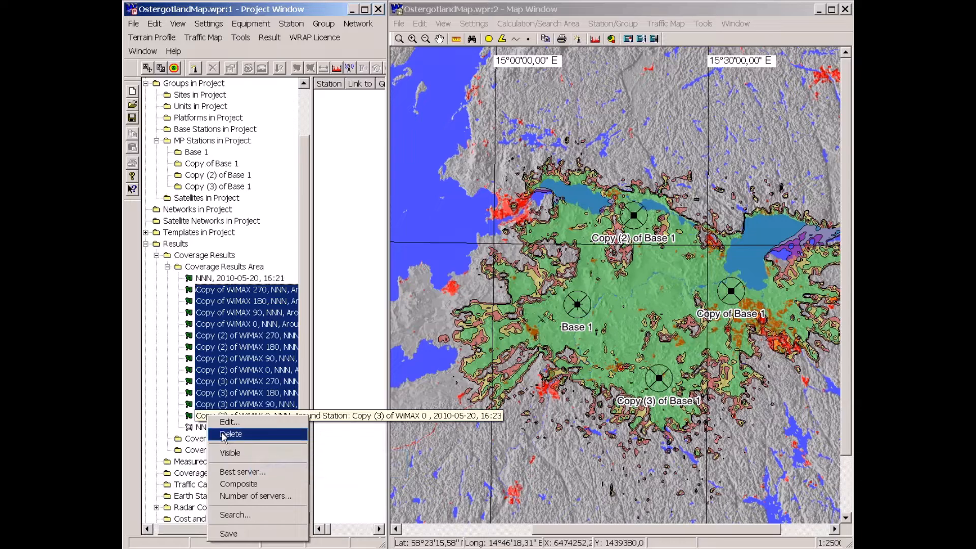
click(224, 435)
click(218, 305)
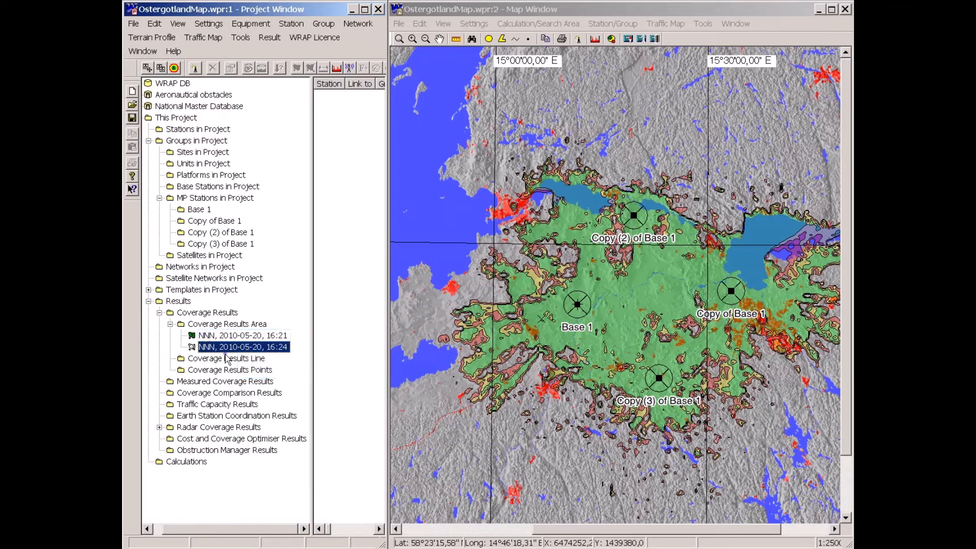
Delete both NNN composite results, 16:21 and 16:24, from the coverage area results.
right_click(205, 336)
click(227, 354)
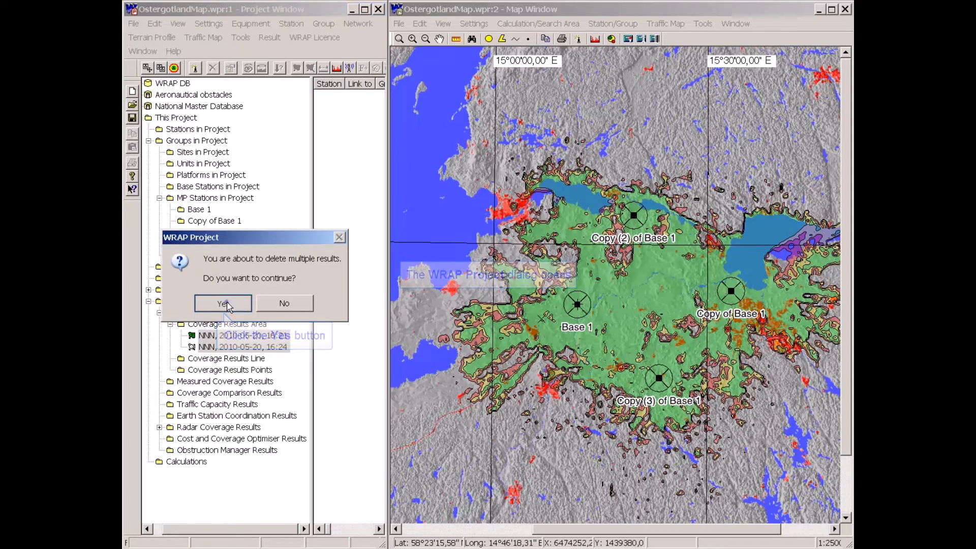
click(227, 304)
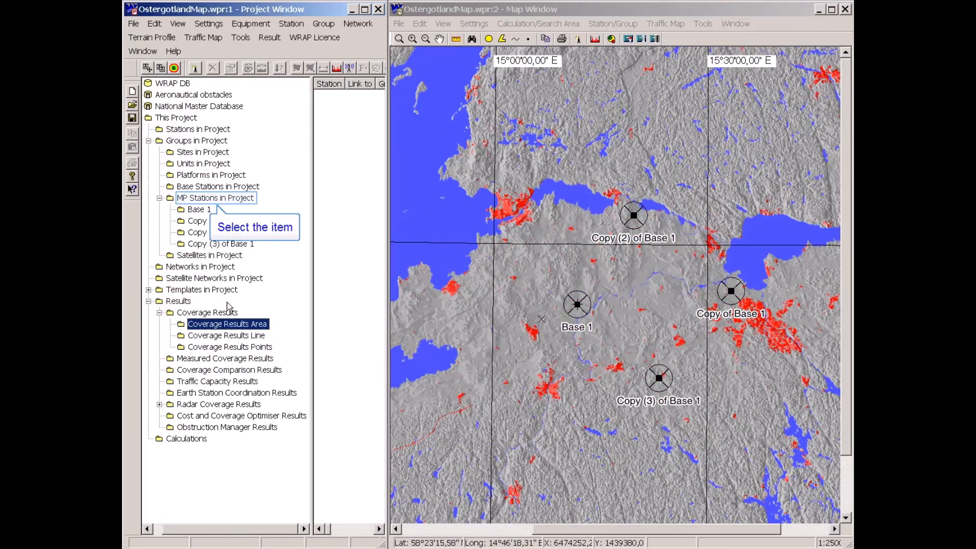
Delete all multipoint stations in the project, from Base 1 through Copy (3) of Base 1.
click(214, 198)
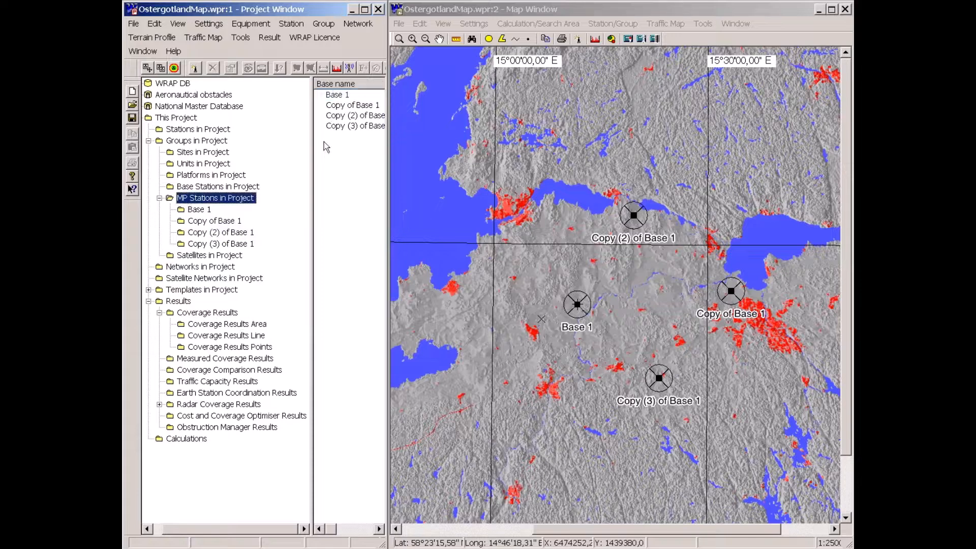
click(333, 96)
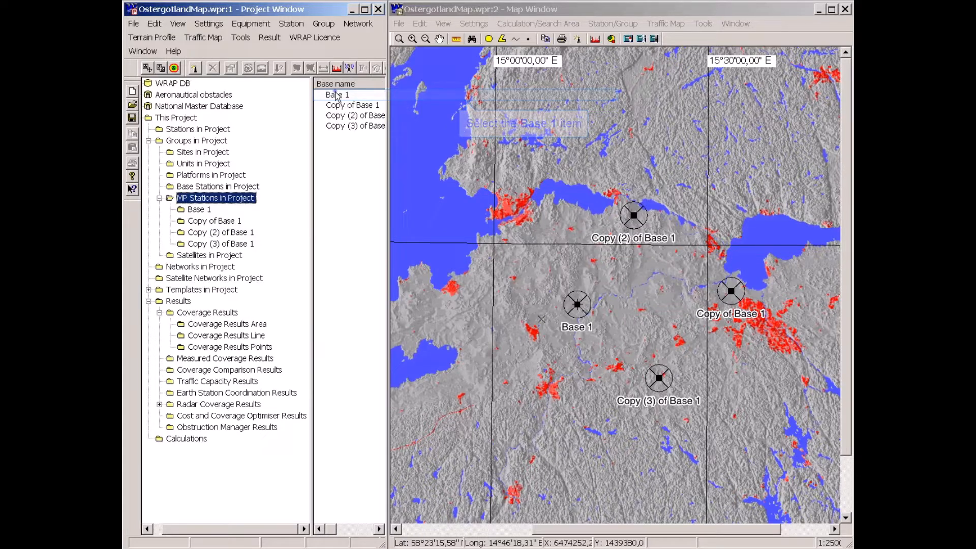
shift+click(335, 127)
right_click(335, 126)
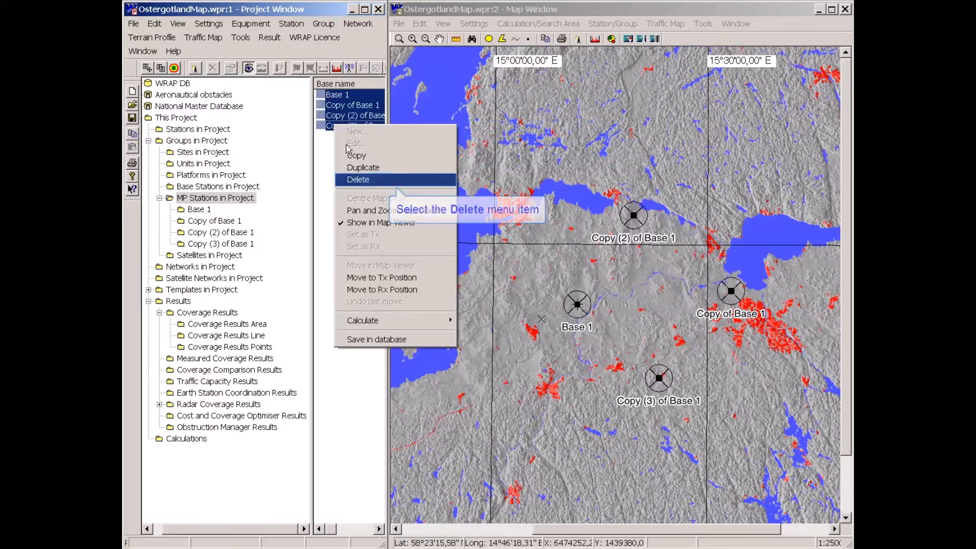
click(351, 180)
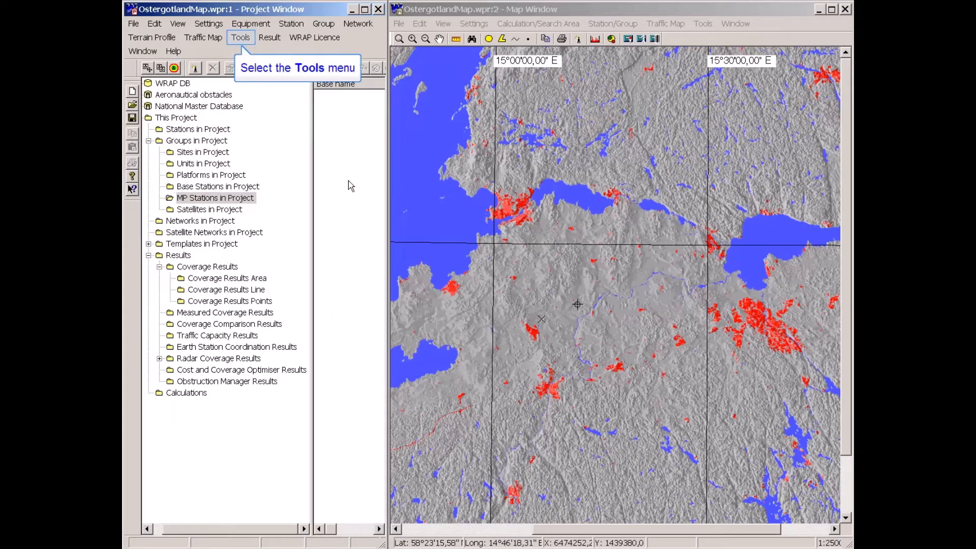
Start the Cost and Coverage Optimiser and load its settings from WiMAX.wco in the VideoRecordings folder.
click(242, 39)
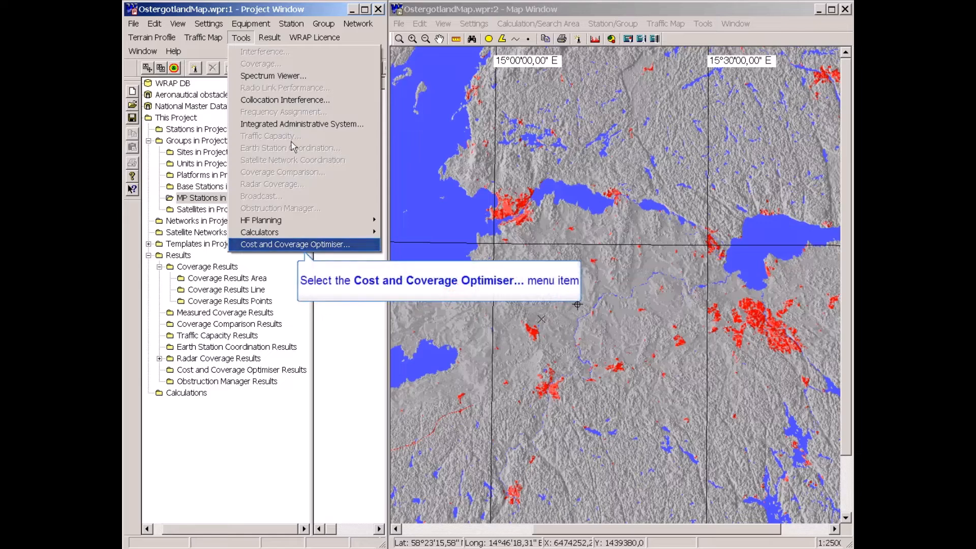
click(299, 246)
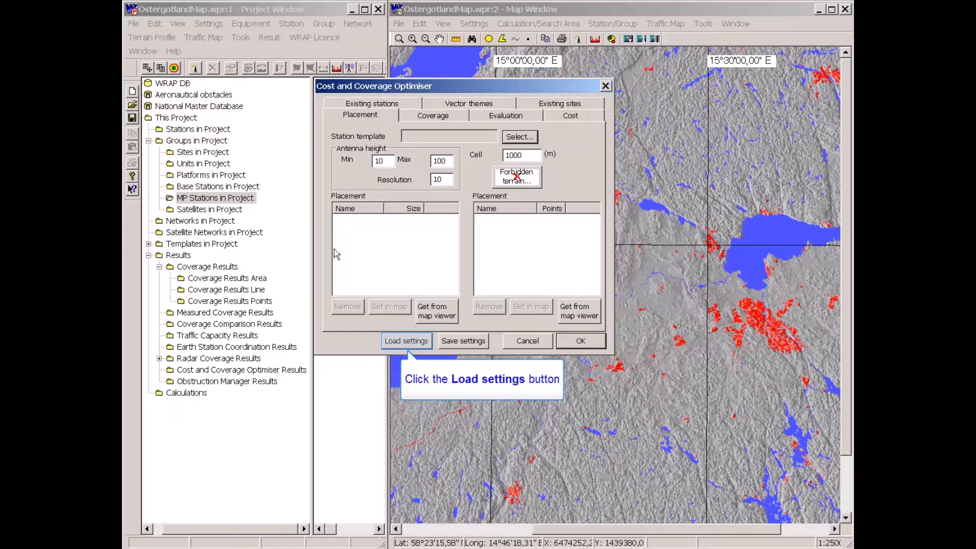
click(416, 343)
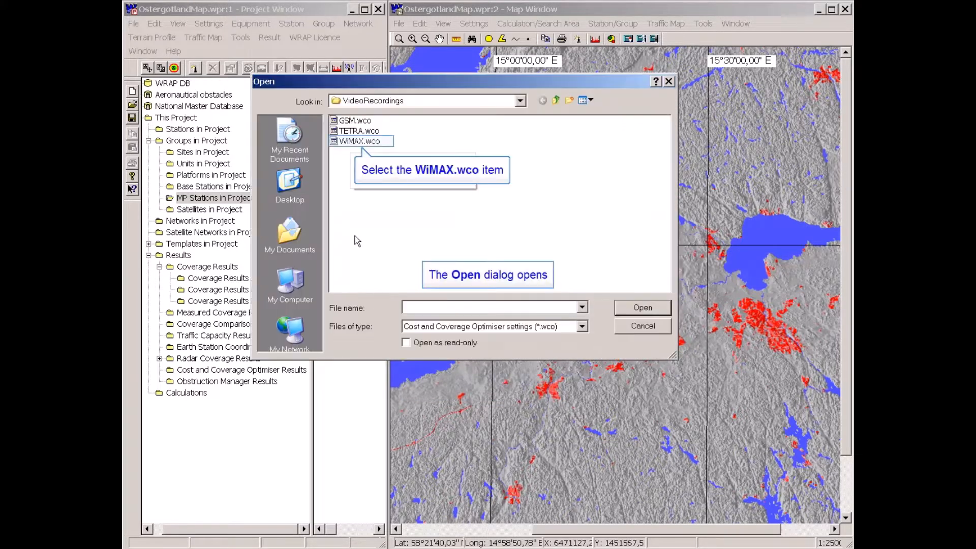
click(356, 141)
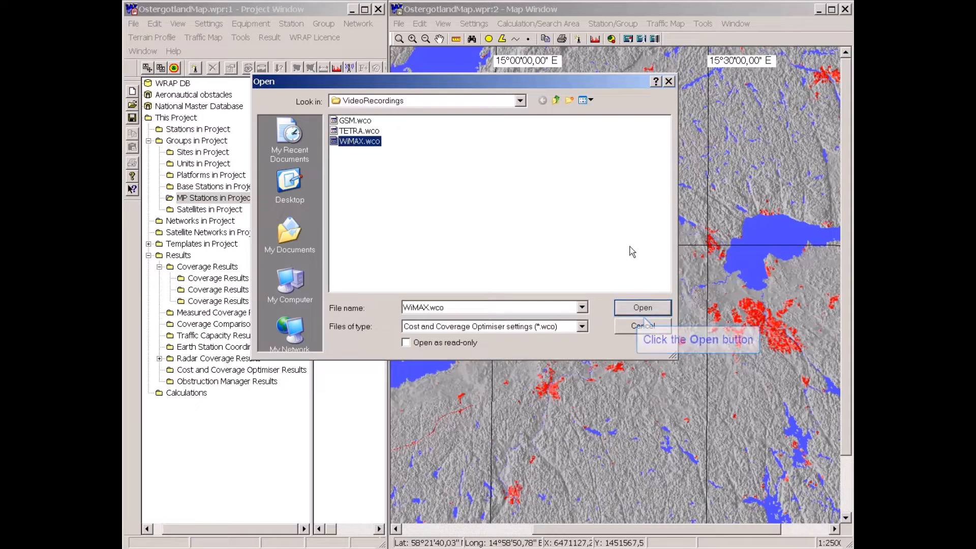
click(643, 308)
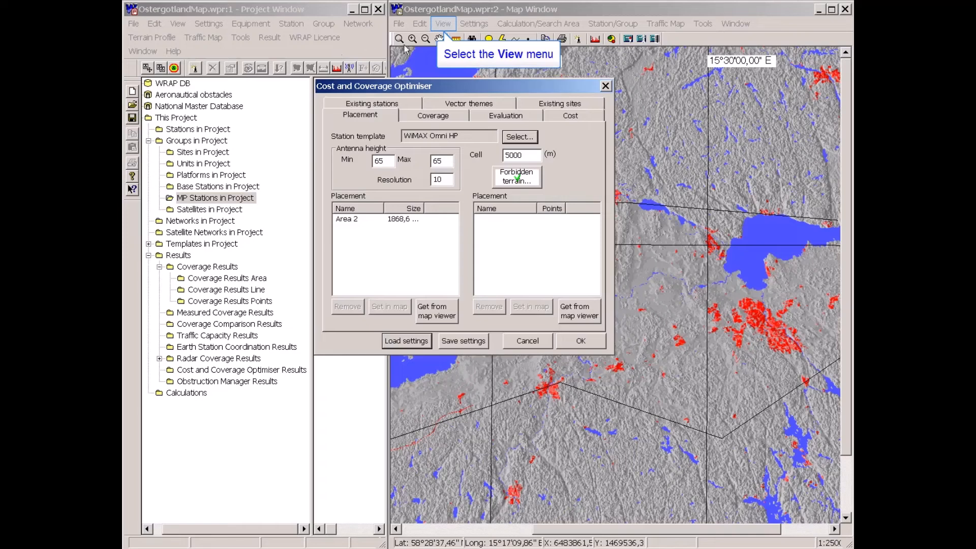
Set the map to a user-defined scale of 1:350000.
click(445, 29)
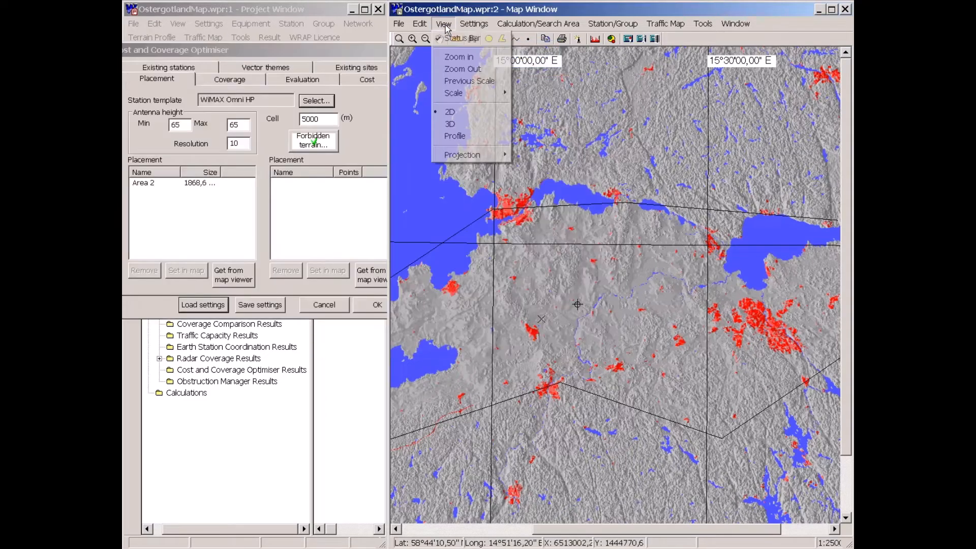
mouse_move(488, 93)
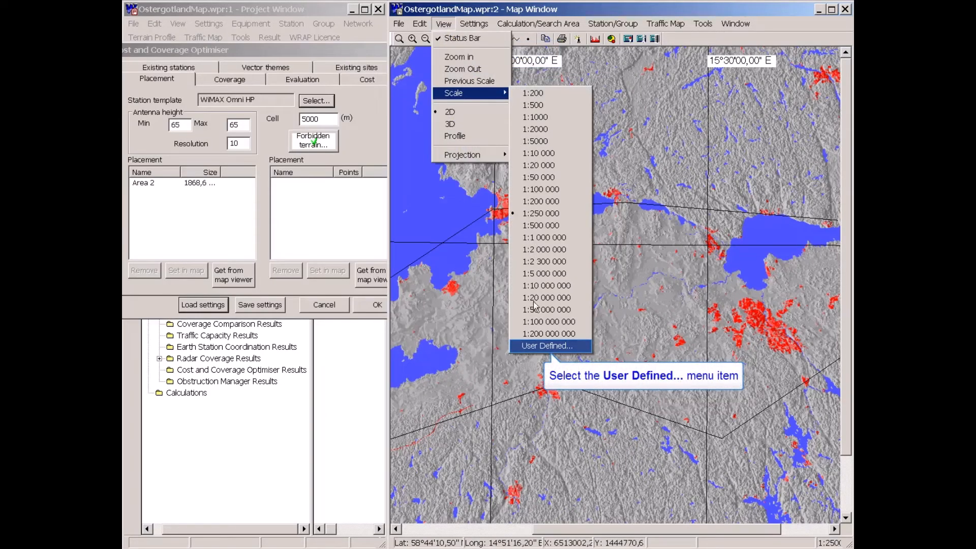
click(536, 346)
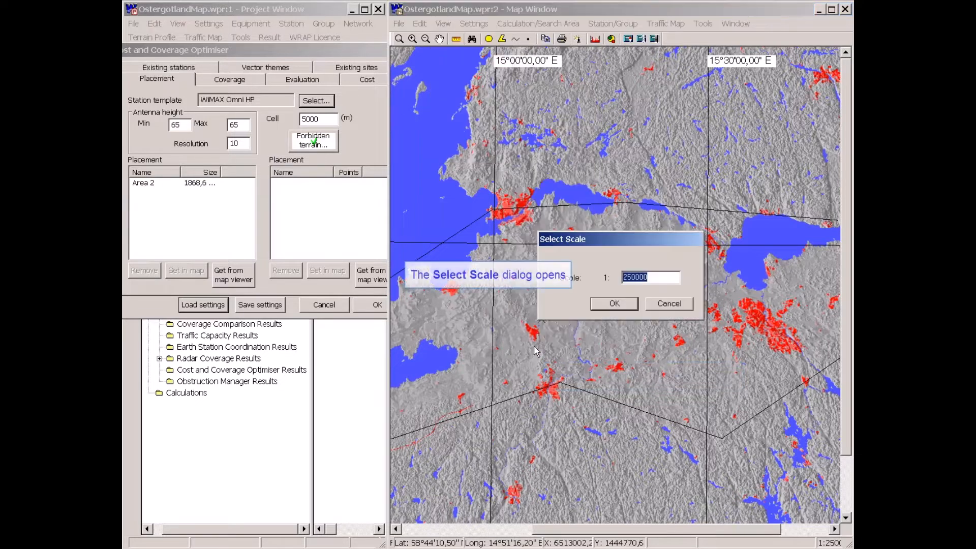
text(350000)
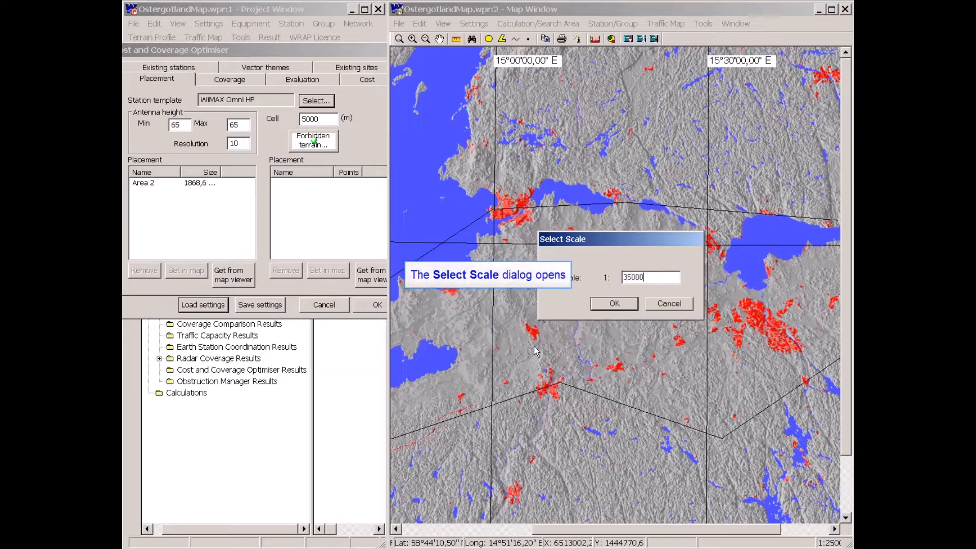
key(Return)
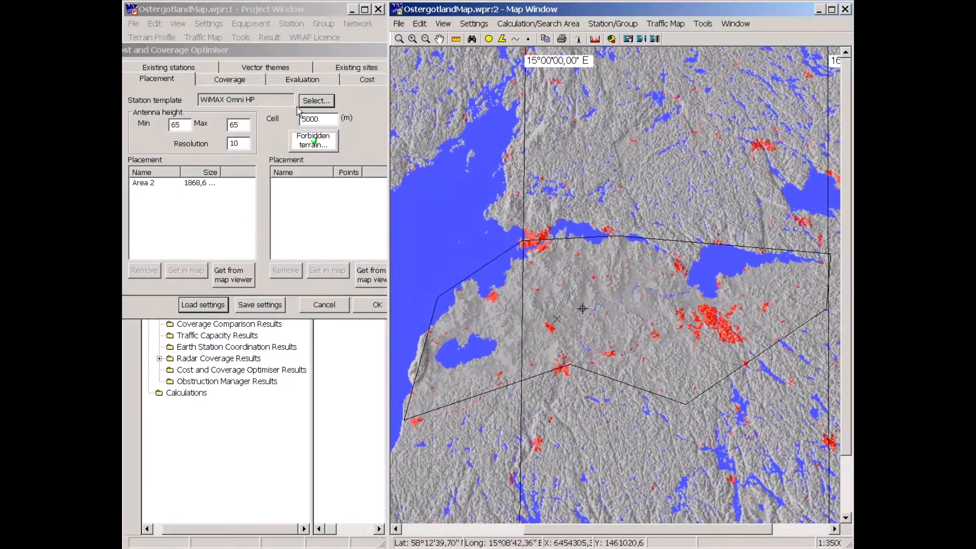
With the optimiser dialog moved fully into view, set coverage Area 2 in the map and widen its area column.
drag(287, 51, 307, 30)
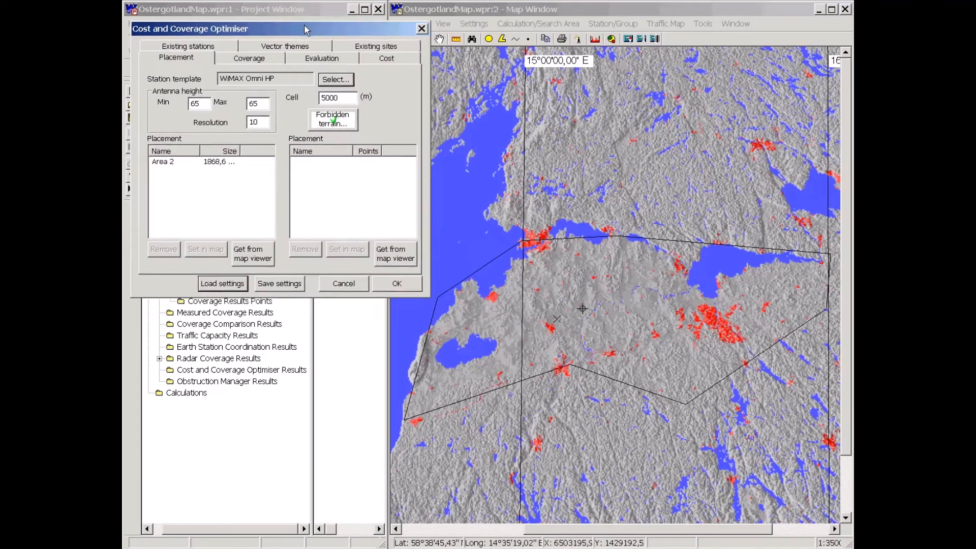
double_click(307, 30)
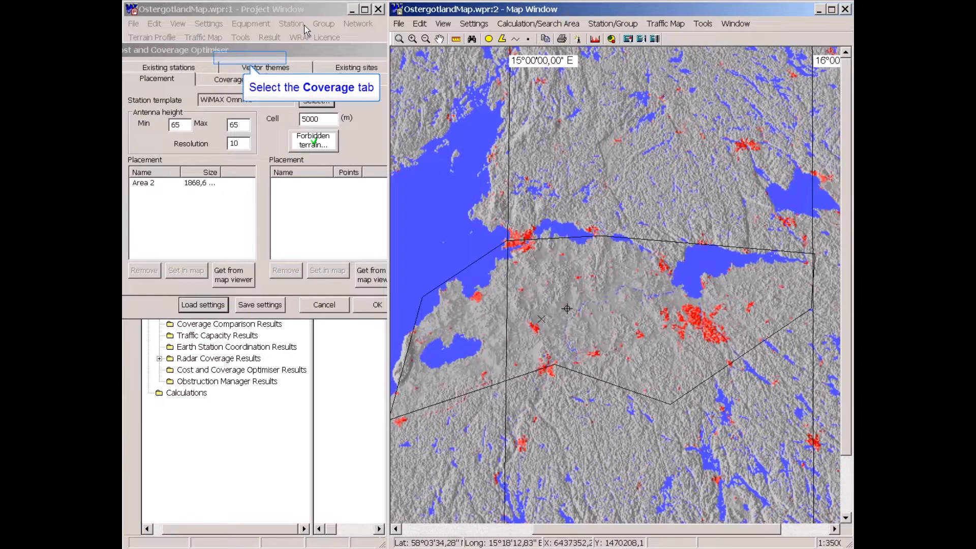
click(249, 59)
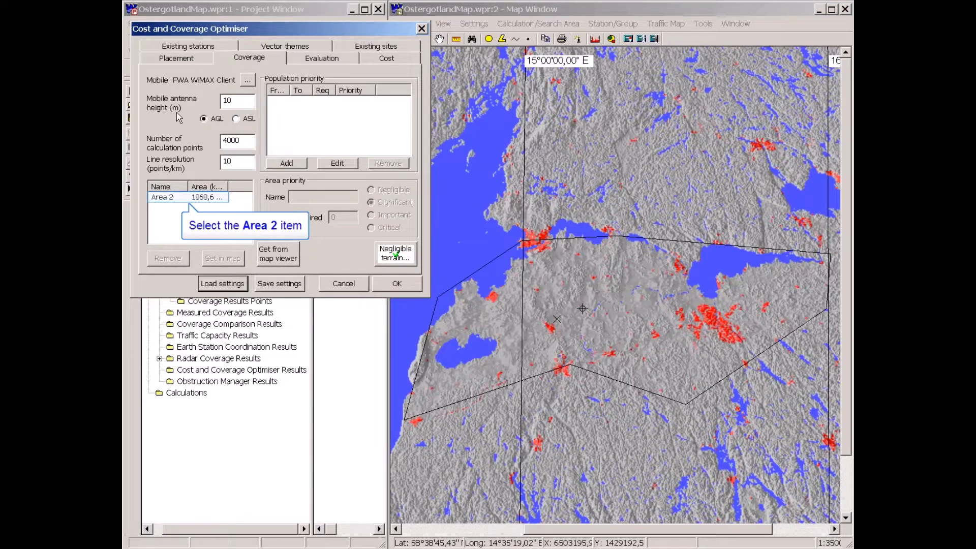
click(166, 199)
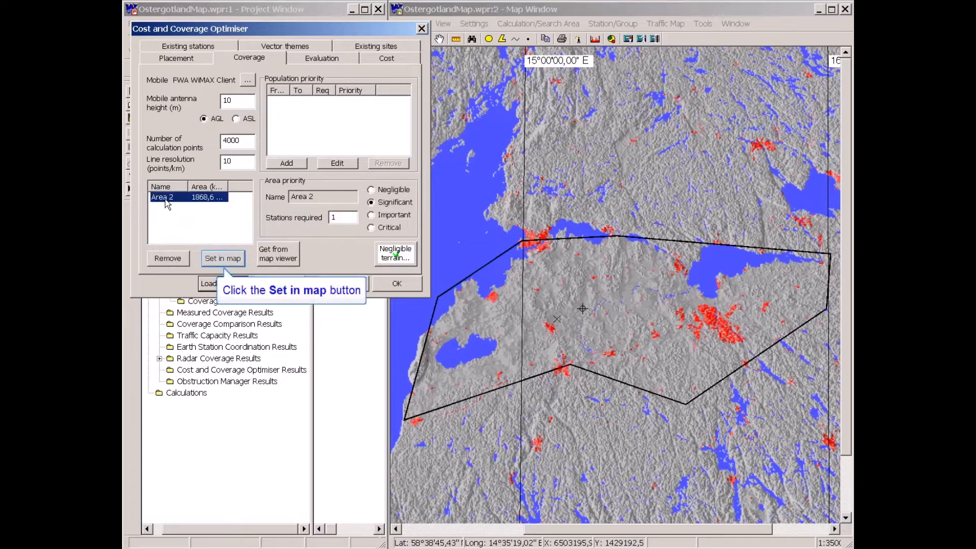
click(235, 263)
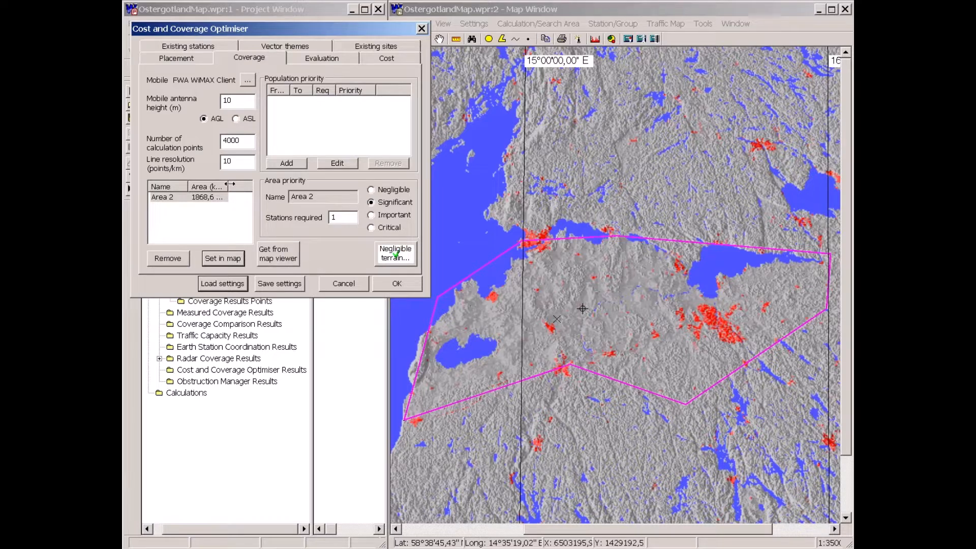
drag(230, 183, 239, 183)
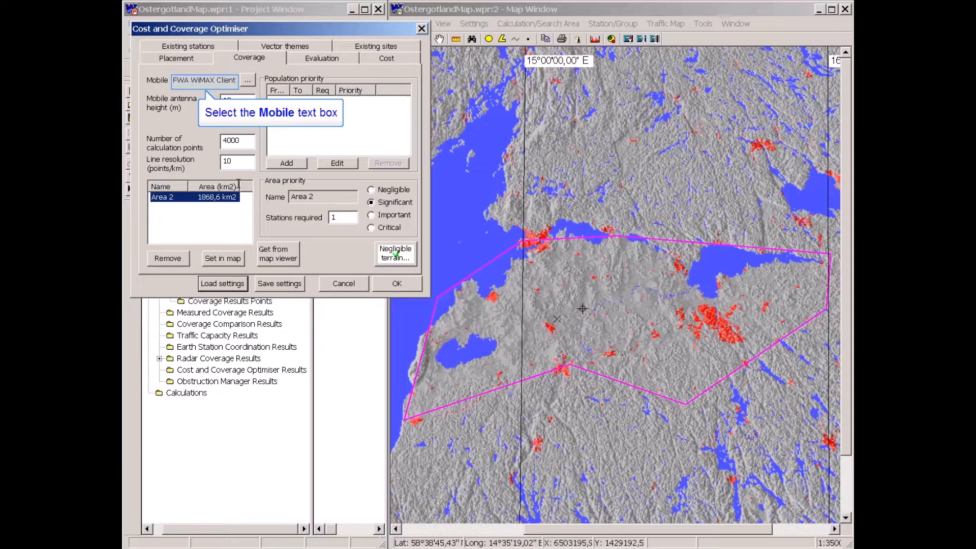
Examine the full mobile client name and the negligible terrain types in the coverage settings without changing them.
click(215, 80)
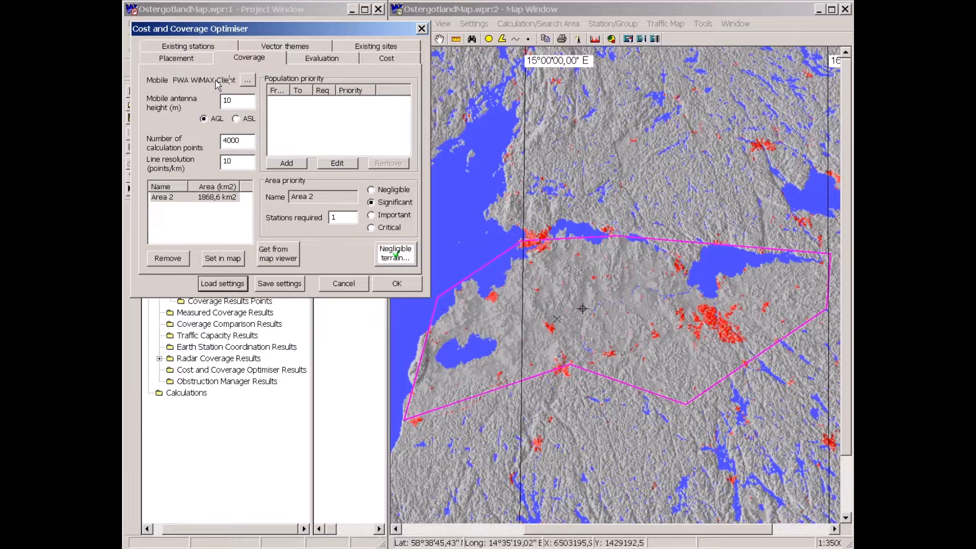
key(Right)
key(Right)
key(Right)
key(Right)
key(Right)
key(Right)
key(Right)
click(396, 255)
click(396, 255)
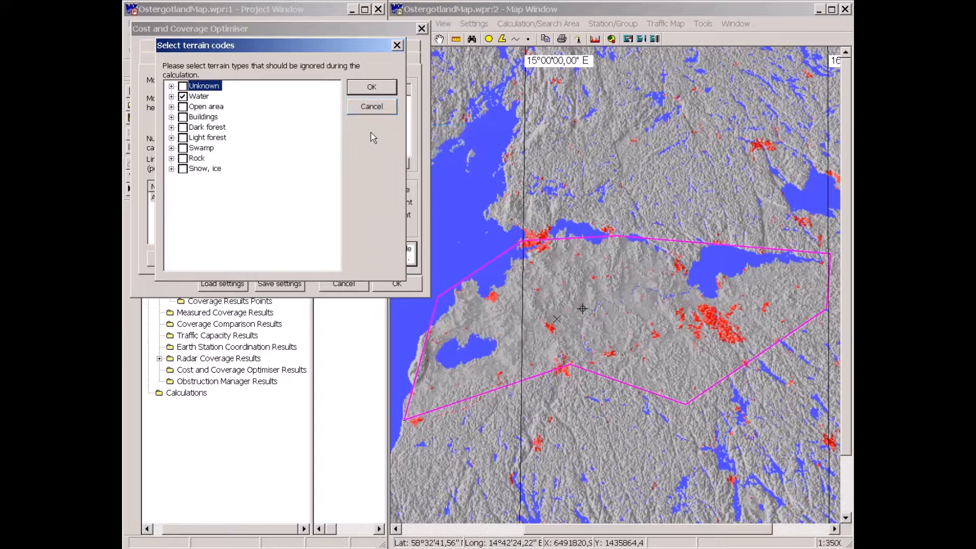
click(373, 107)
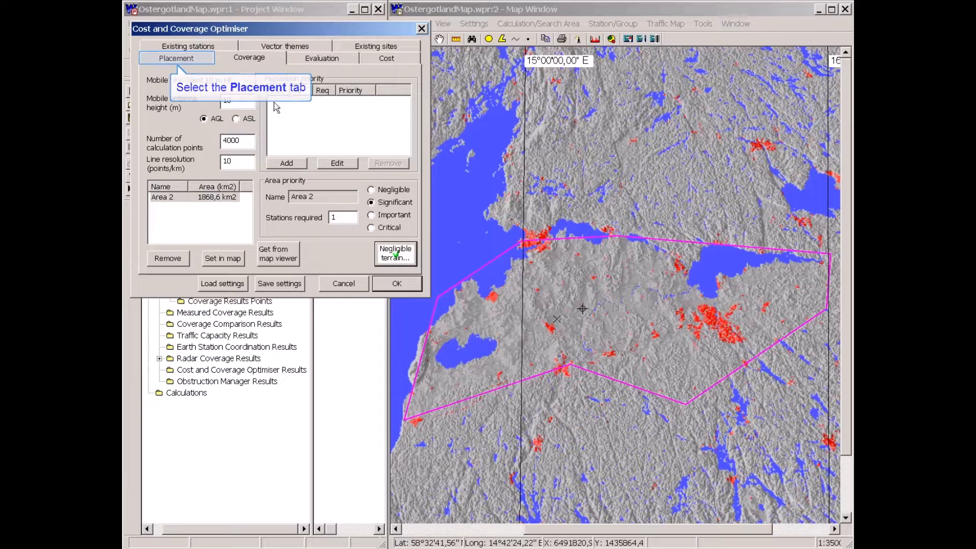
Examine the placement settings, including the station template, Area 2 and the forbidden placement terrains, without changing them.
click(170, 59)
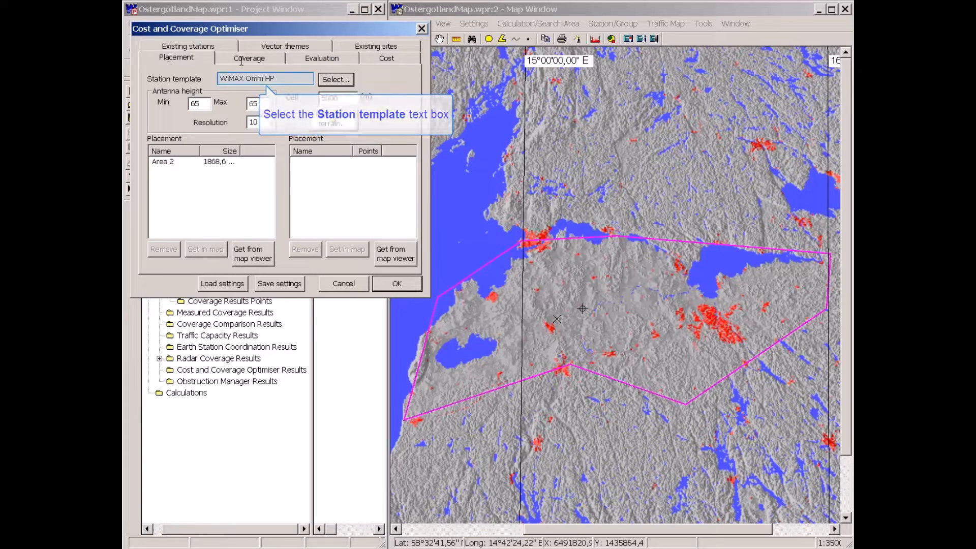
click(276, 78)
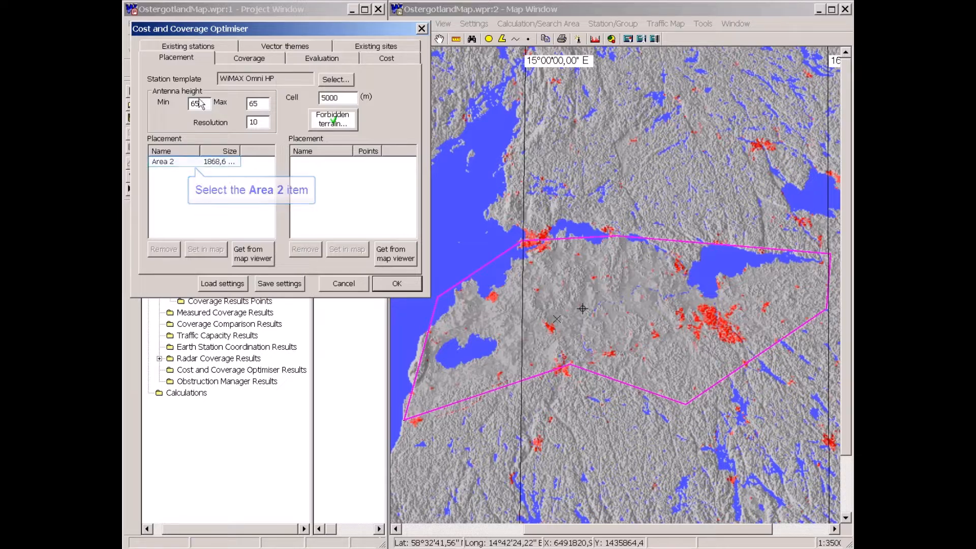
click(173, 164)
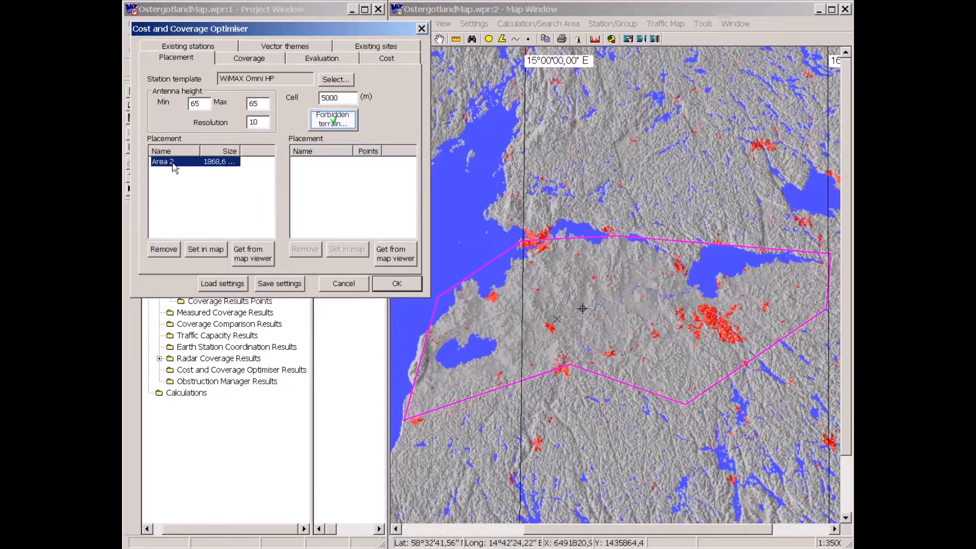
click(330, 121)
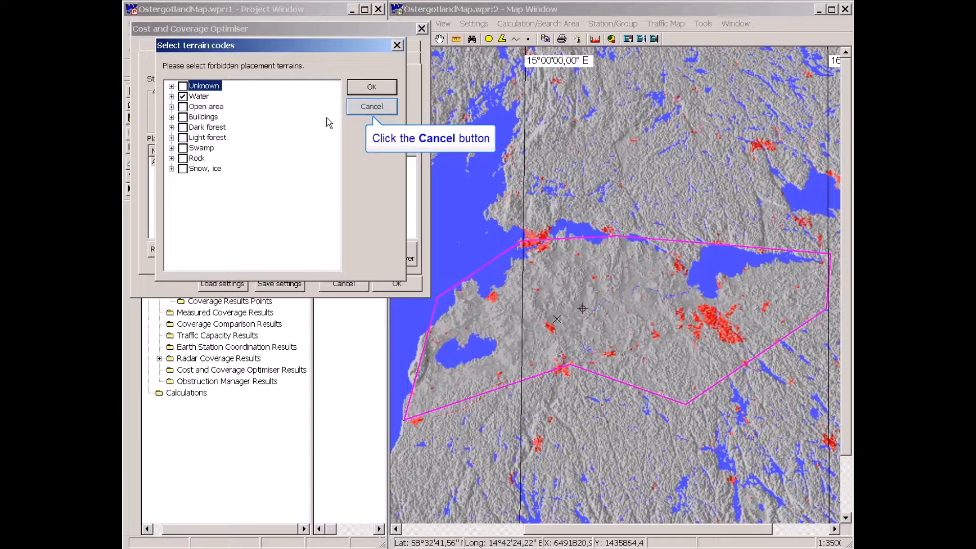
click(371, 110)
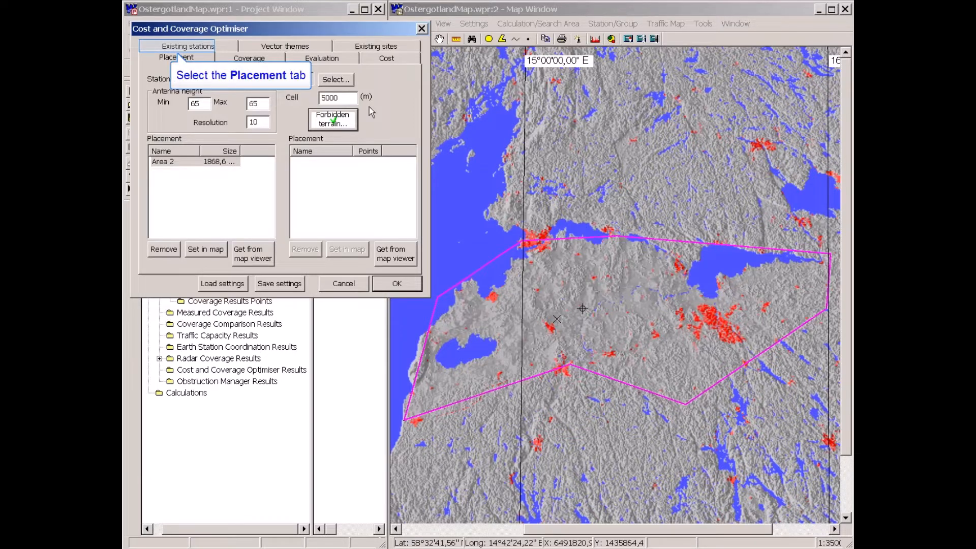
Check the existing stations, search WRAP DB for existing sites, and widen the name column of the site list.
click(197, 47)
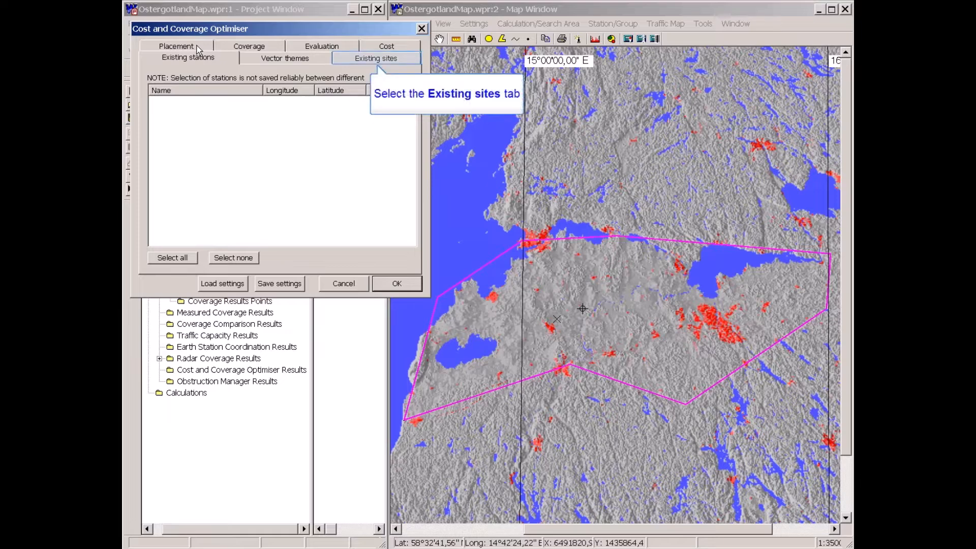
click(376, 58)
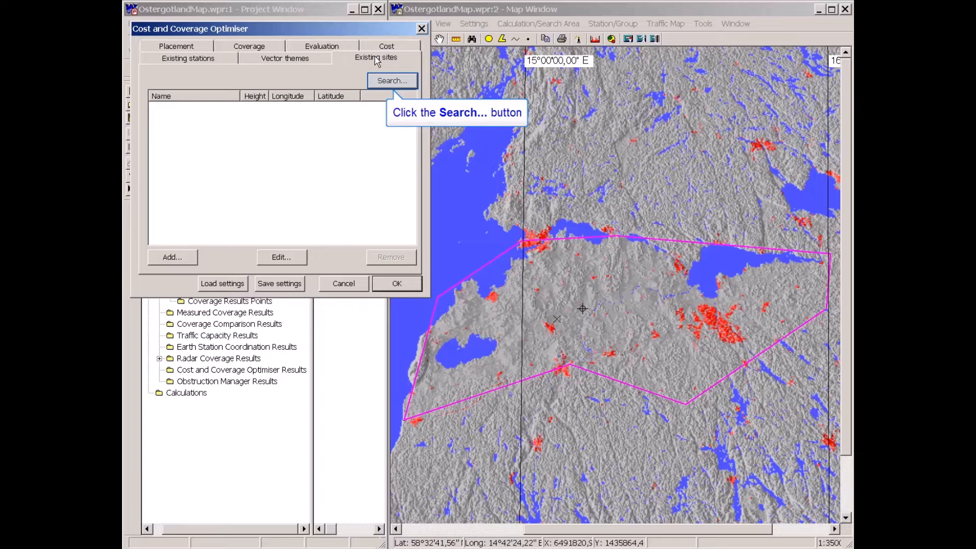
click(394, 82)
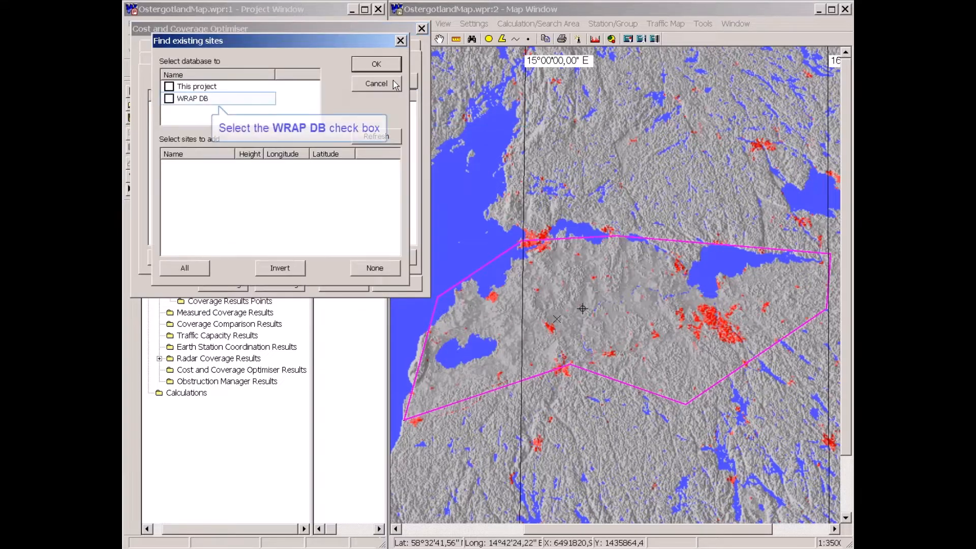
click(169, 98)
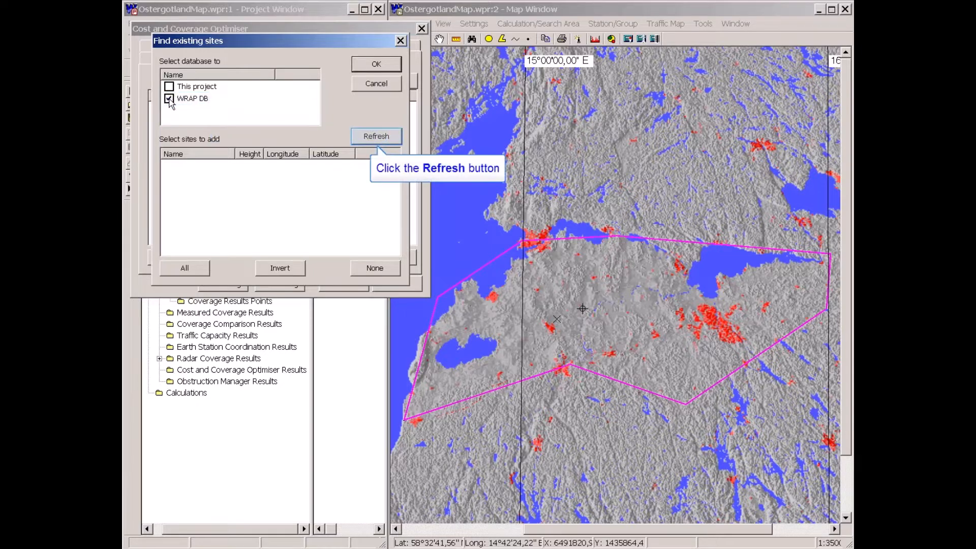
click(377, 138)
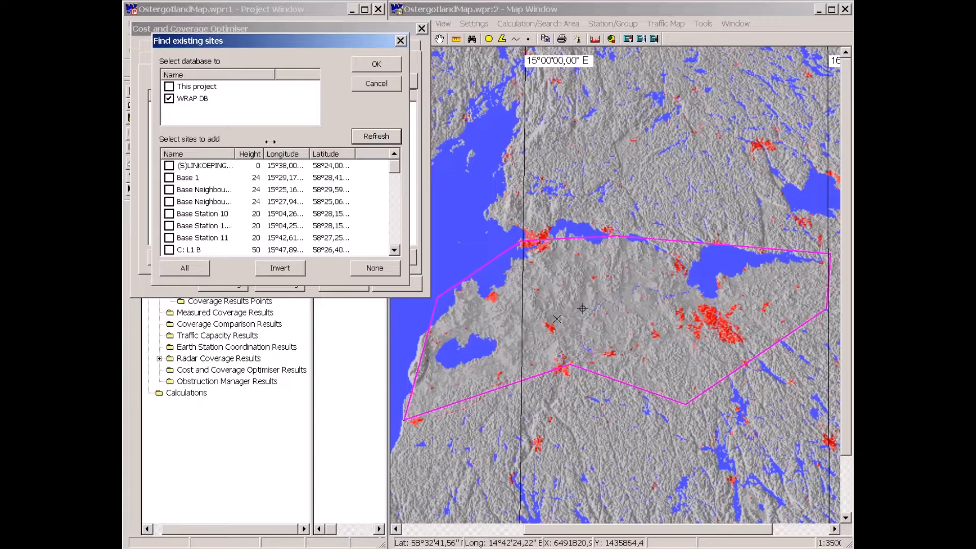
drag(235, 153, 260, 151)
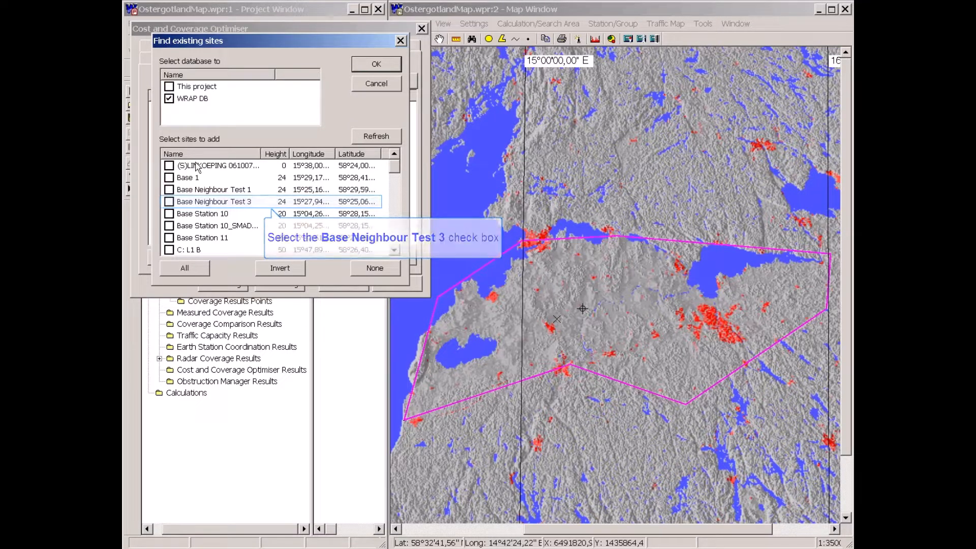
Try marking Base 1, Base Neighbour Test 1 and Base Neighbour Test 3, all sites, and the inverted selection, and discard the site search.
click(169, 178)
click(169, 189)
click(169, 201)
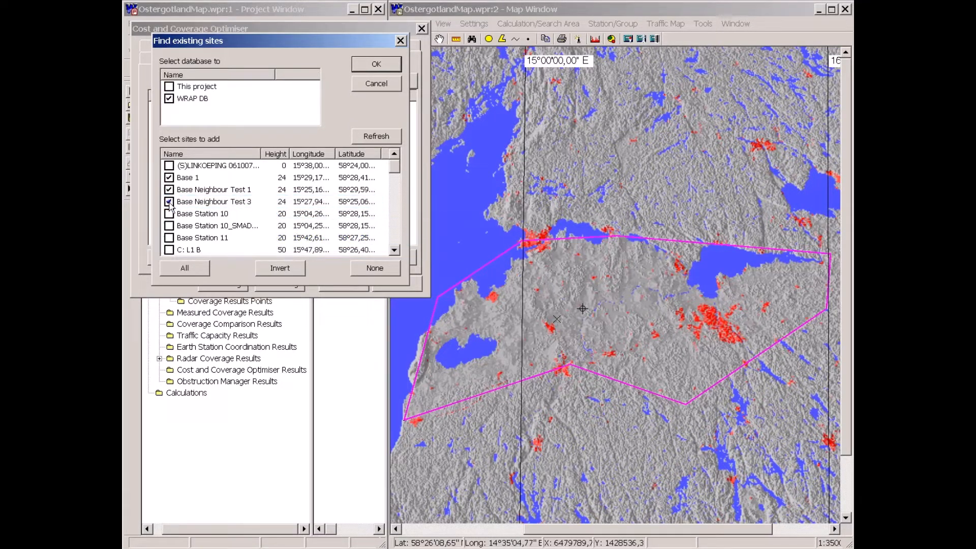
click(187, 268)
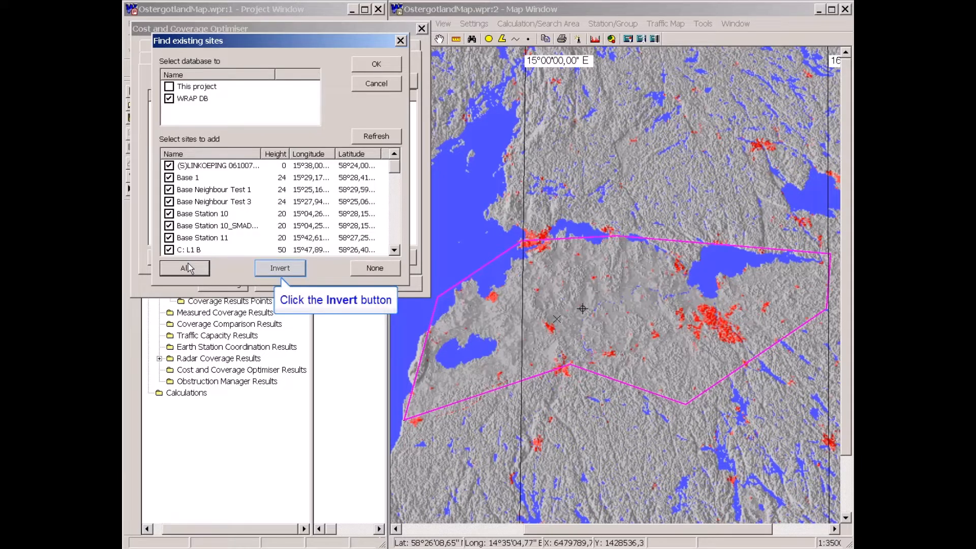
click(290, 270)
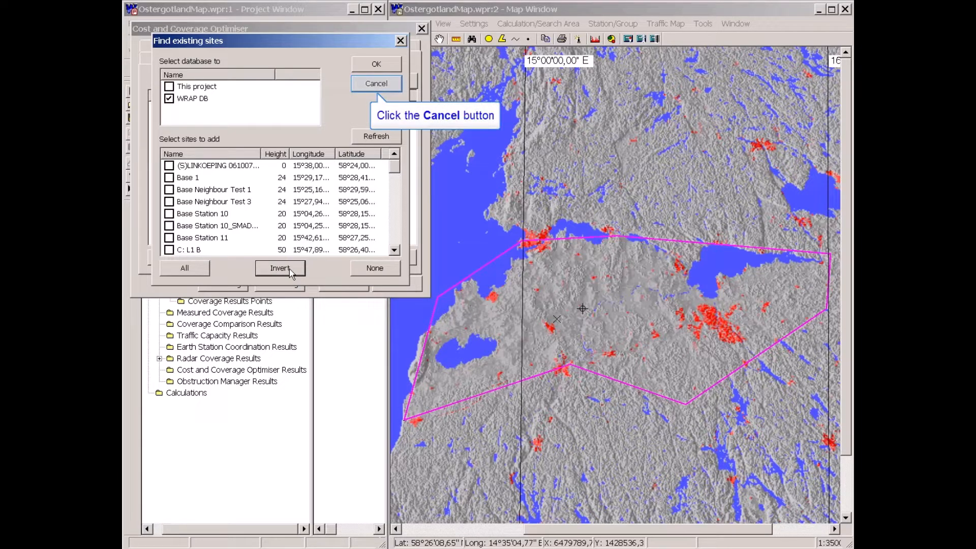
click(382, 86)
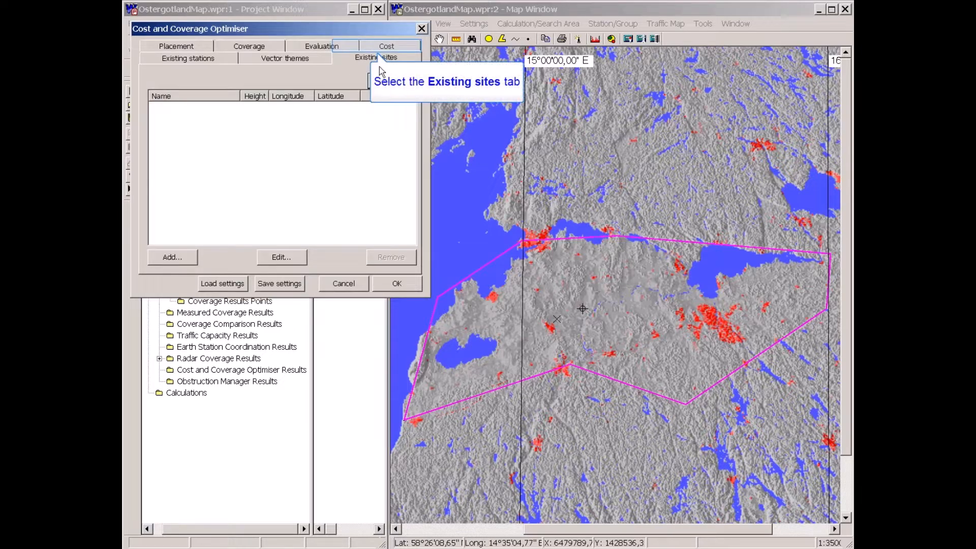
Review the cost settings with the 65 m antenna tower entry, and try out Road and Private road as road vector themes.
click(381, 51)
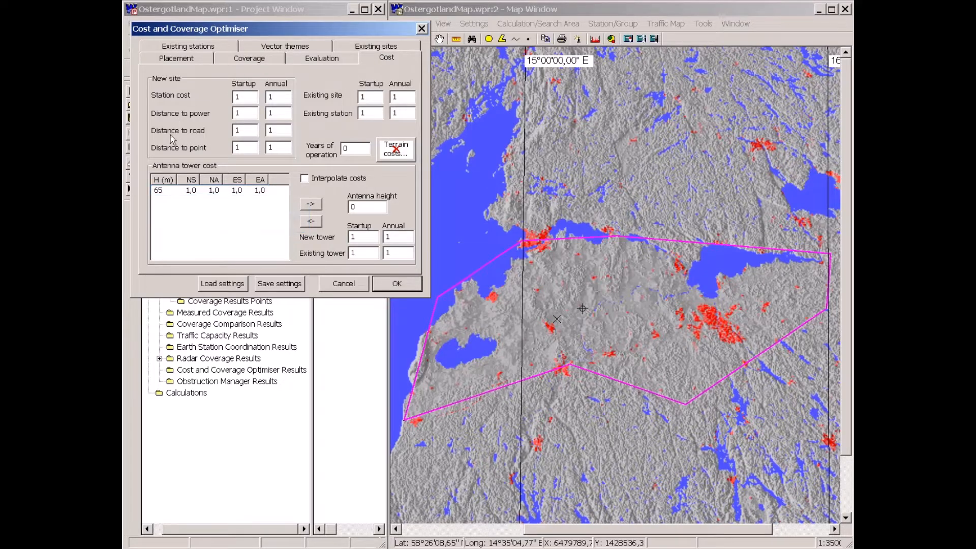
click(160, 192)
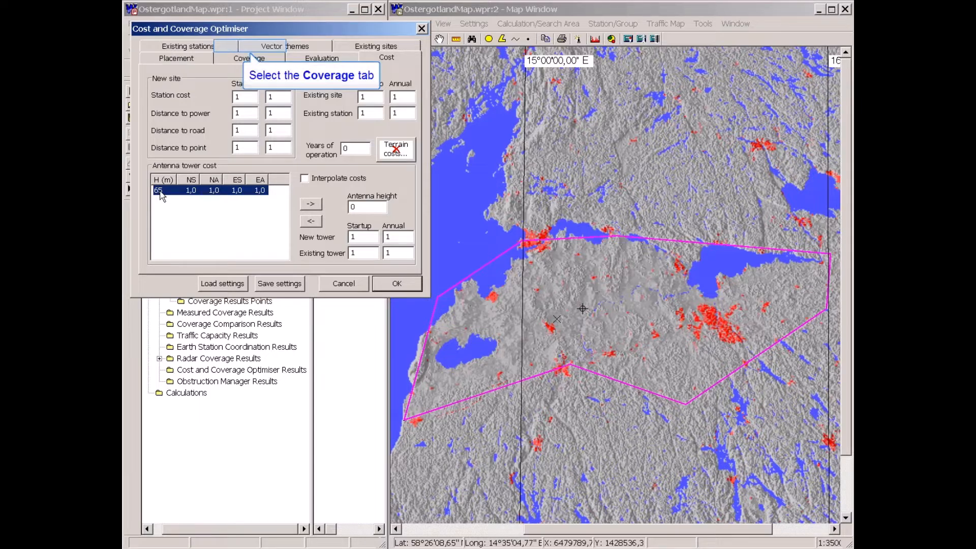
click(269, 46)
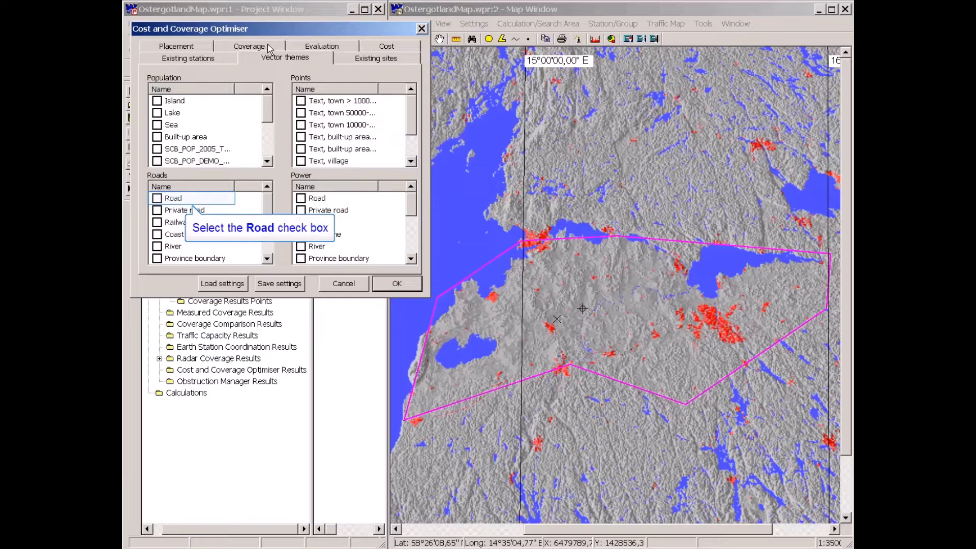
click(157, 198)
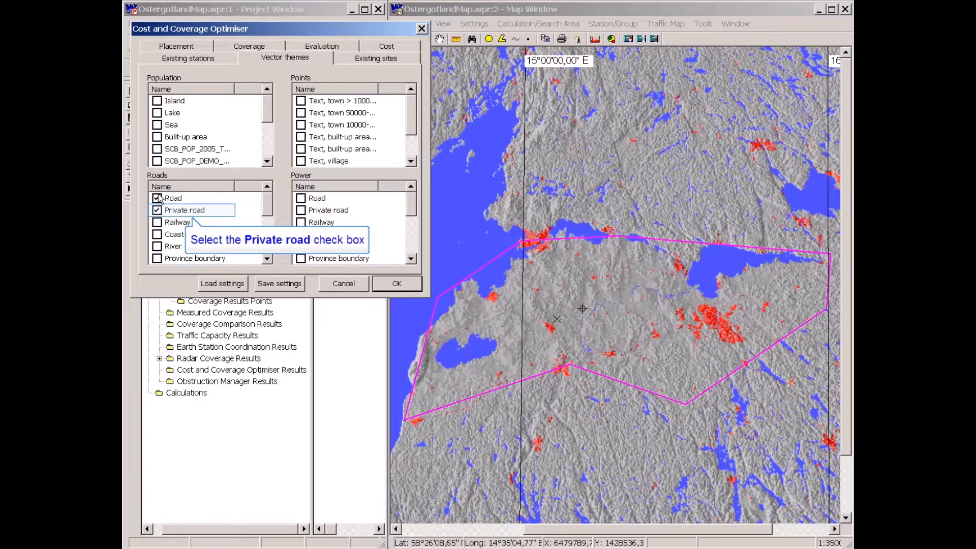
click(157, 211)
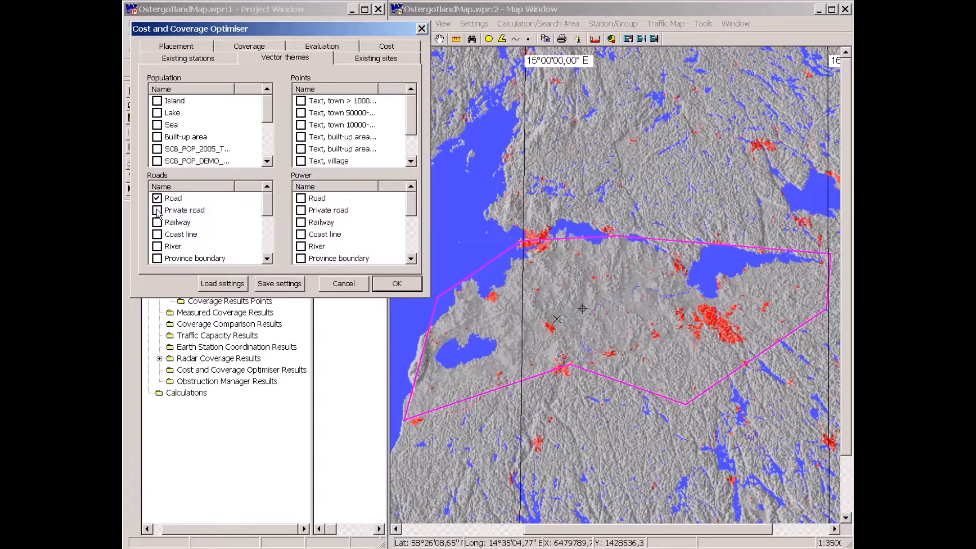
click(157, 200)
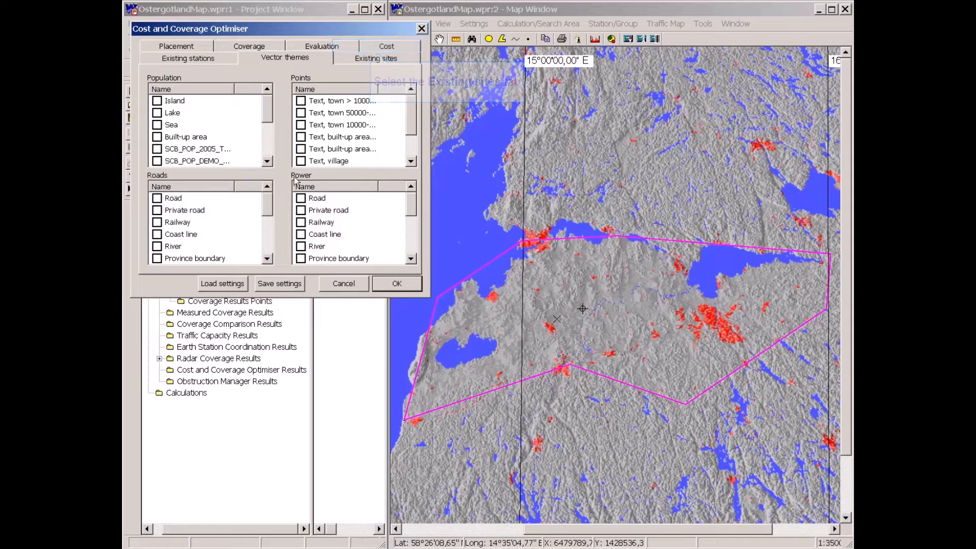
Review the cost and evaluation settings and start the optimisation calculation.
click(379, 47)
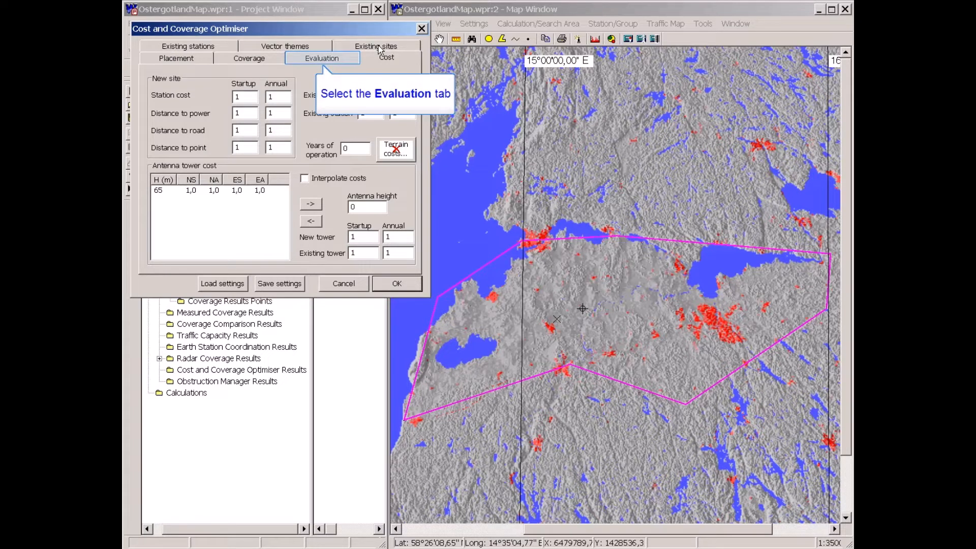
click(323, 59)
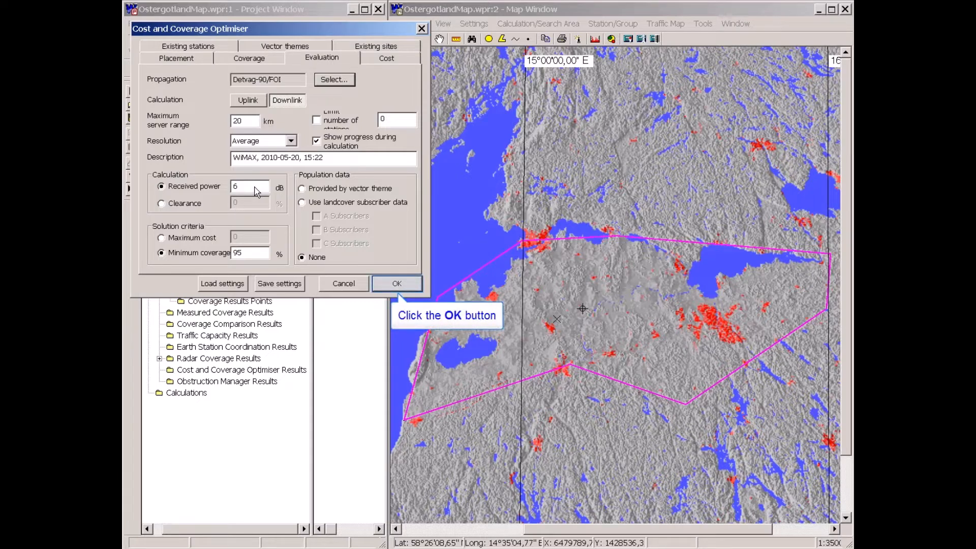
click(396, 283)
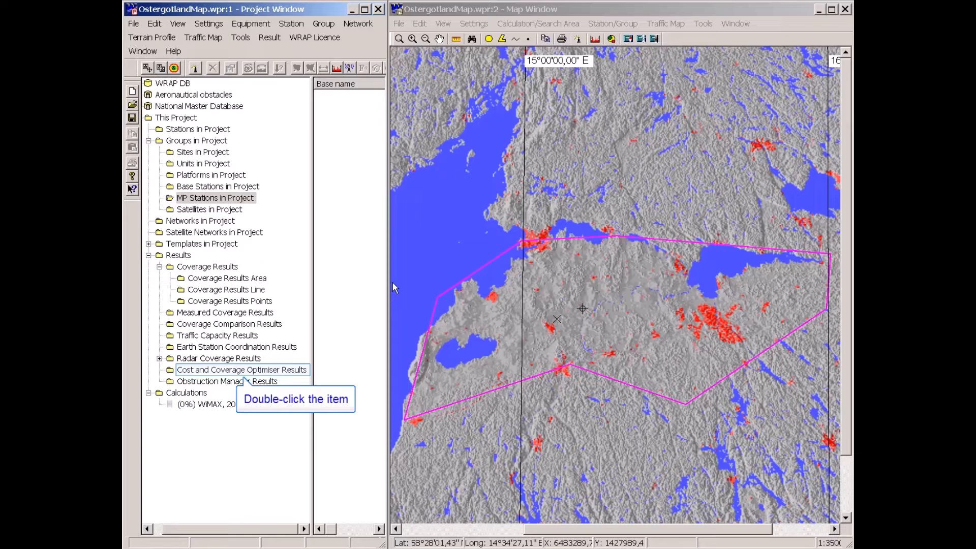
Open the WiMAX, 2010-05-20, 15:22 optimiser result and temporarily show its proposed stations in the map.
double_click(196, 371)
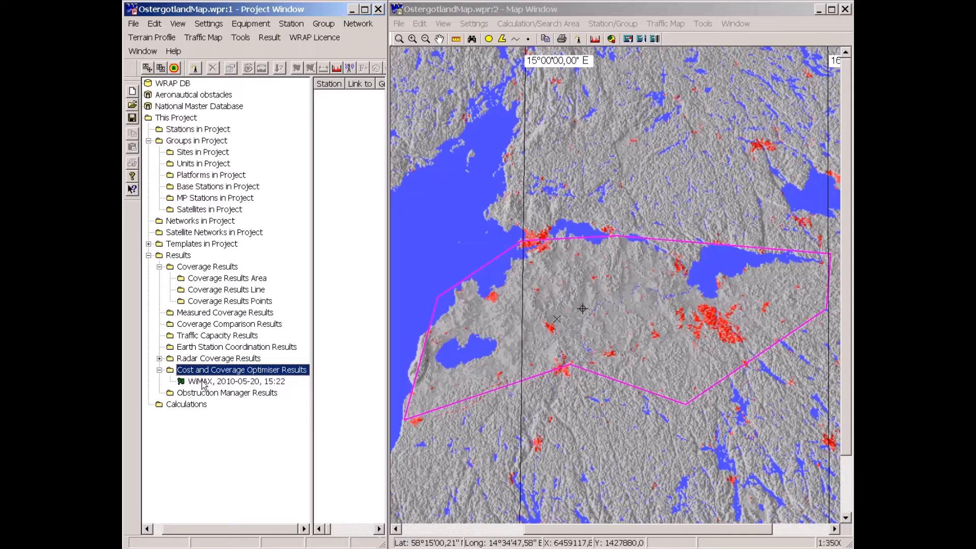
double_click(204, 382)
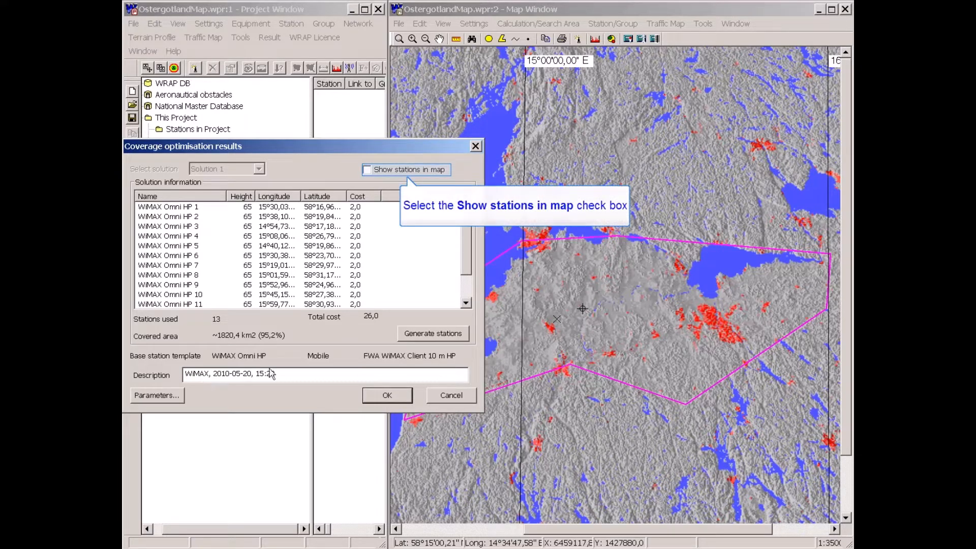
click(366, 170)
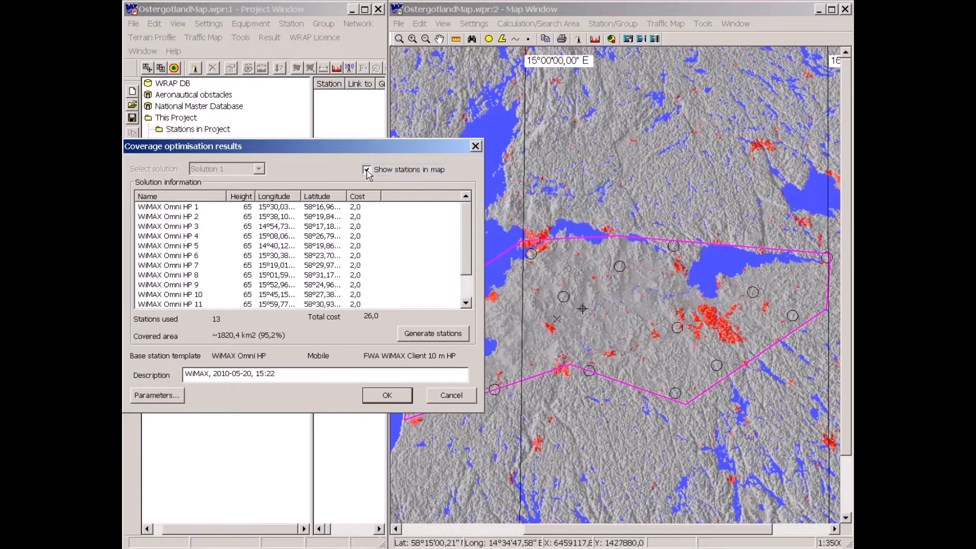
click(366, 170)
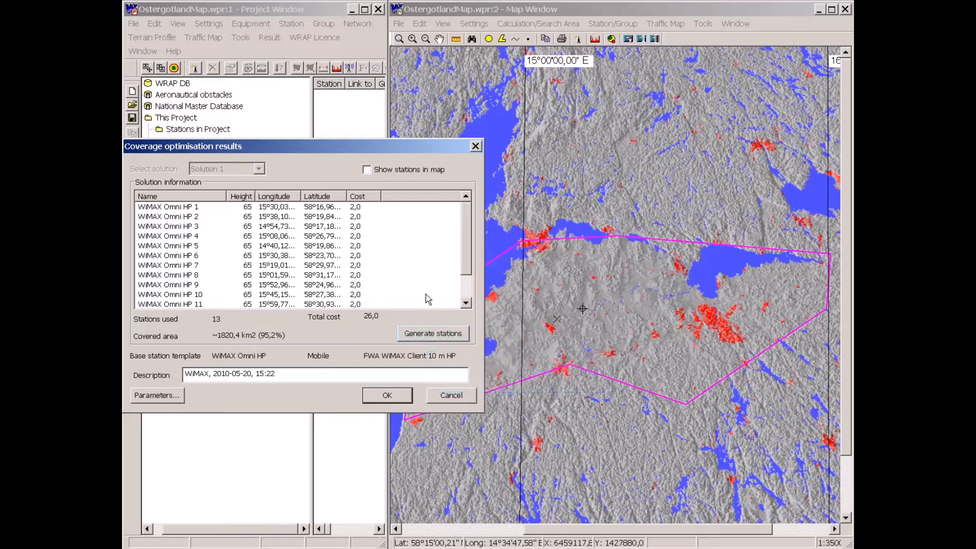
Generate stations from the optimiser result using the WiMAX 4-sector MP station template from WRAP DB, with the base name Base.
click(429, 336)
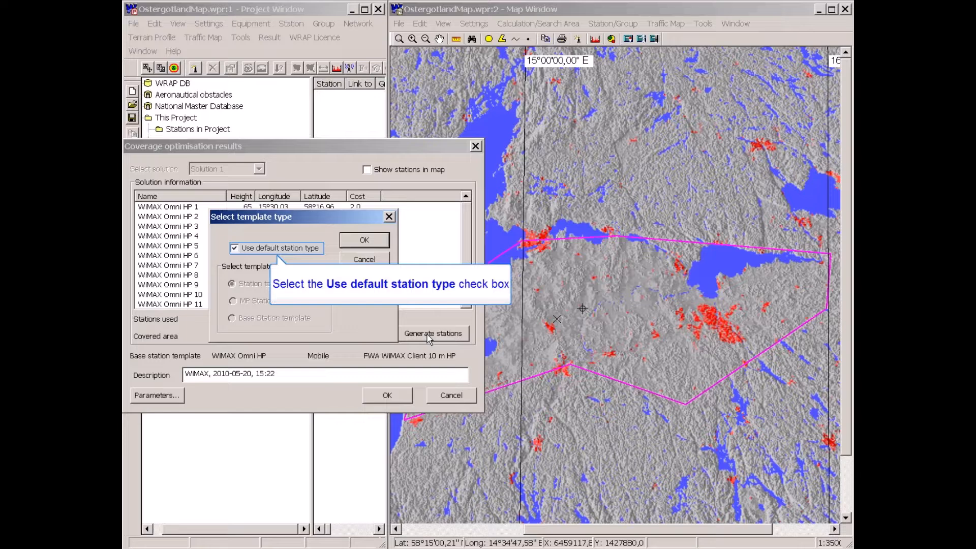
click(234, 249)
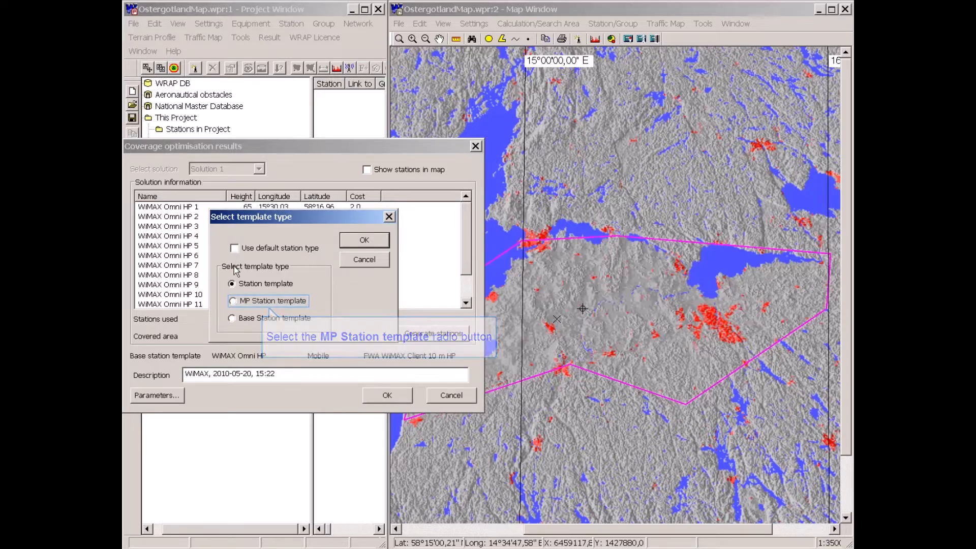
click(233, 300)
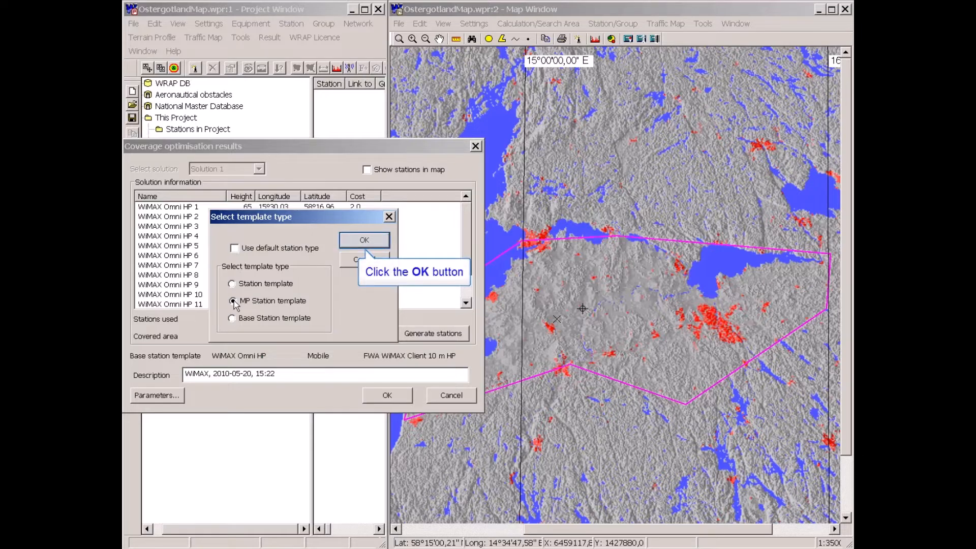
click(366, 241)
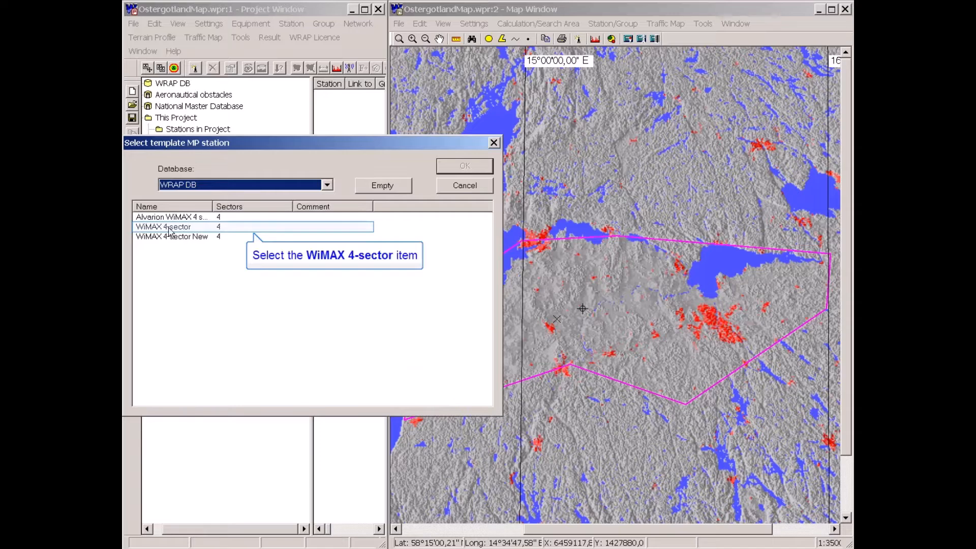
click(169, 229)
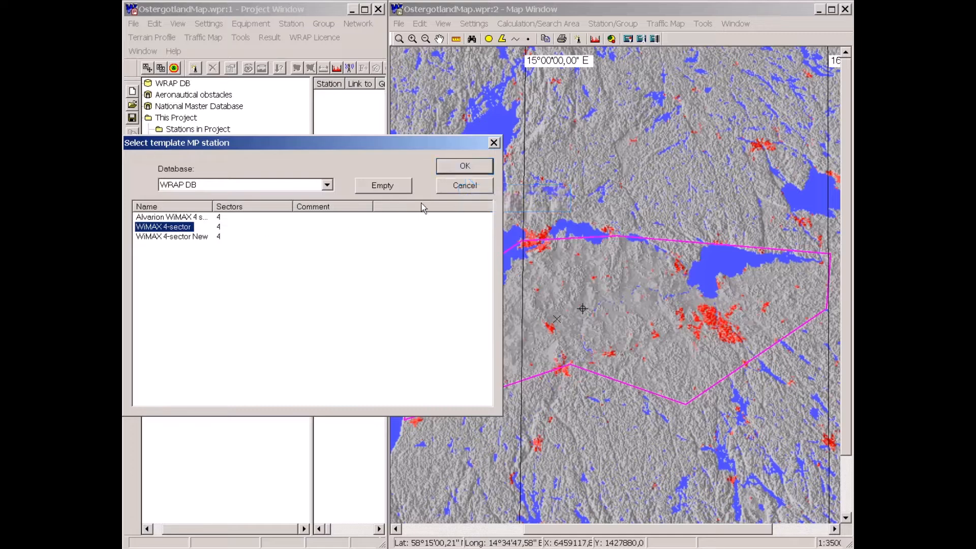
click(463, 168)
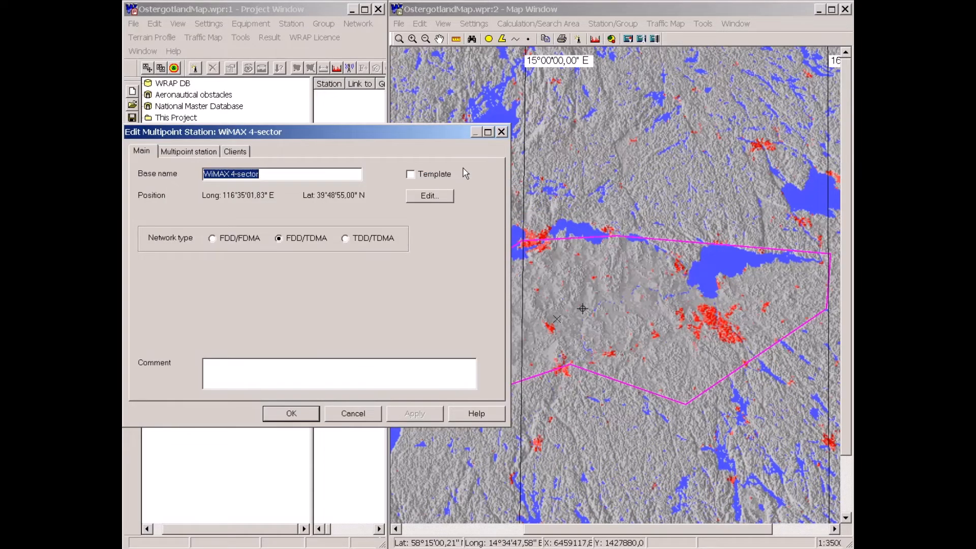
text(Base)
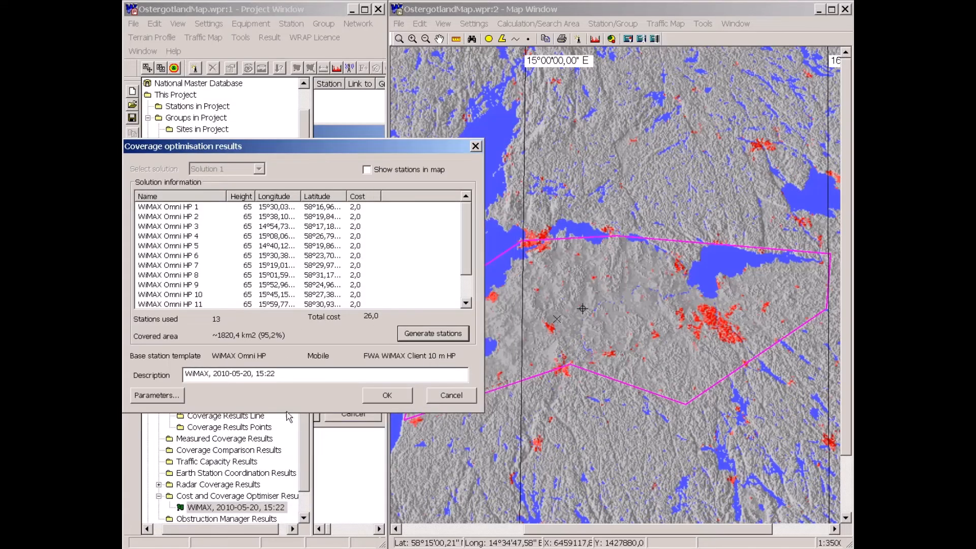
Close the optimiser result and show the multipoint stations Base [1] to Base [13] in the map.
click(386, 395)
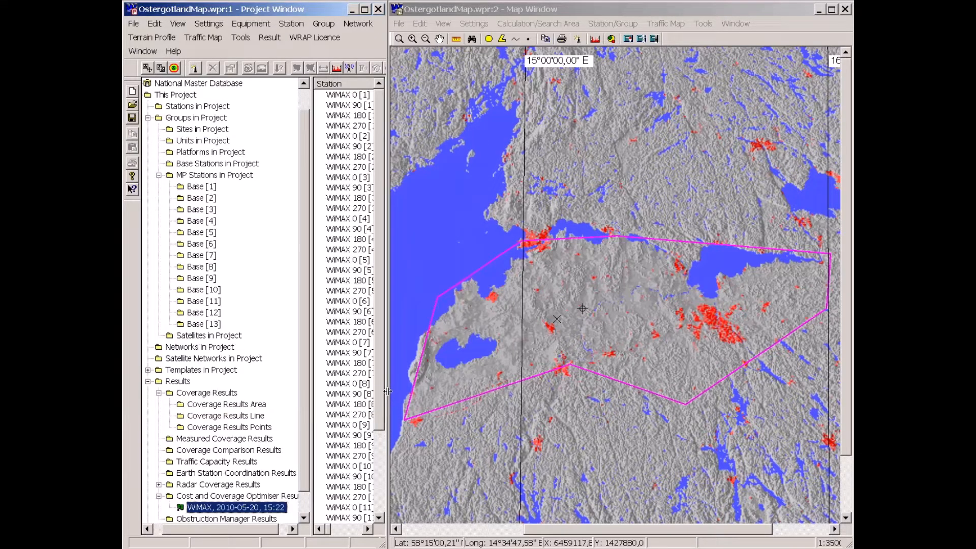
drag(308, 343, 284, 345)
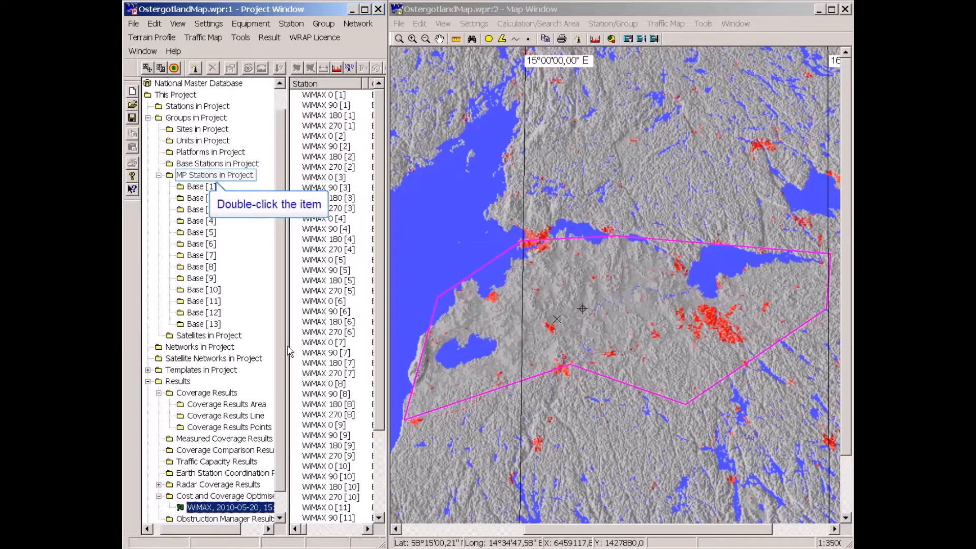
double_click(202, 176)
click(312, 95)
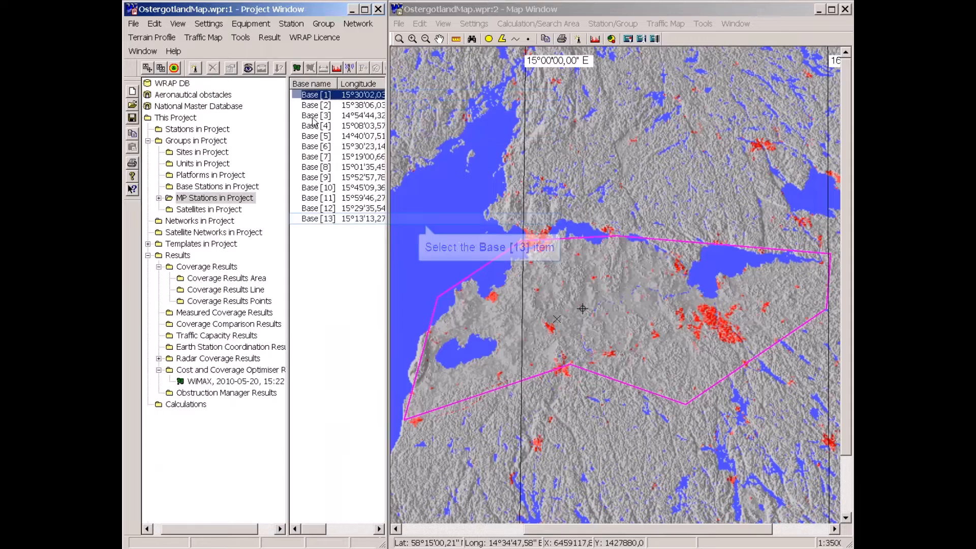
shift+click(314, 219)
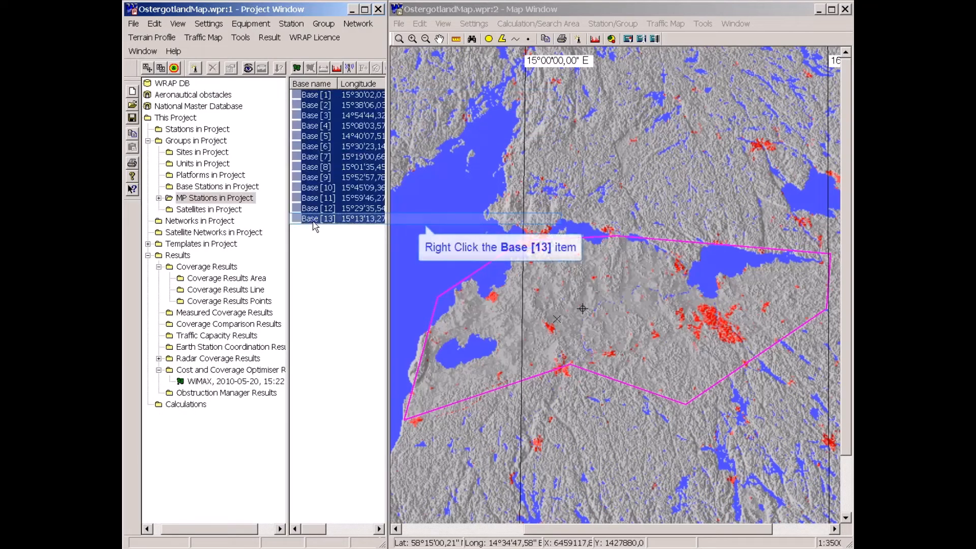
right_click(314, 219)
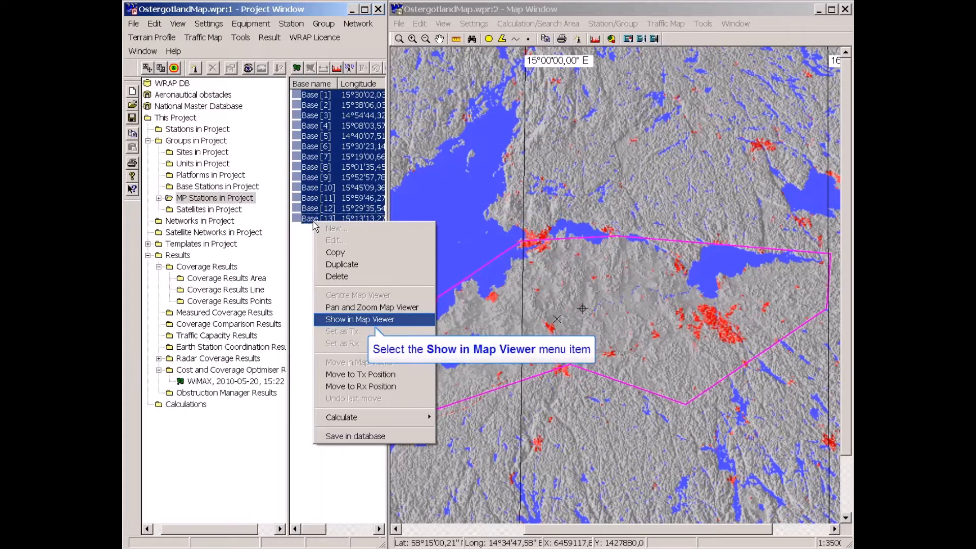
click(322, 320)
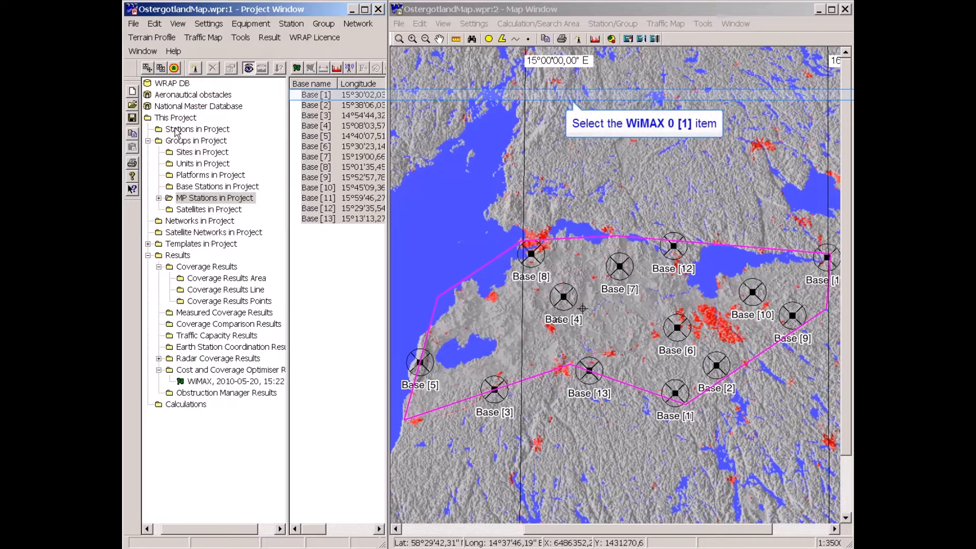
Select all WiMAX sector stations in the project and open Frequency Assignment for them.
click(317, 96)
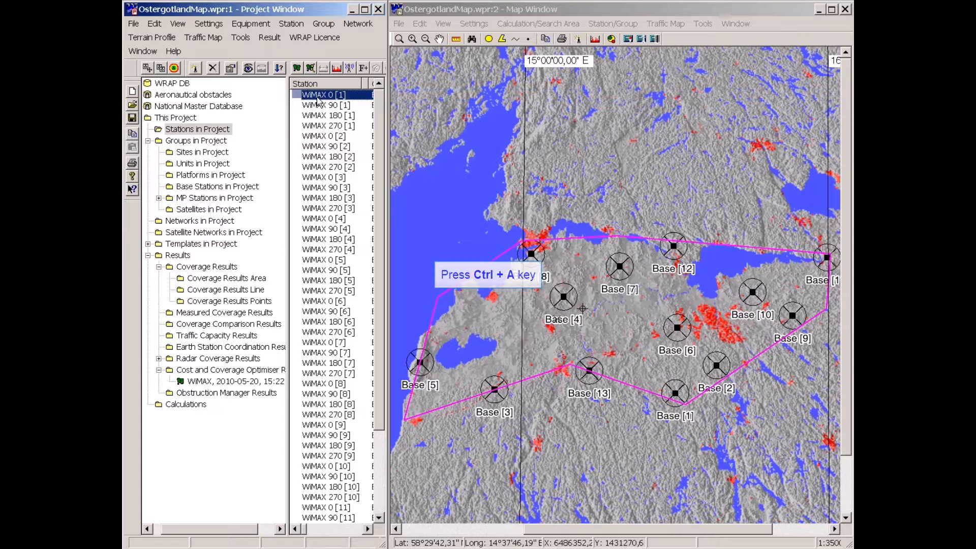
key(ctrl+a)
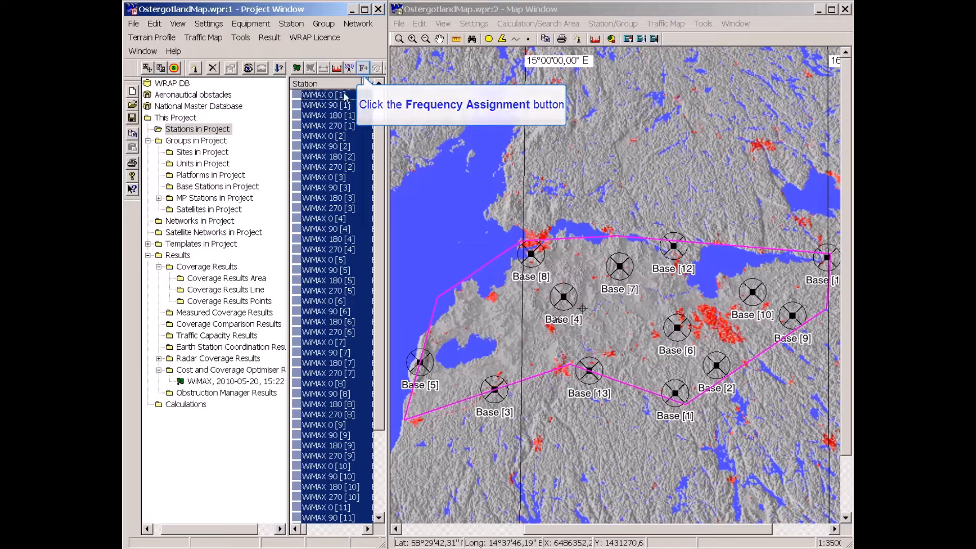
click(364, 68)
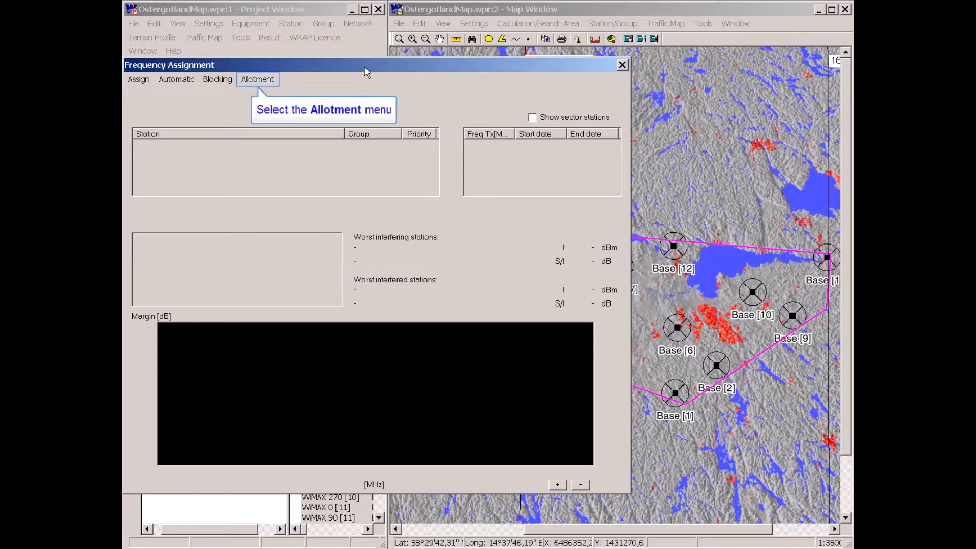
Use the BWA allotment WiMAX, 3.5 GHz, 3.5 MHz, dx 100 MHz from WRAP DB, checking its channel list first.
click(254, 81)
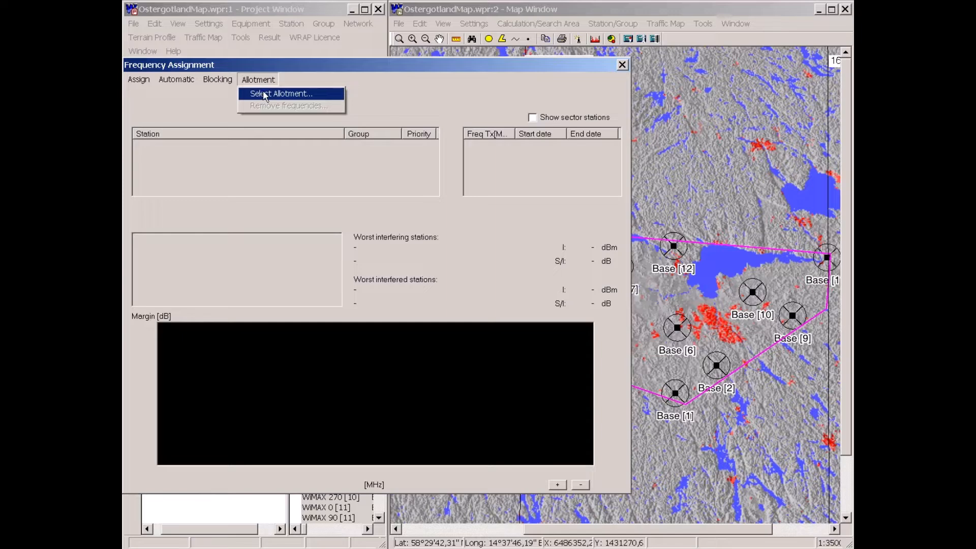
click(265, 95)
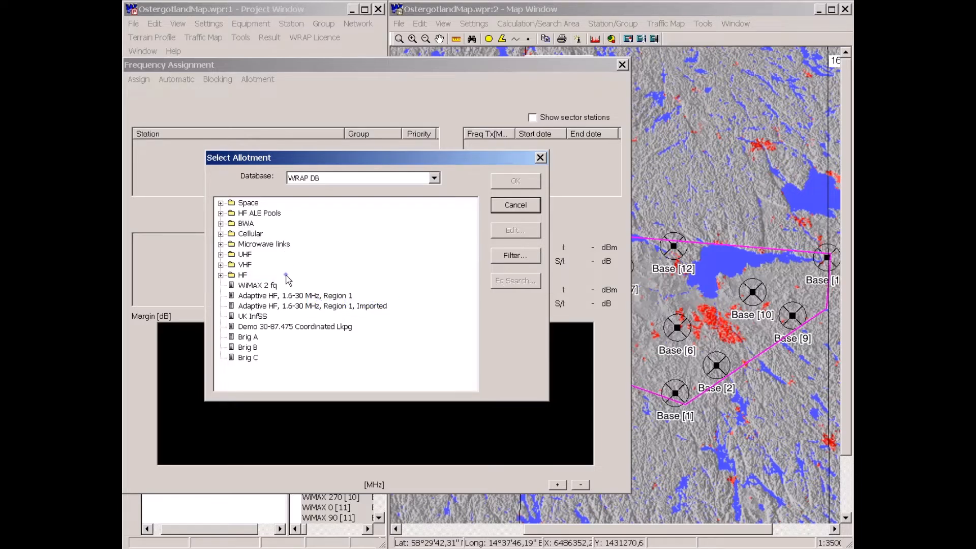
click(287, 276)
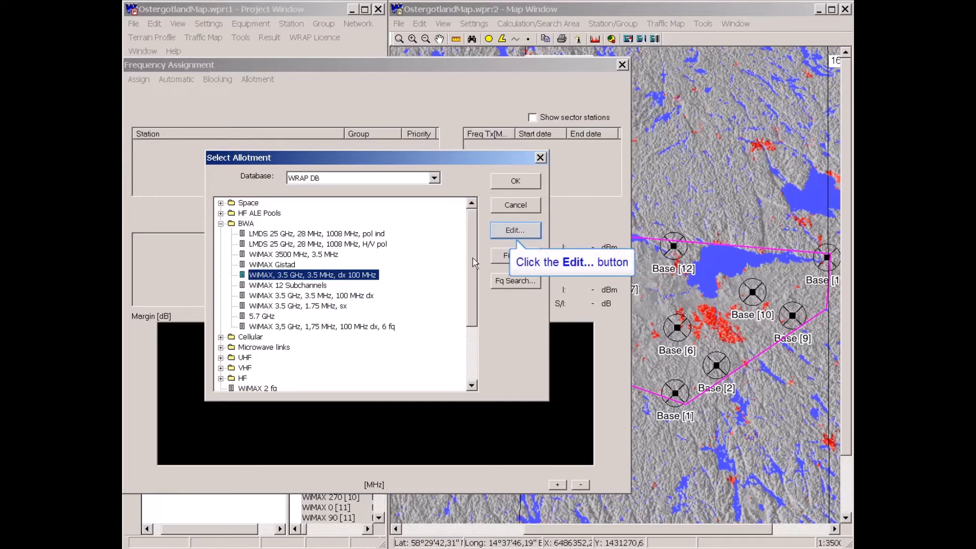
click(509, 231)
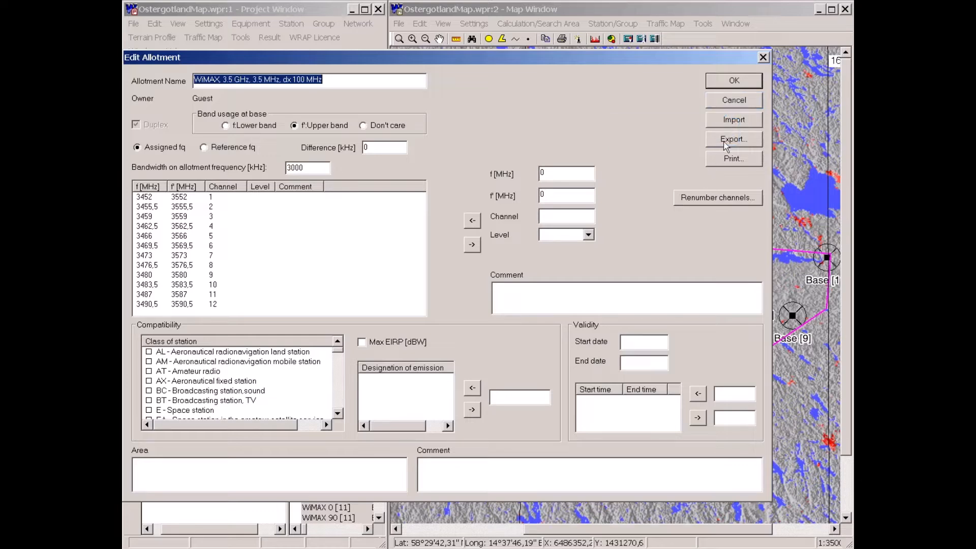
click(733, 102)
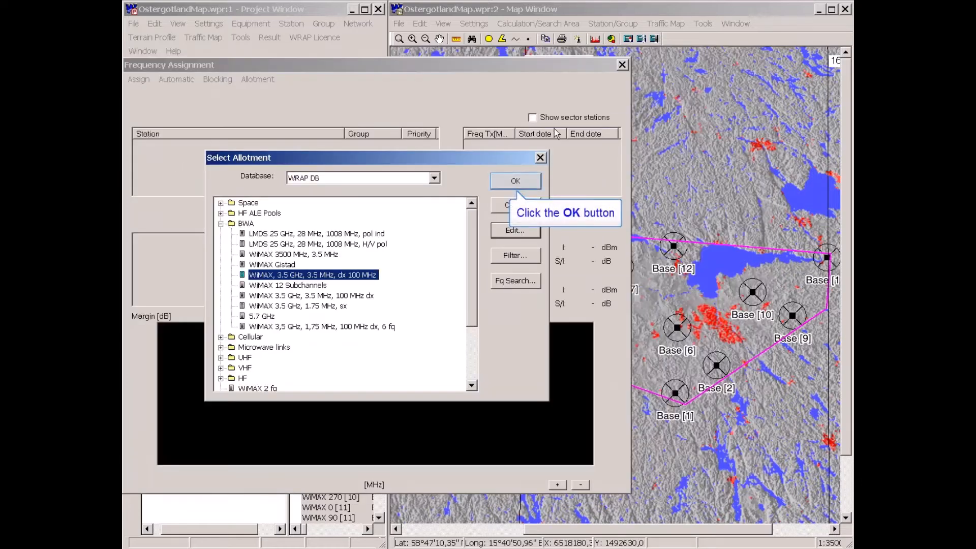
click(522, 183)
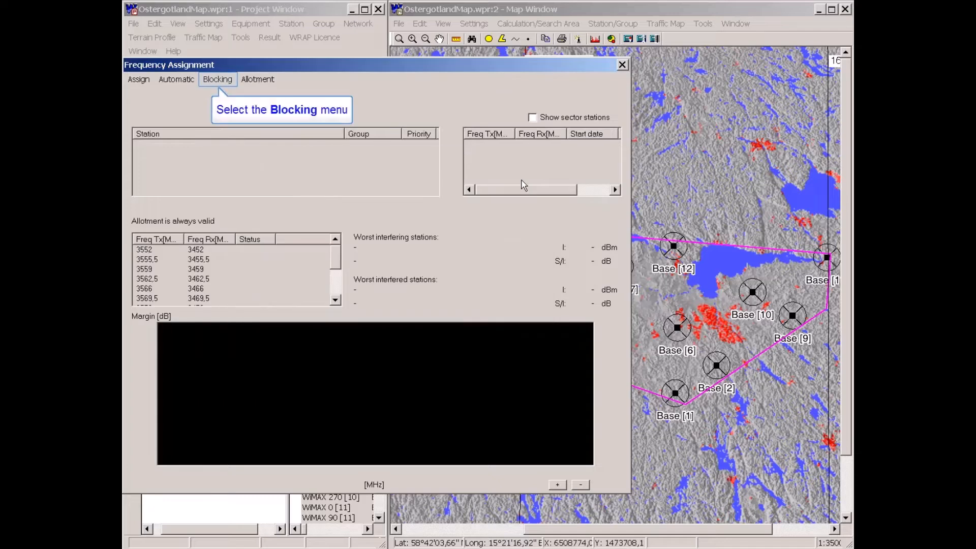
Set FWA WiMAX Client 10 m HP from WRAP DB Mobiles as the default mobile for the blocking calculation.
click(220, 81)
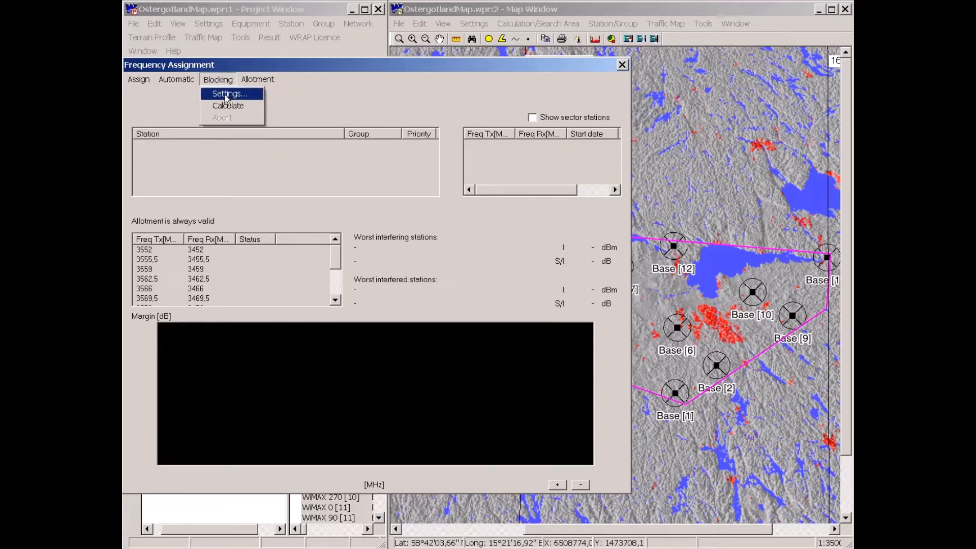
click(225, 95)
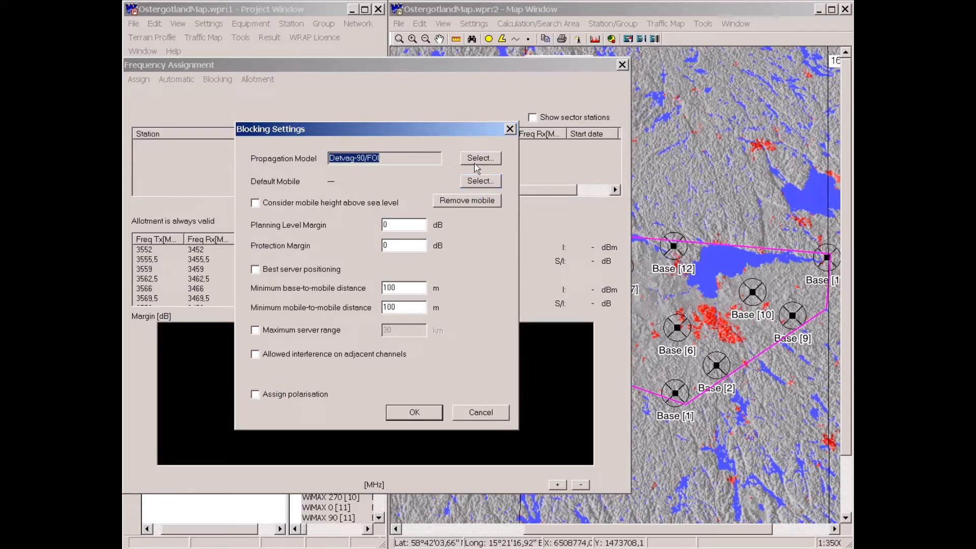
click(480, 182)
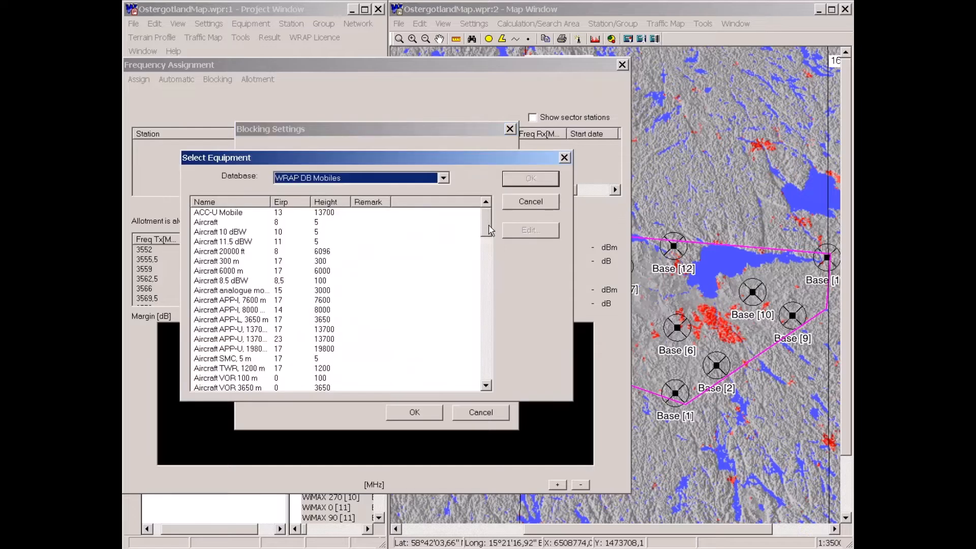
drag(491, 226, 487, 299)
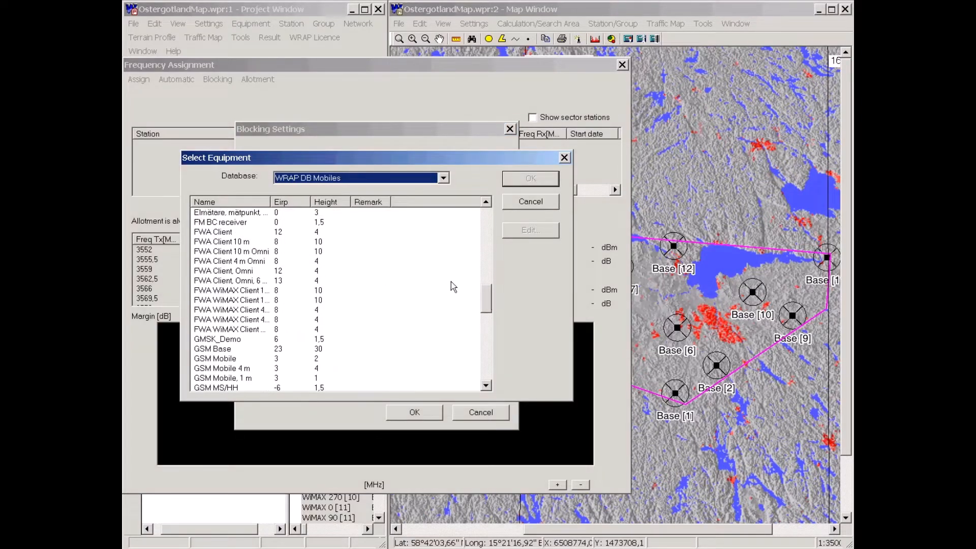
double_click(283, 206)
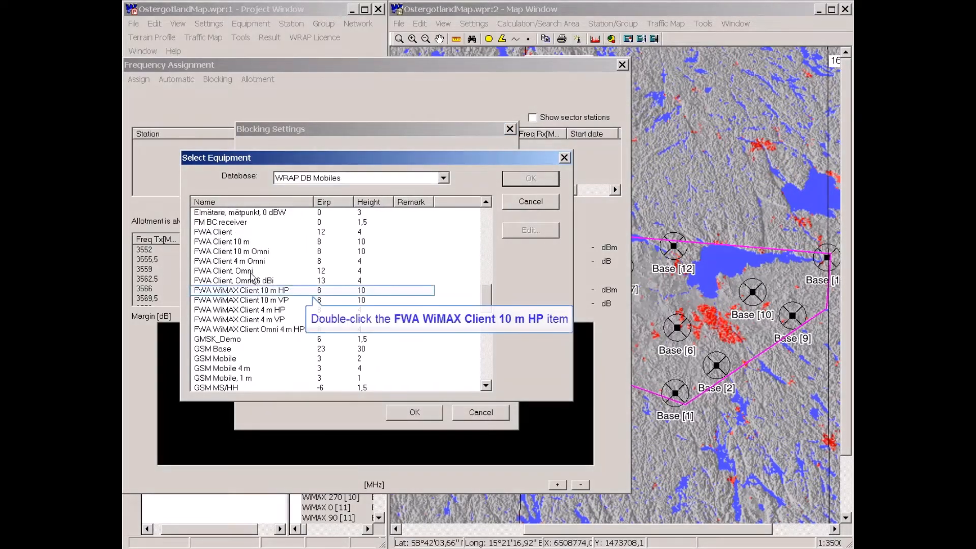
double_click(246, 291)
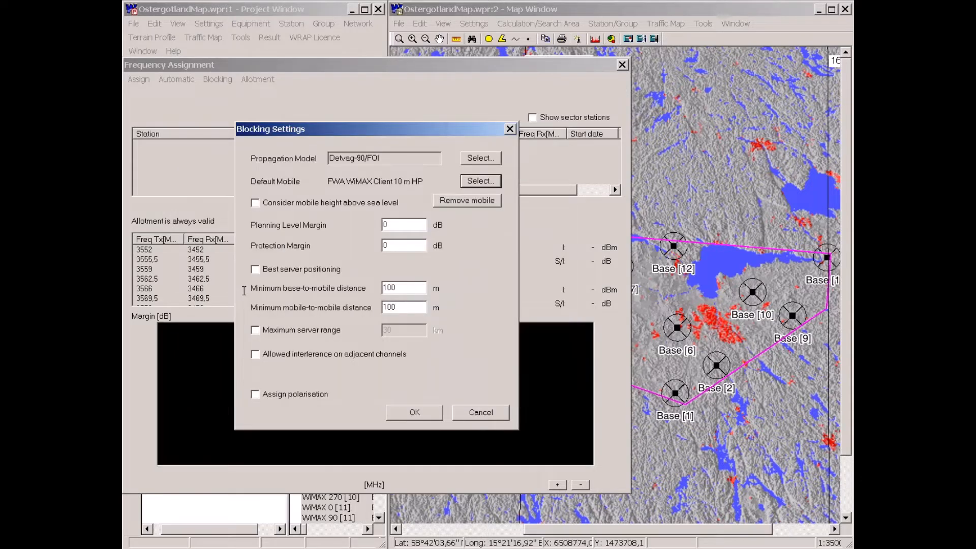
Set the blocking planning level margin to 6 dB and limit the maximum server range to 20 km.
double_click(385, 224)
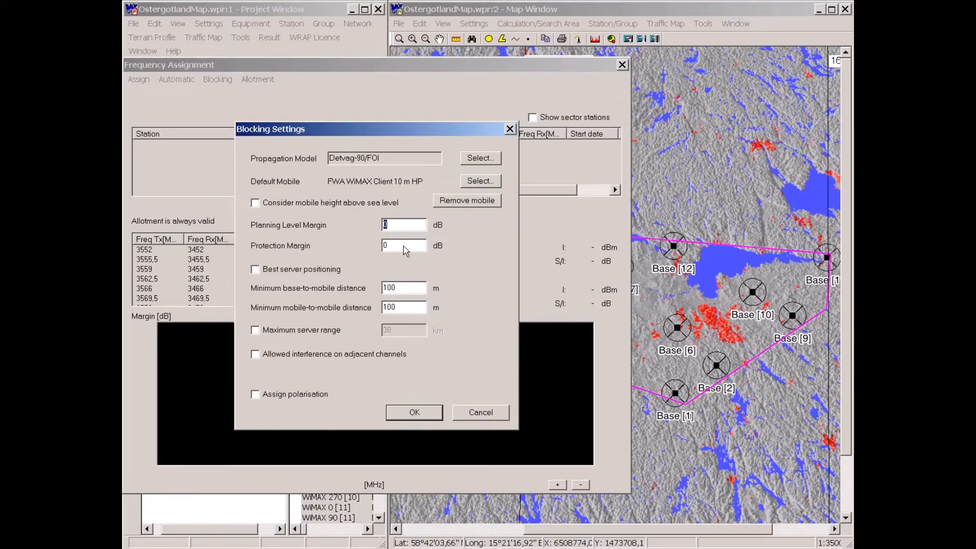
text(6)
click(255, 331)
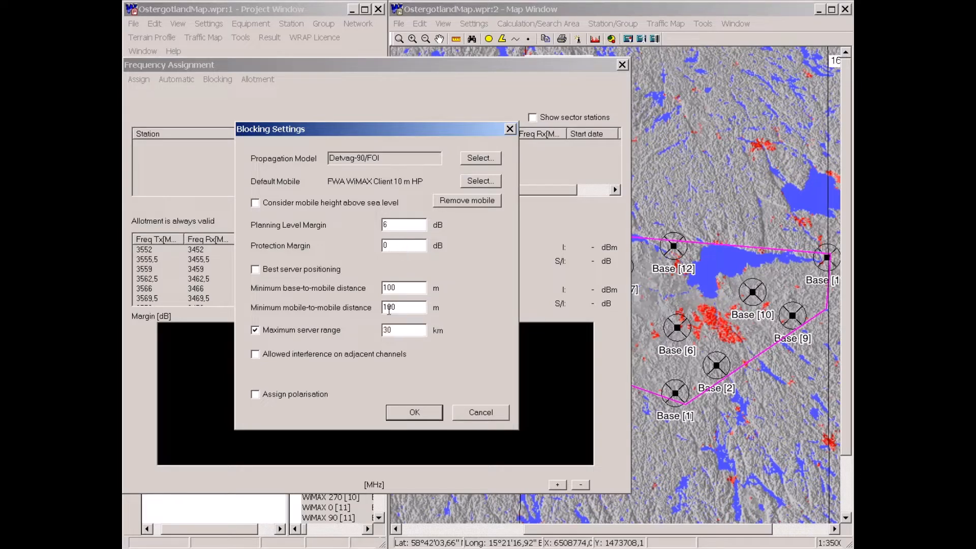
double_click(389, 330)
text(15)
drag(445, 127, 395, 114)
double_click(334, 318)
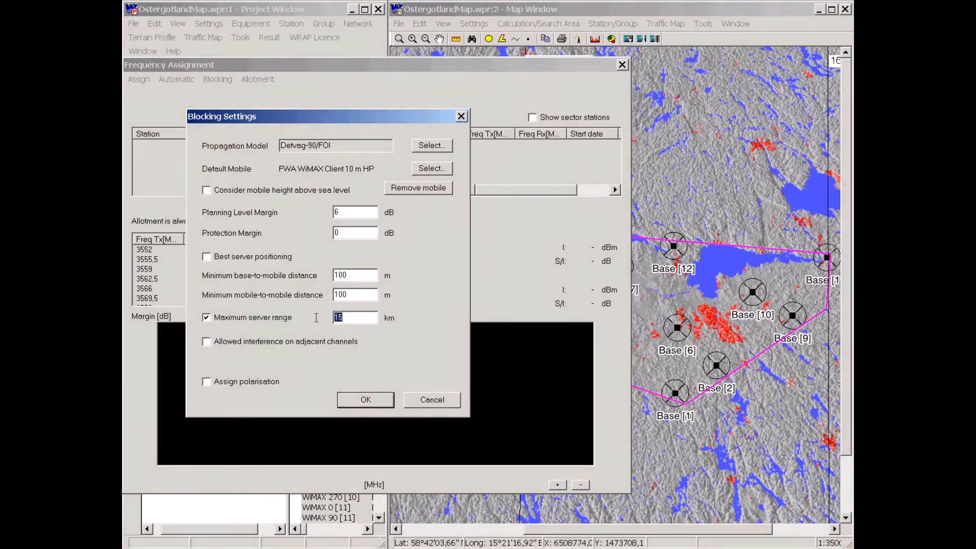
text(20)
key(Return)
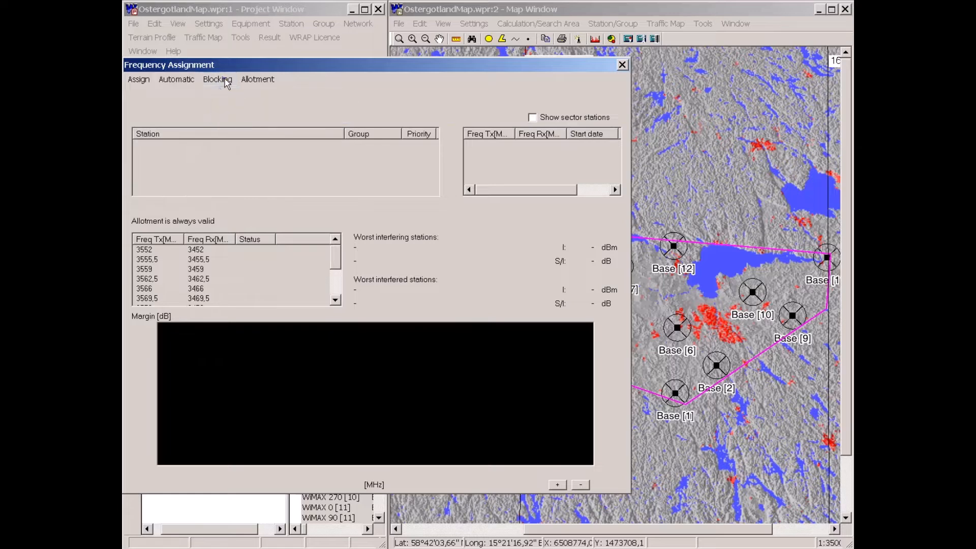
Start the blocking calculation and move the Frequency Assignment window higher on the screen.
click(218, 79)
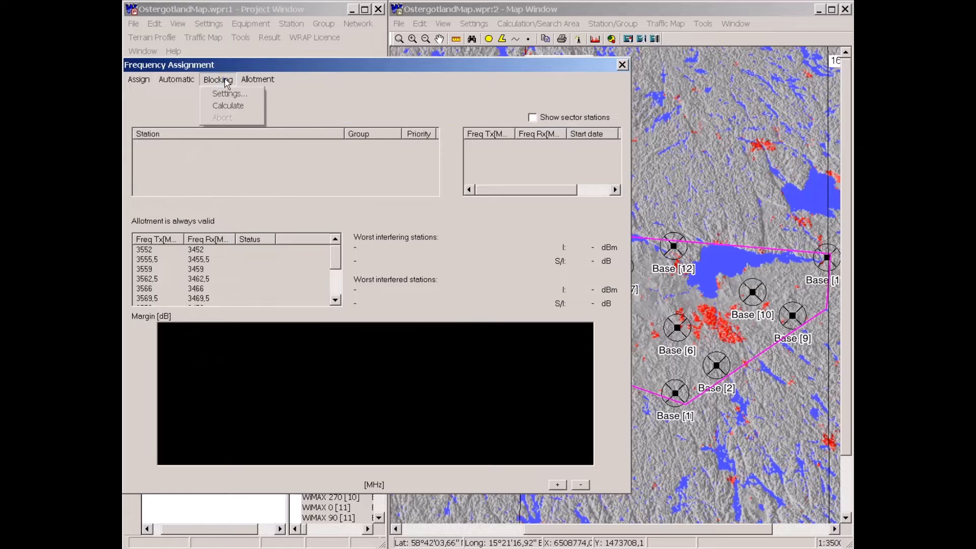
click(228, 106)
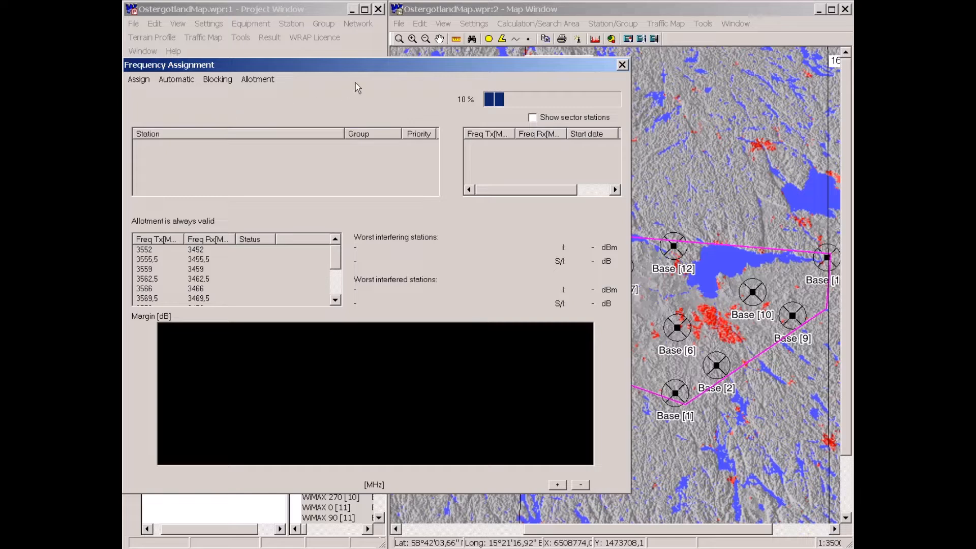
drag(369, 58, 371, 16)
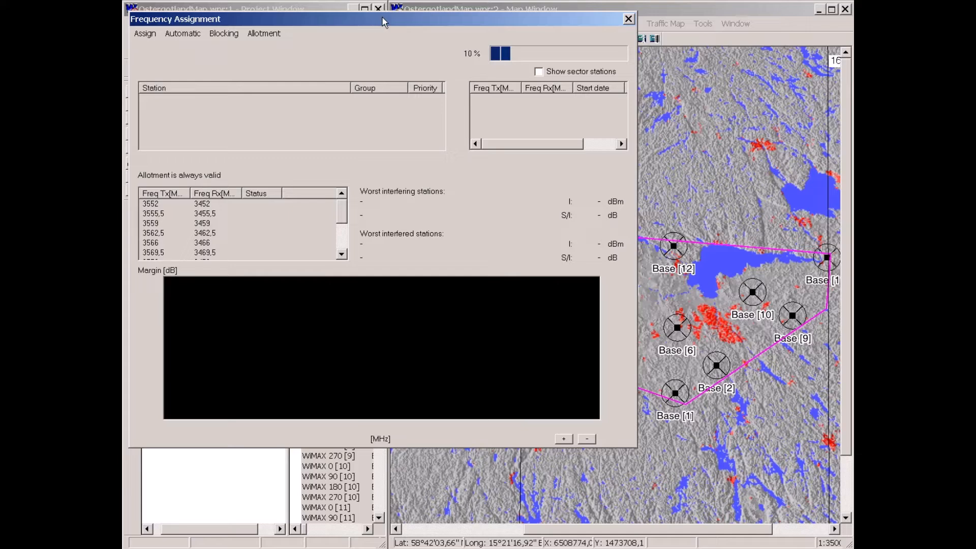
drag(388, 20, 392, 32)
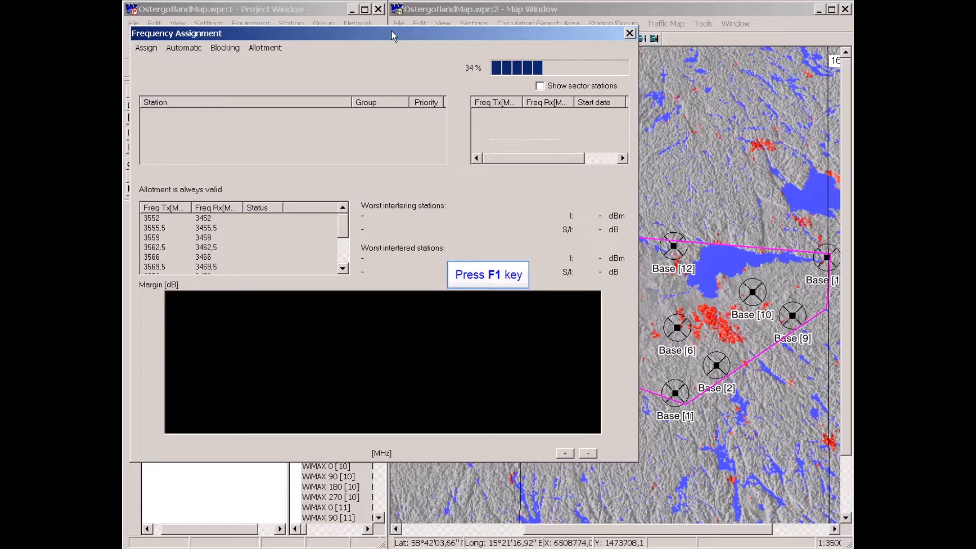
Read the Frequency Assignment help on the Automatic, Allotment and Blocking commands and on Blocking Settings.
key(F1)
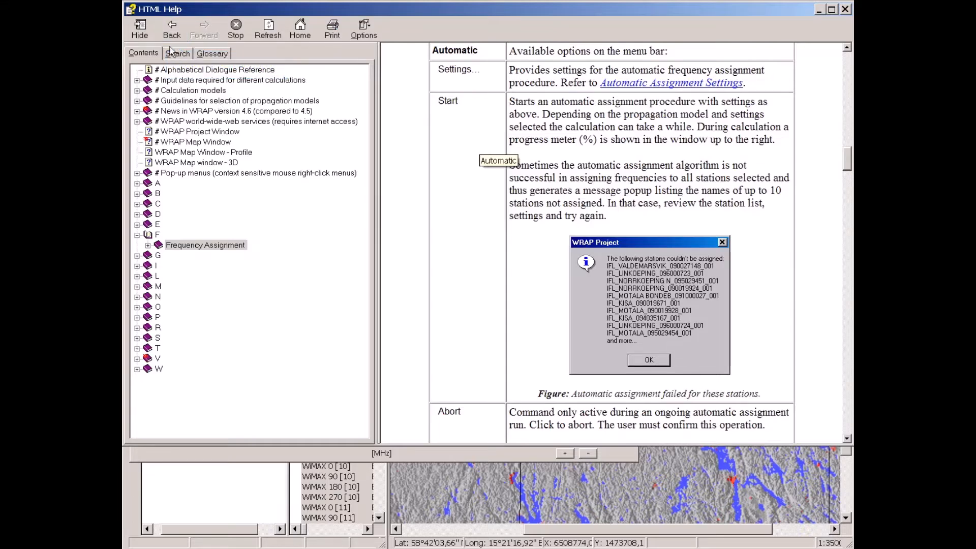
click(169, 32)
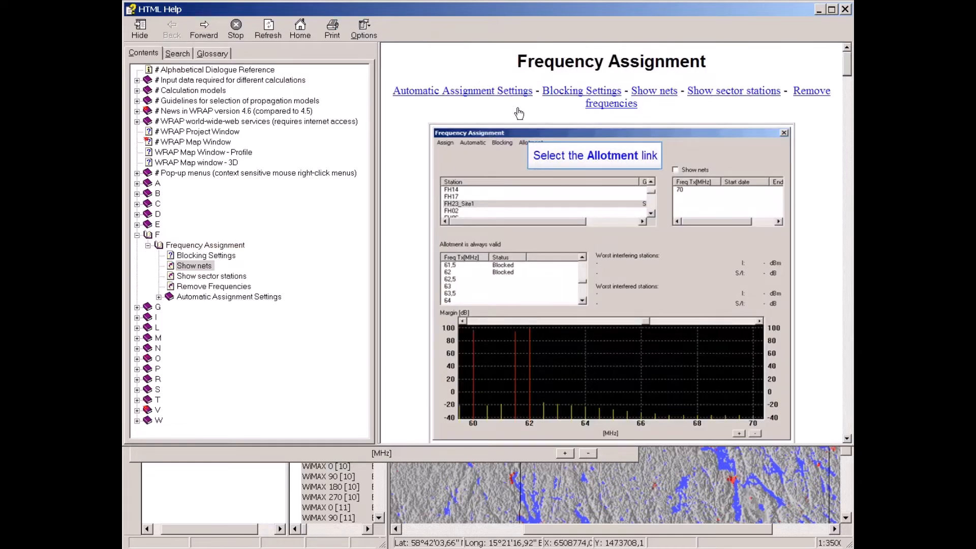
click(529, 146)
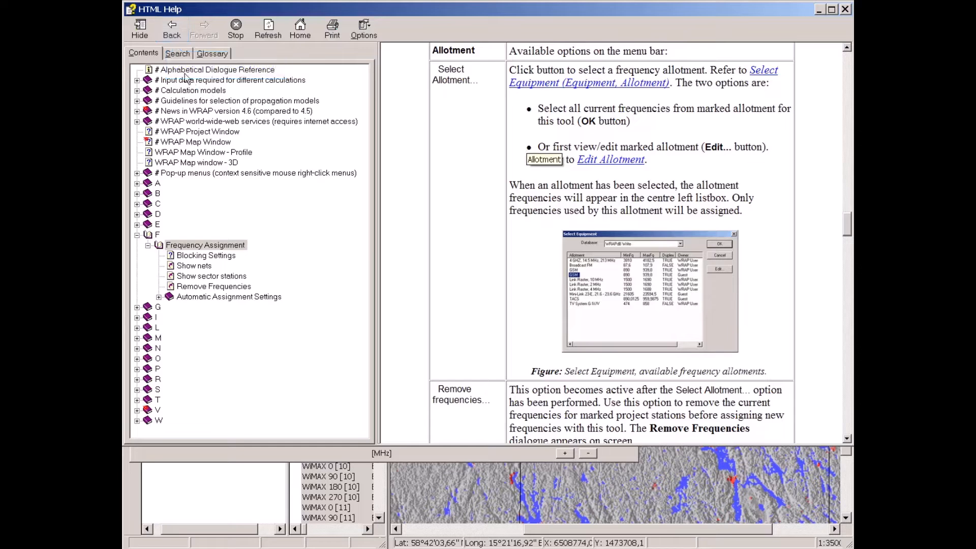
click(172, 30)
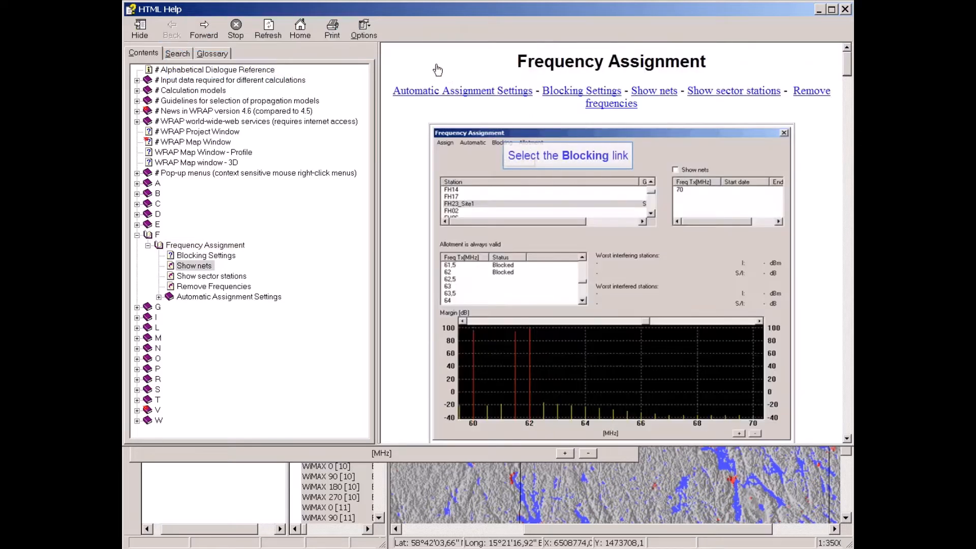
click(503, 145)
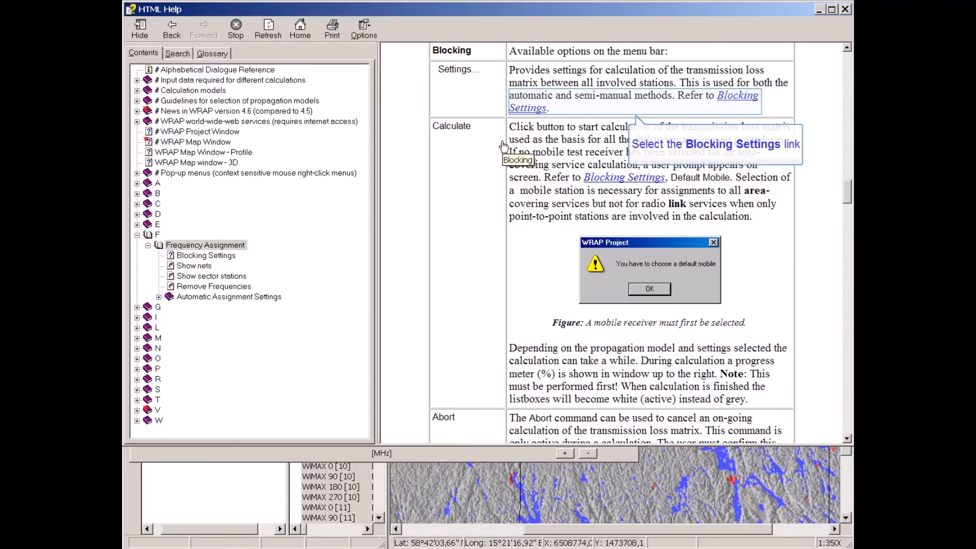
click(737, 102)
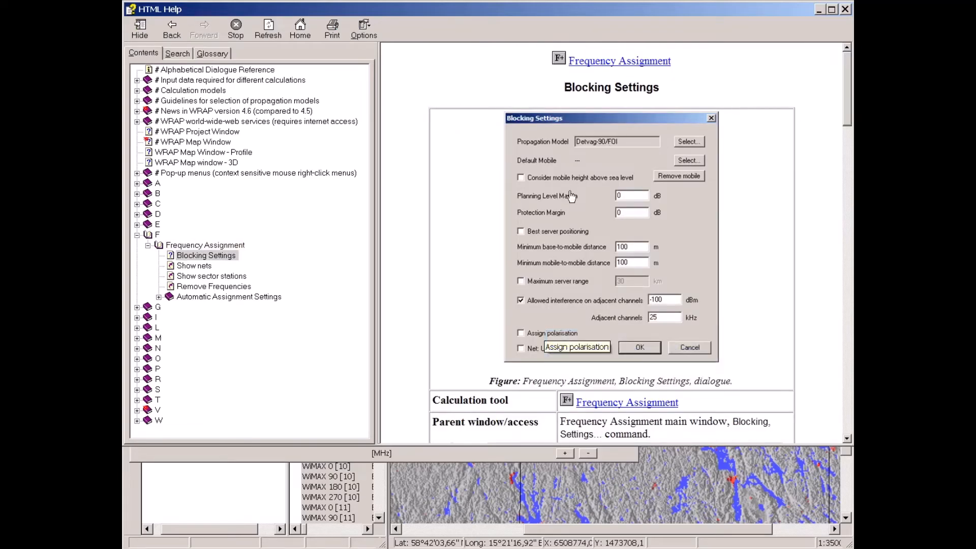
Read the help entry on the Assign polarisation setting and close the help.
click(547, 334)
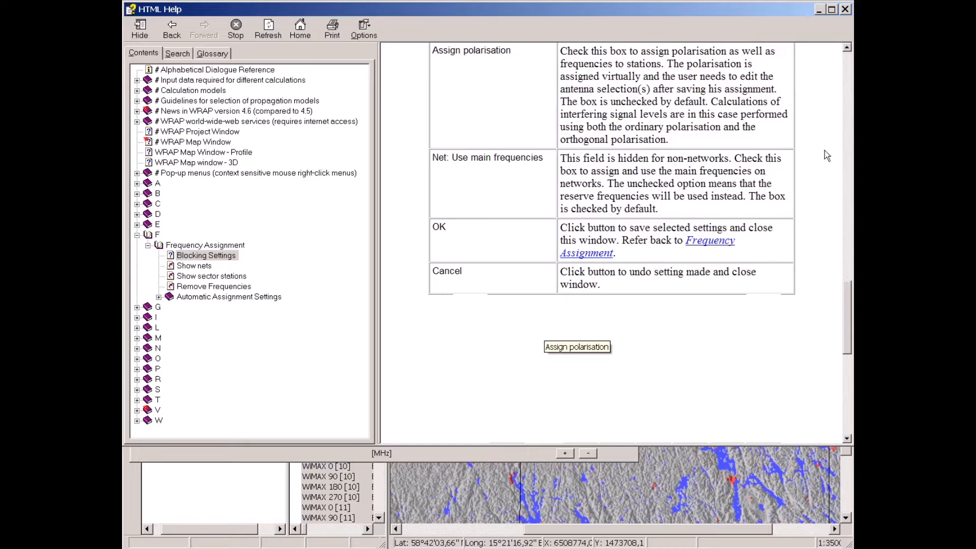
click(844, 9)
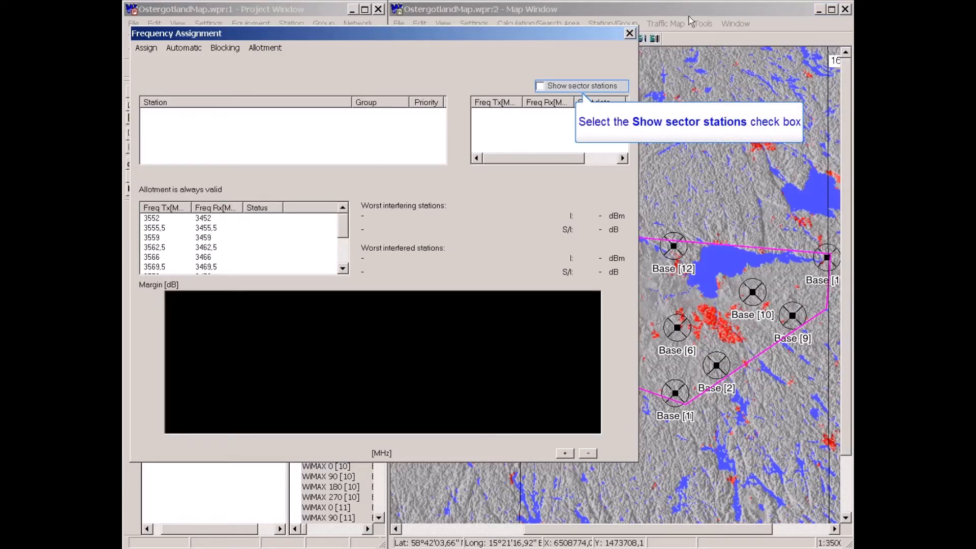
Show the sector stations and examine the worst interference for sector WiMAX 270 [1] on transmit frequency 3559 MHz.
click(539, 86)
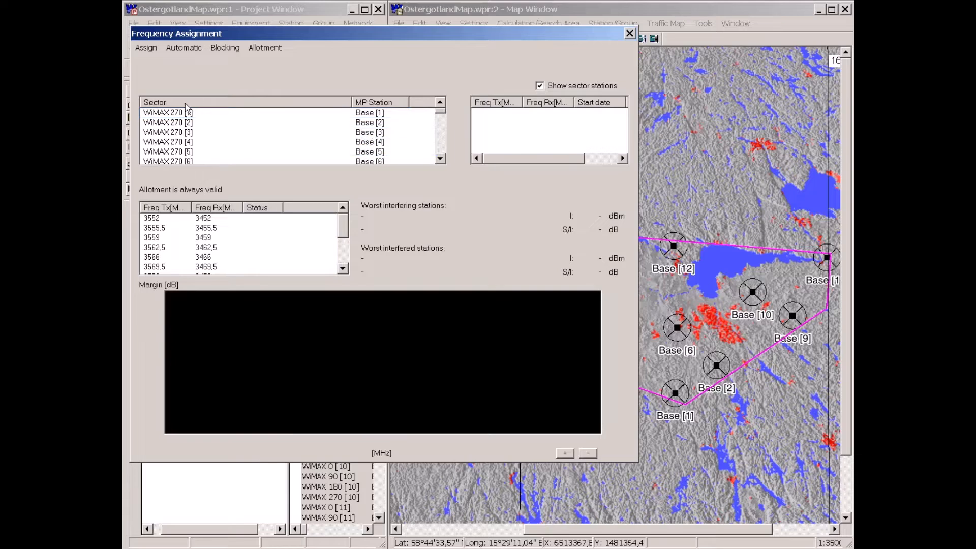
click(172, 117)
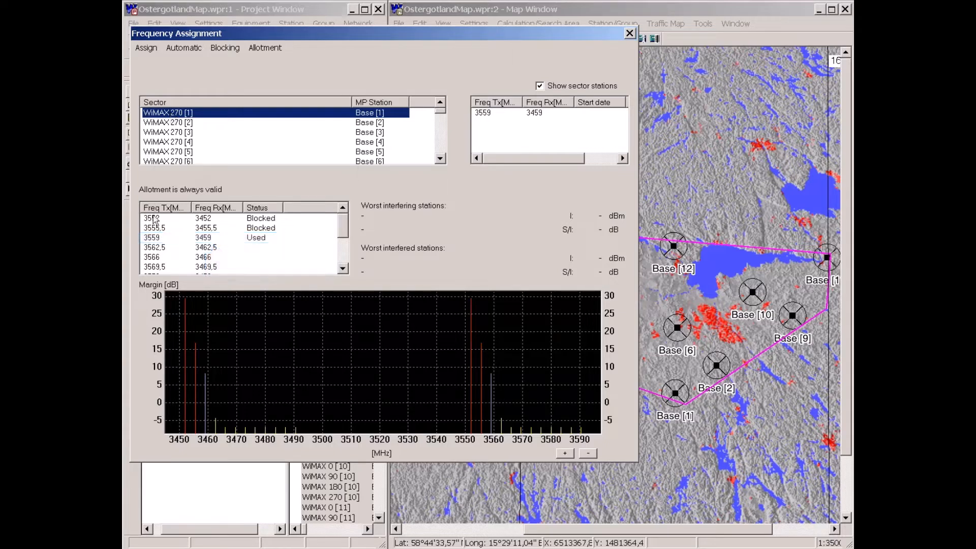
click(154, 239)
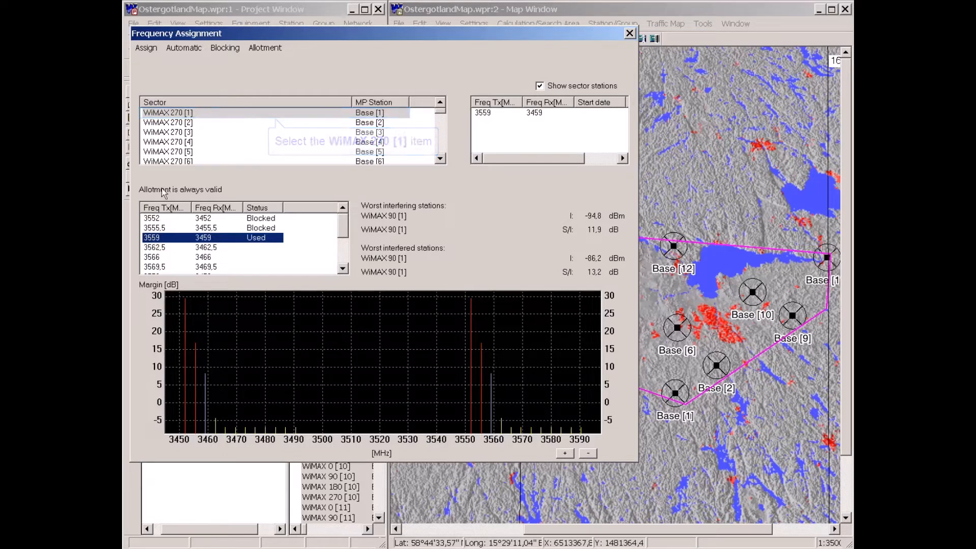
click(164, 113)
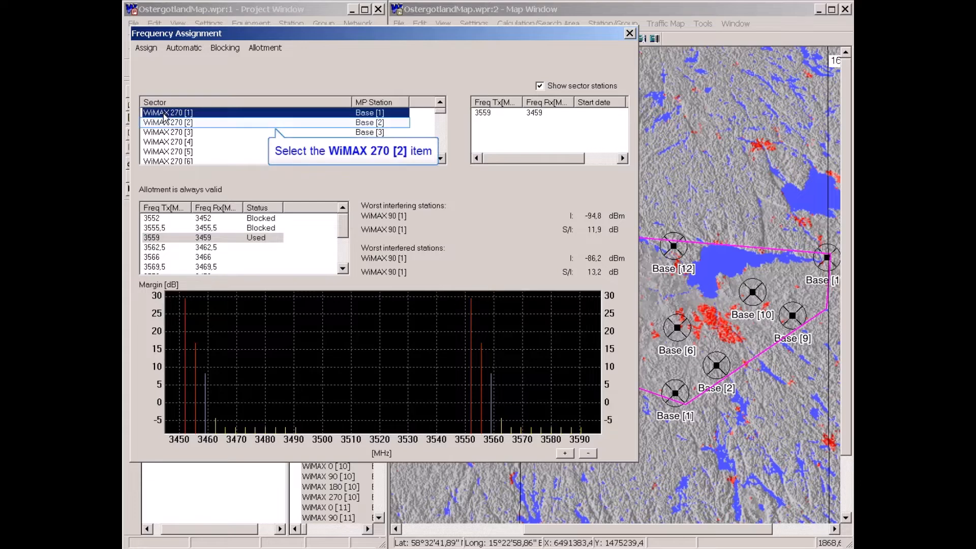
Delete all assigned frequencies from the stations, starting from the 3559 MHz entry of sector WiMAX 270 [2].
click(165, 123)
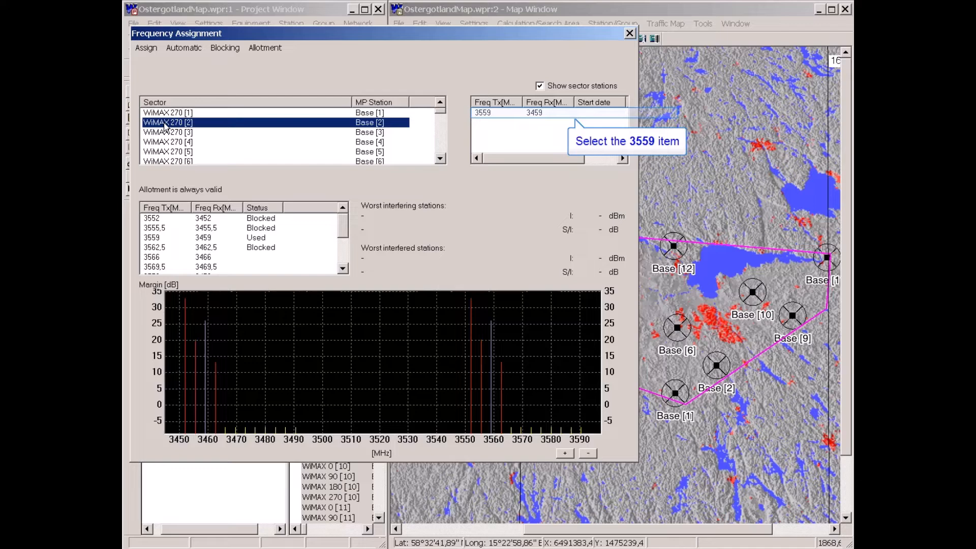
click(482, 114)
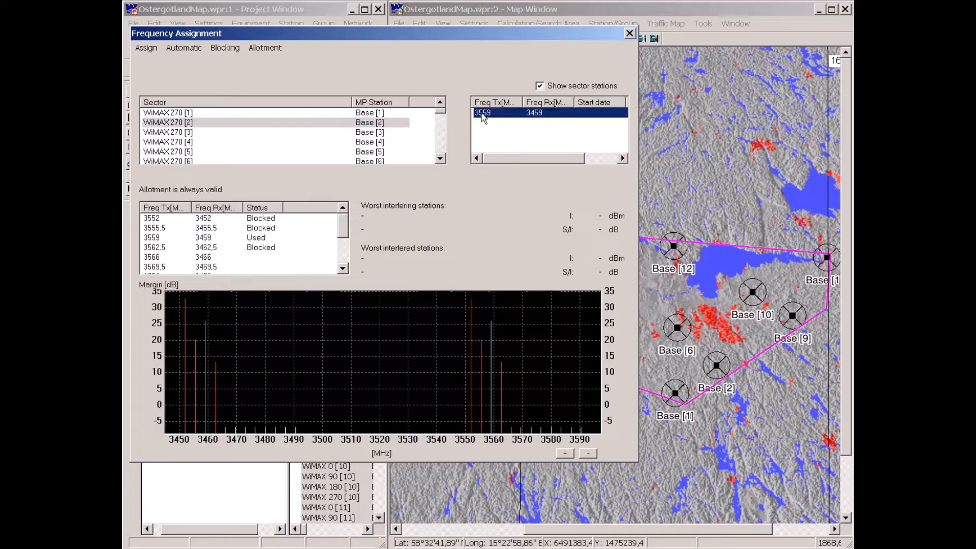
right_click(482, 115)
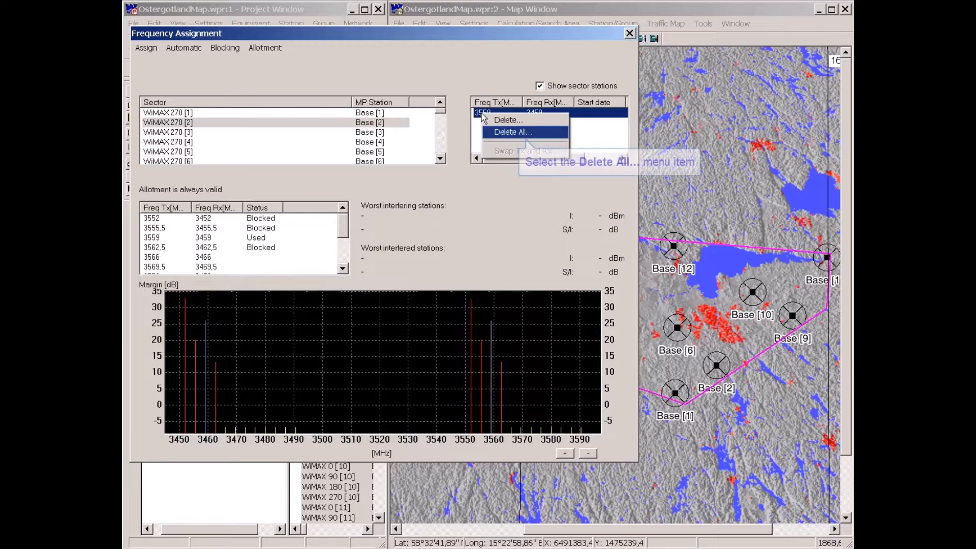
click(506, 133)
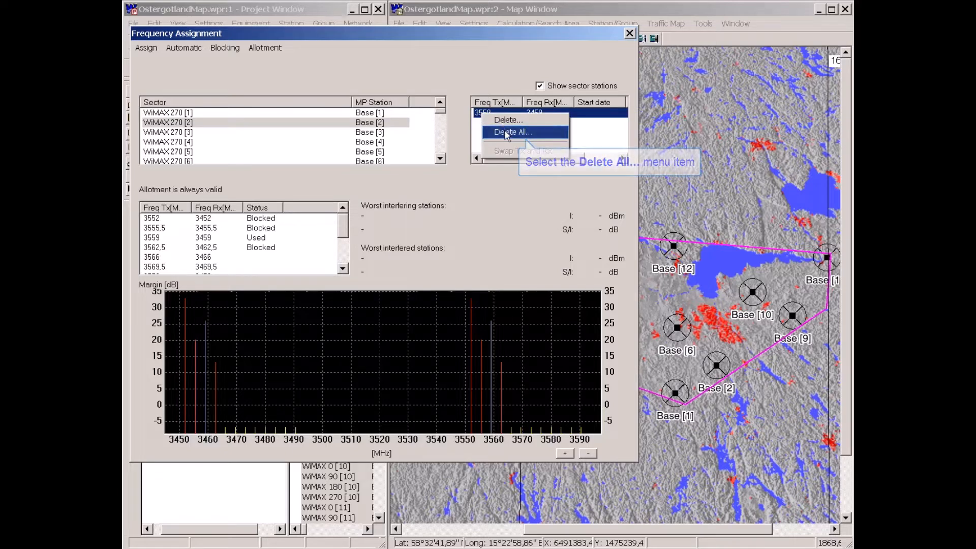
click(401, 264)
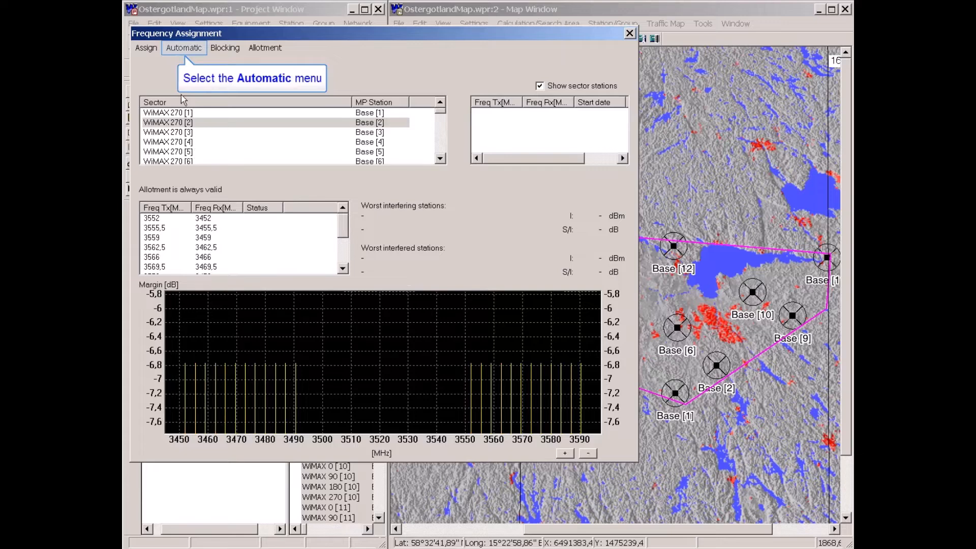
Run the automatic frequency assignment for the sector stations without polarisation assignment.
click(184, 47)
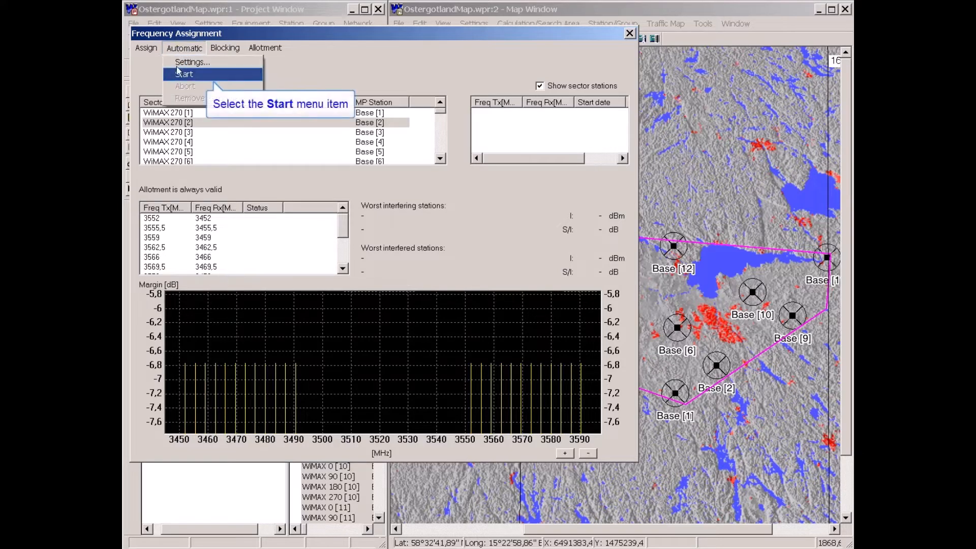
click(180, 73)
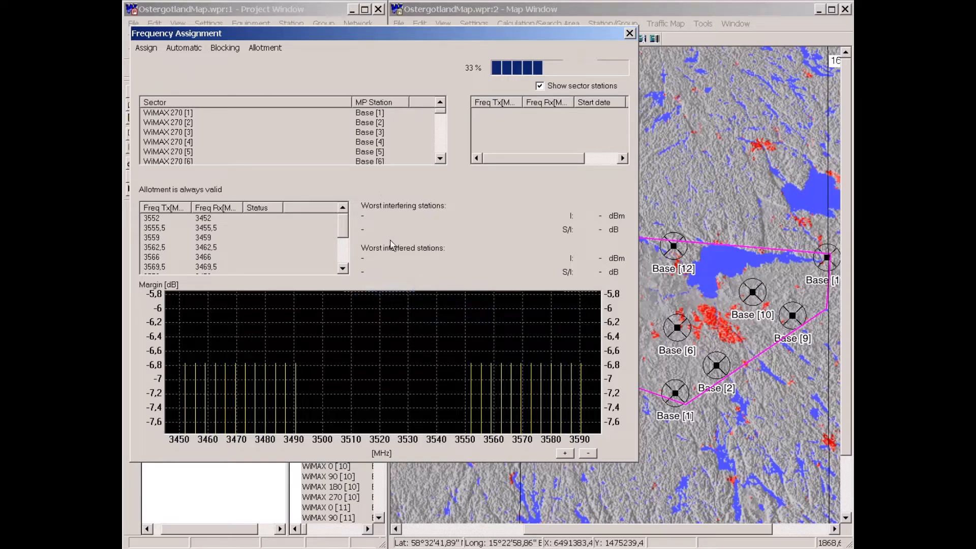
click(396, 292)
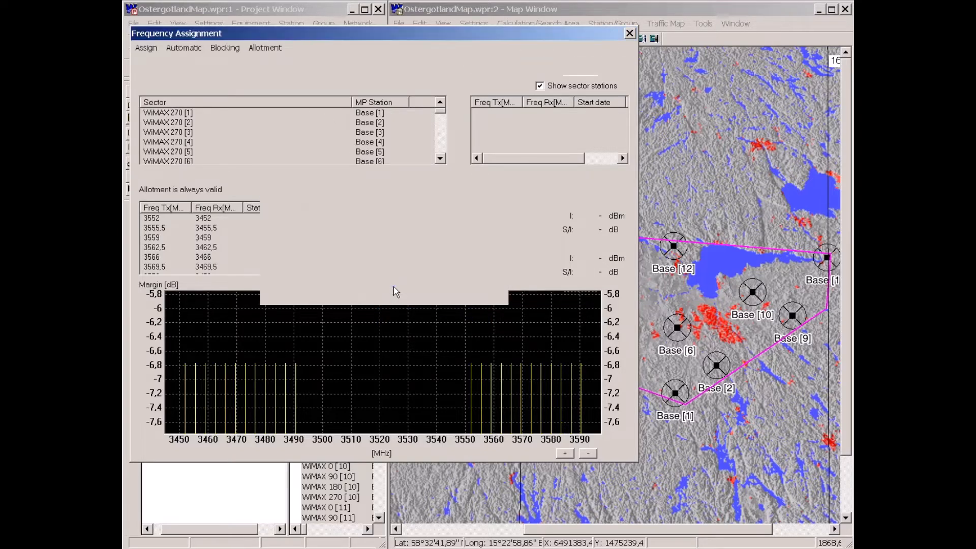
Manually assign the 3587/3487 MHz frequency pair to sector WiMAX 0 [1] of Base [1].
click(441, 128)
drag(442, 130, 442, 128)
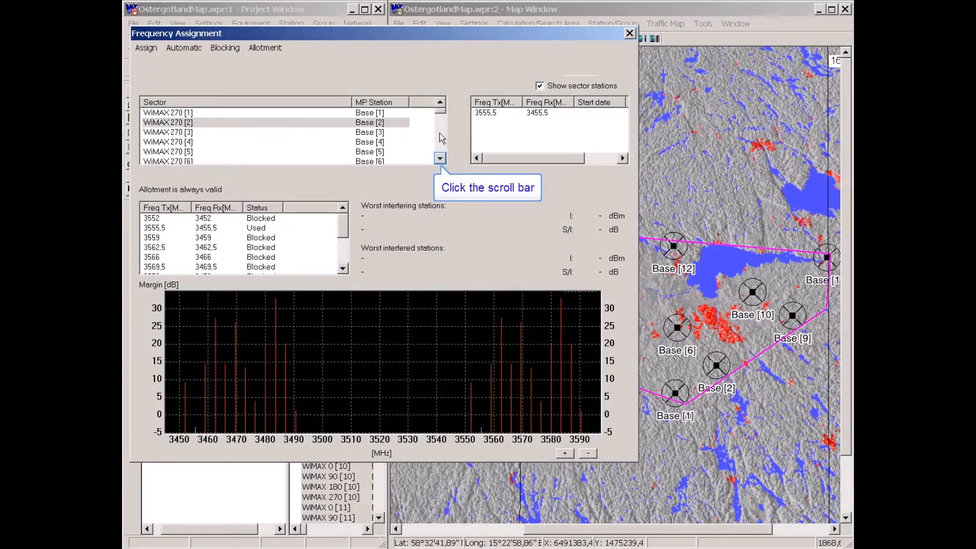
click(441, 160)
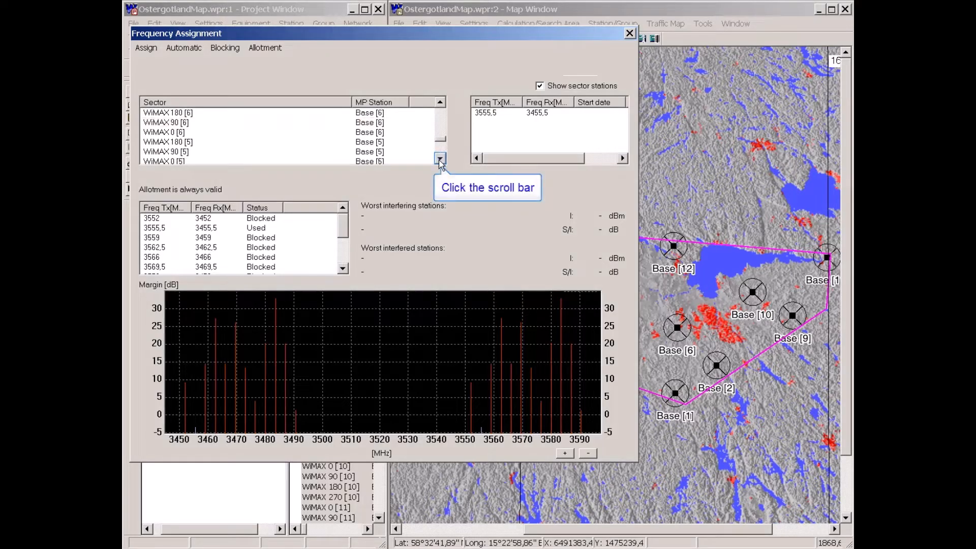
click(440, 159)
click(440, 159)
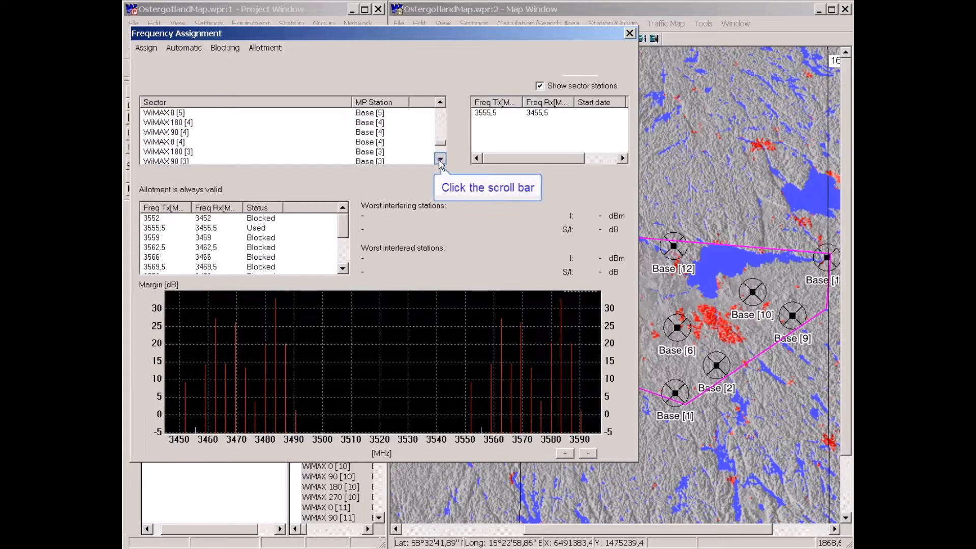
click(440, 159)
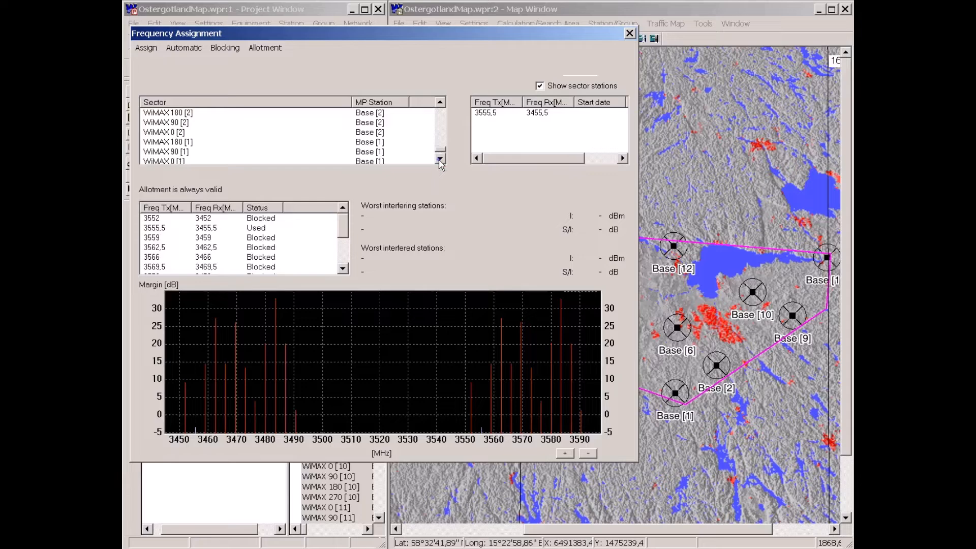
click(157, 153)
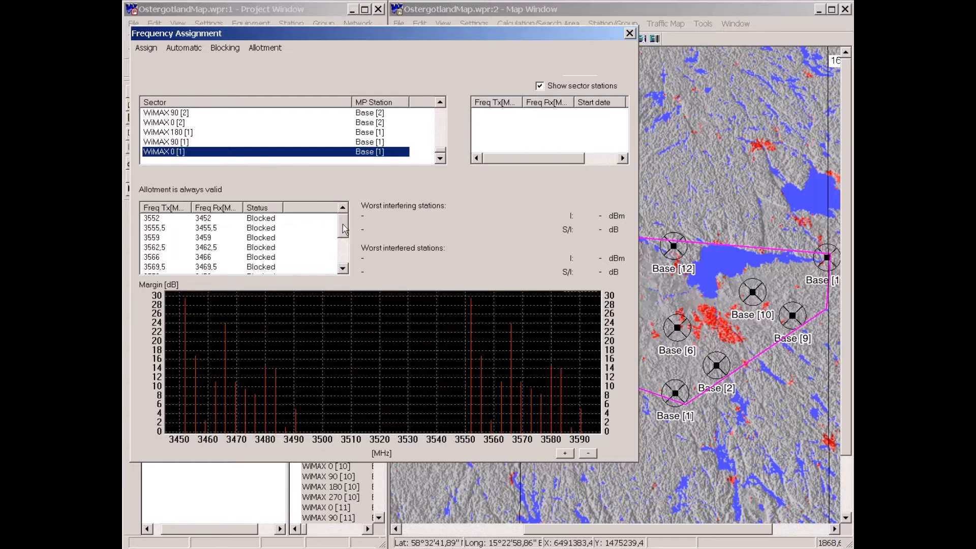
drag(342, 231, 343, 266)
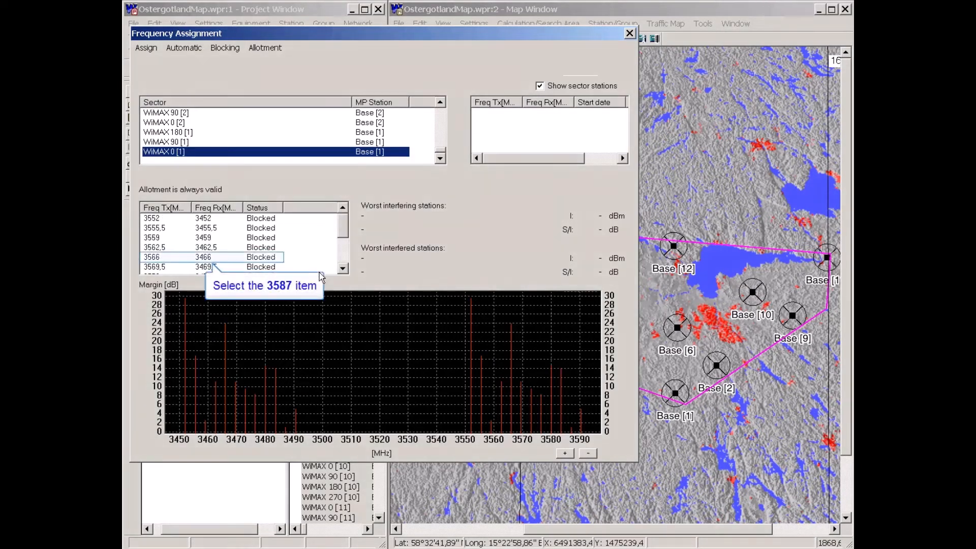
click(152, 257)
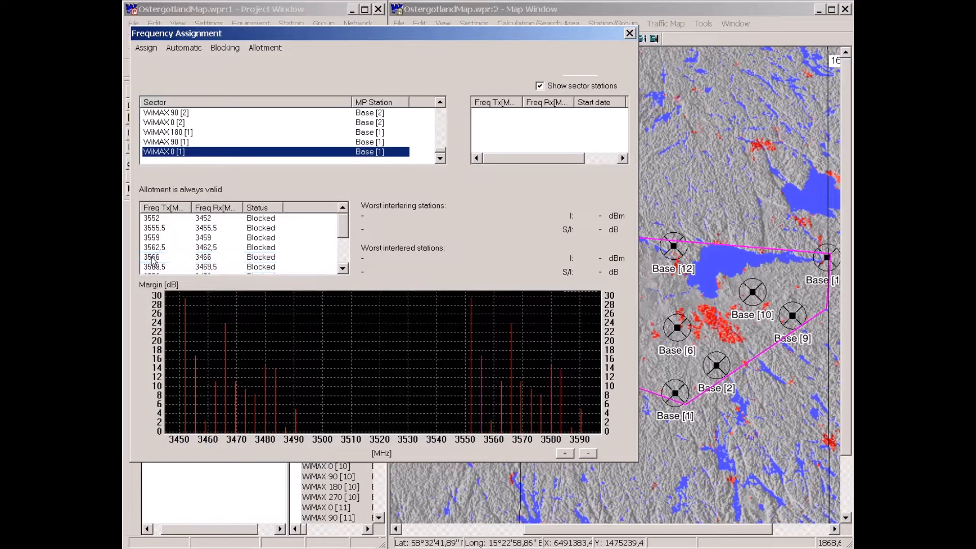
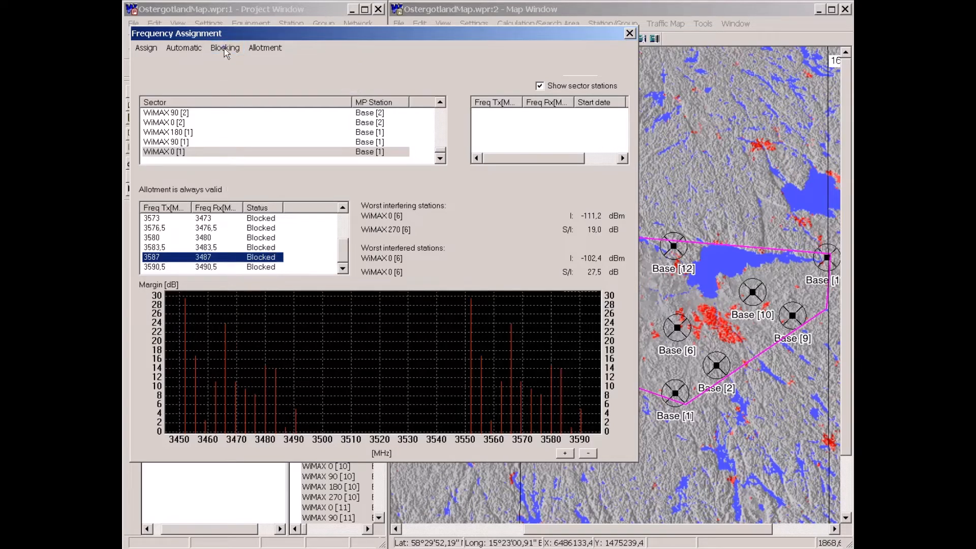
Enable polarisation assignment in the blocking settings and recalculate the blocking.
click(225, 48)
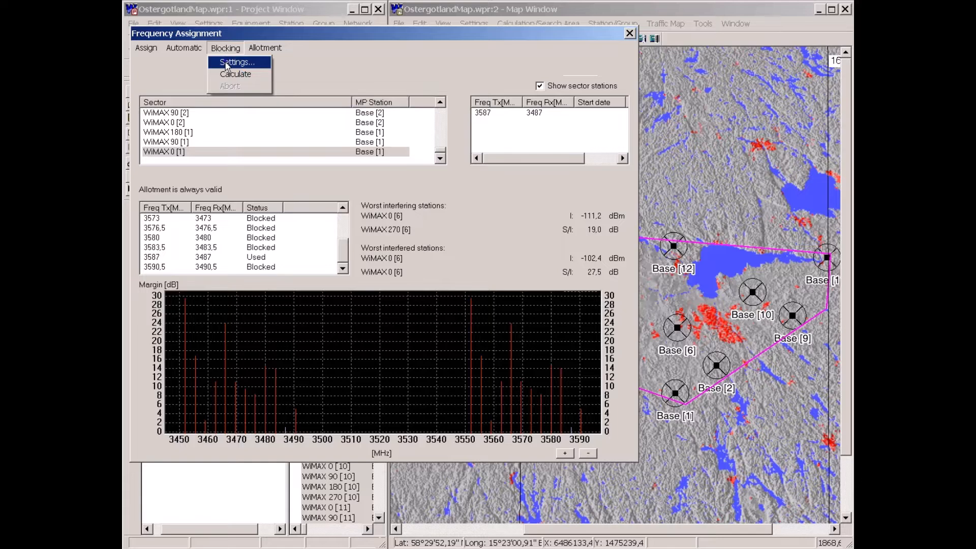
click(226, 63)
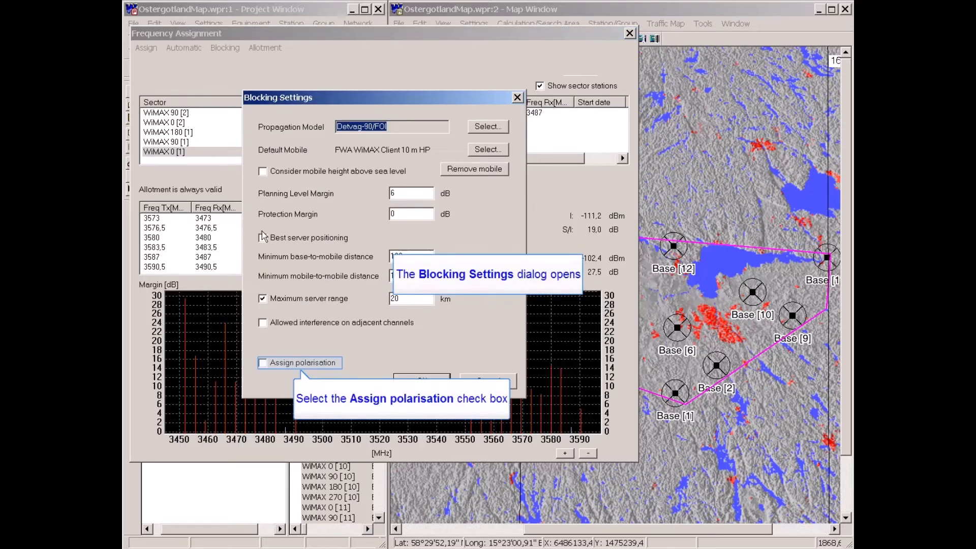
click(263, 363)
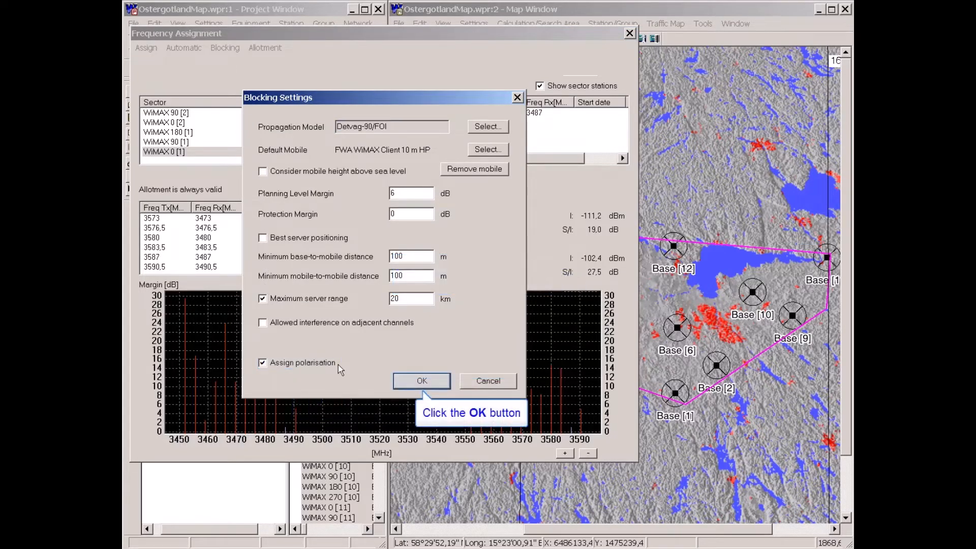
click(422, 381)
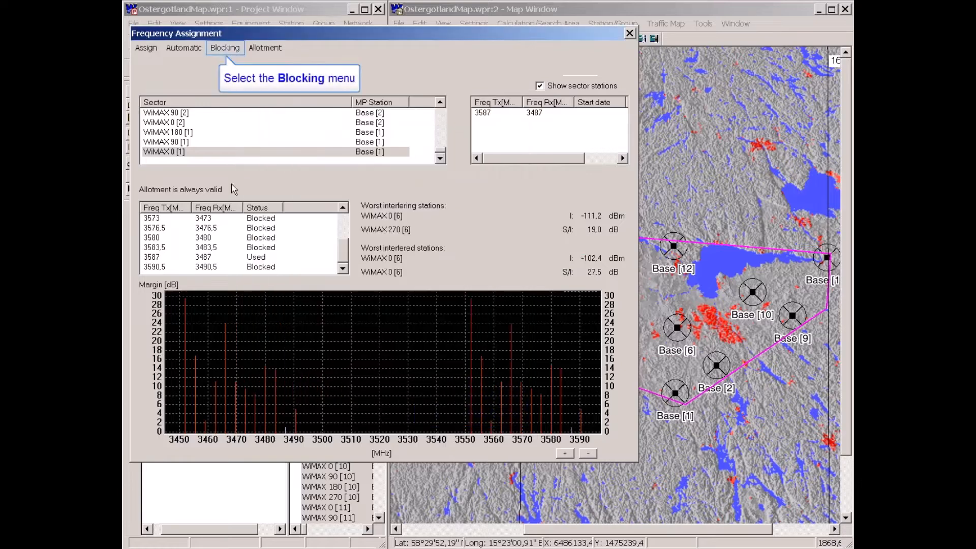
click(222, 47)
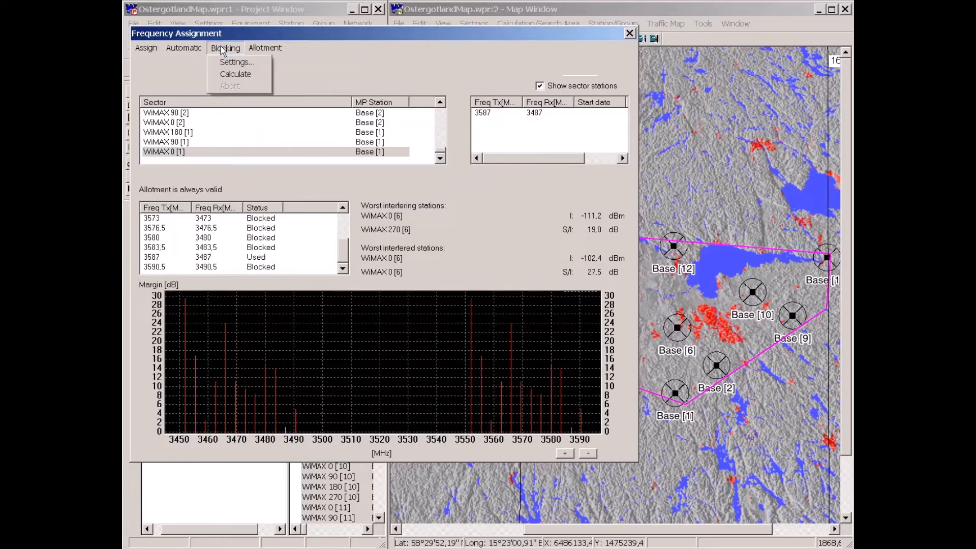
click(232, 75)
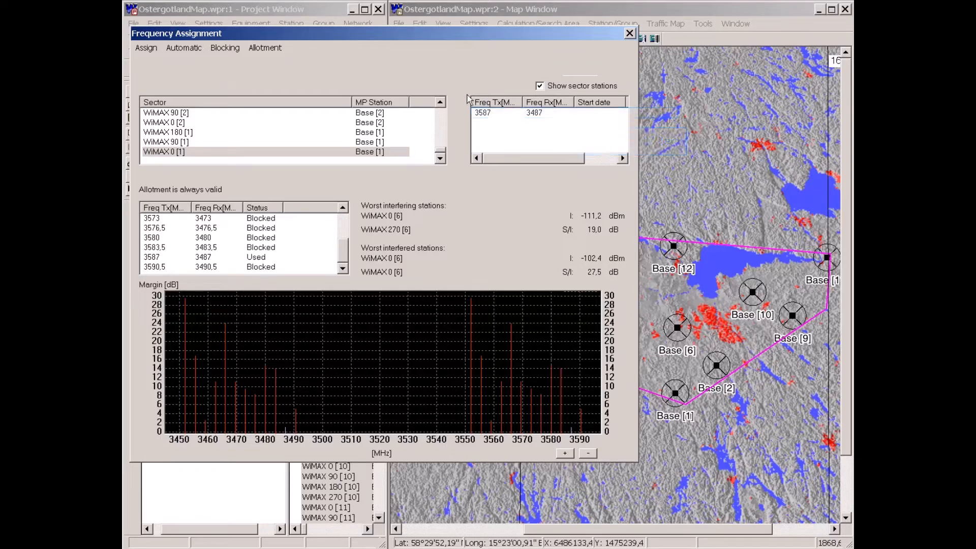
Delete all assigned frequencies again, starting from the 3587 MHz entry of sector WiMAX 0 [1].
click(485, 115)
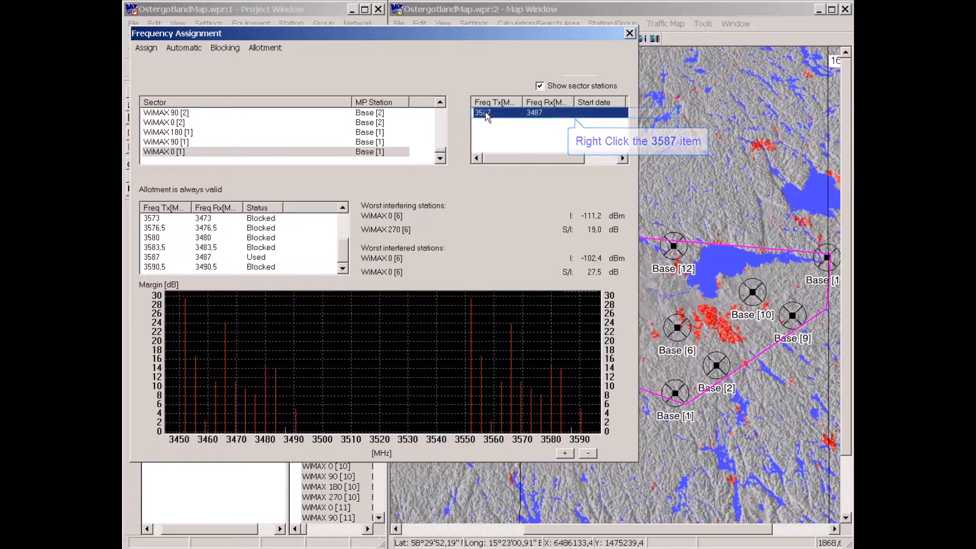
right_click(486, 116)
click(508, 131)
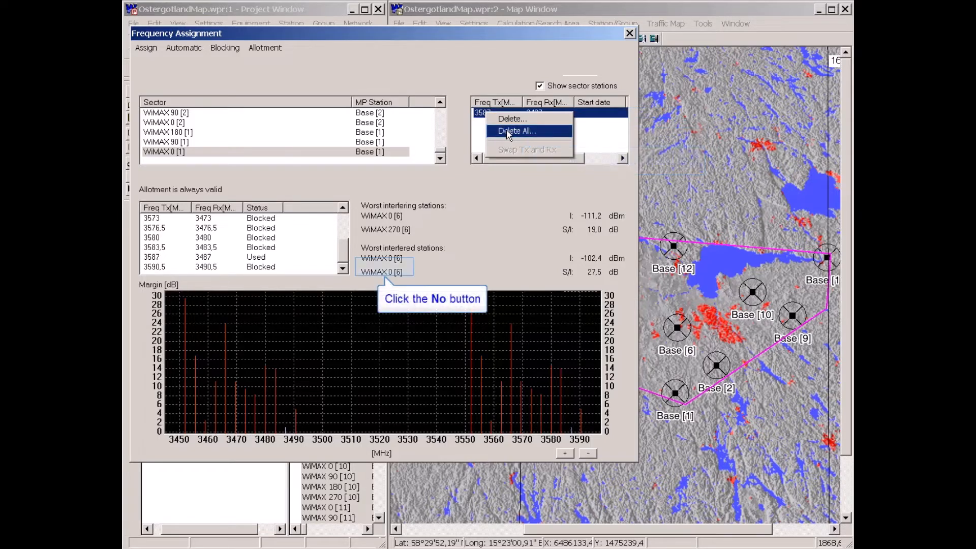
click(385, 266)
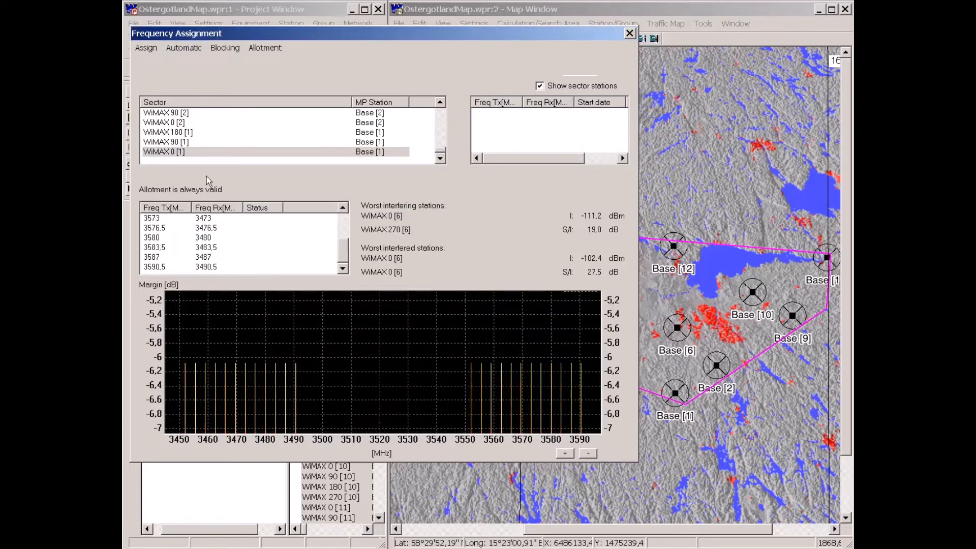
Rerun the automatic frequency assignment and review the frequencies assigned to sectors WiMAX 0 [1] and WiMAX 90 [1].
click(184, 48)
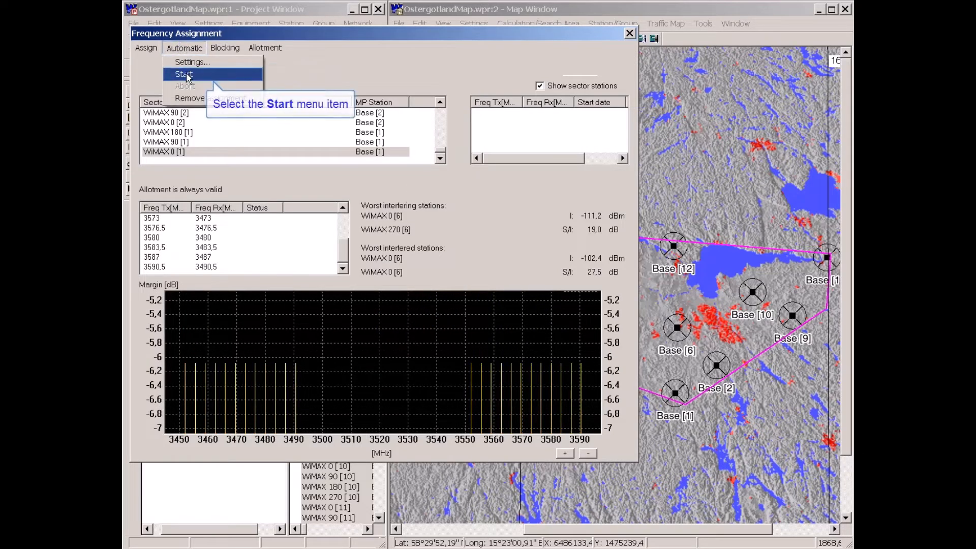
click(184, 75)
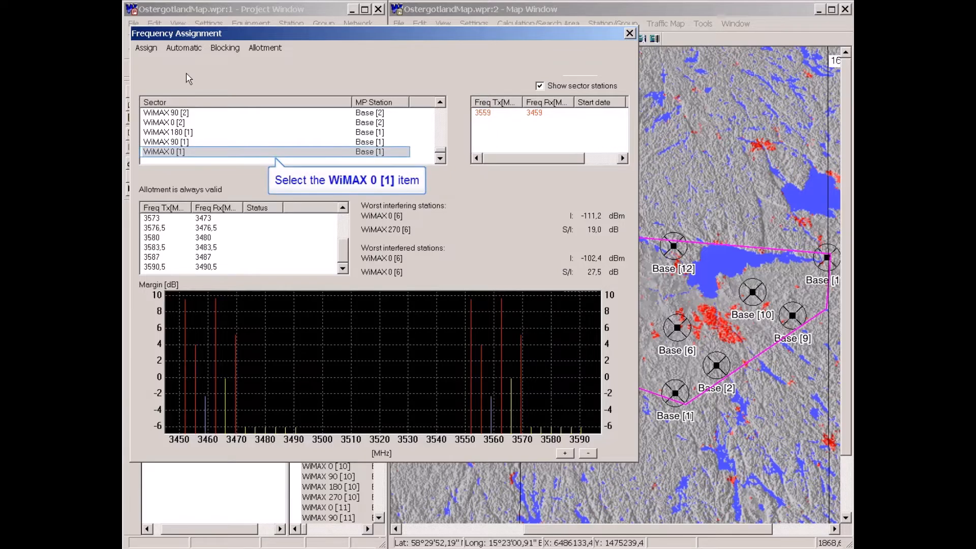
click(157, 152)
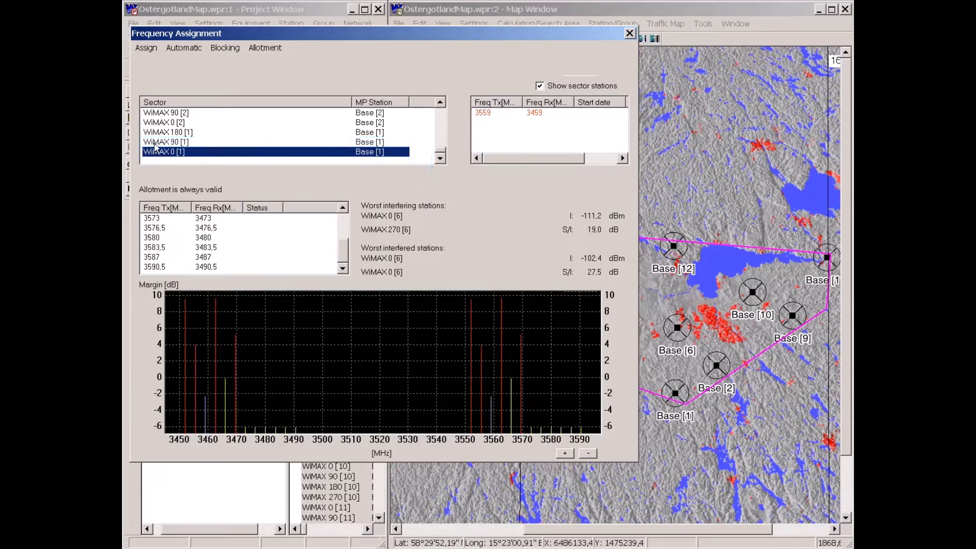
click(155, 142)
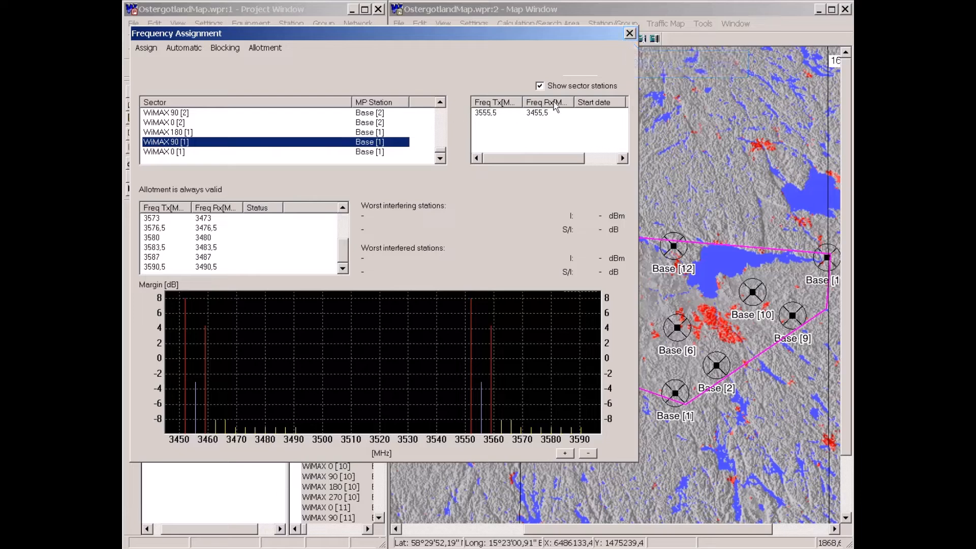
Close the frequency assignment with the assignments saved, and decline the polarisation change for every sector that raises the question.
click(631, 34)
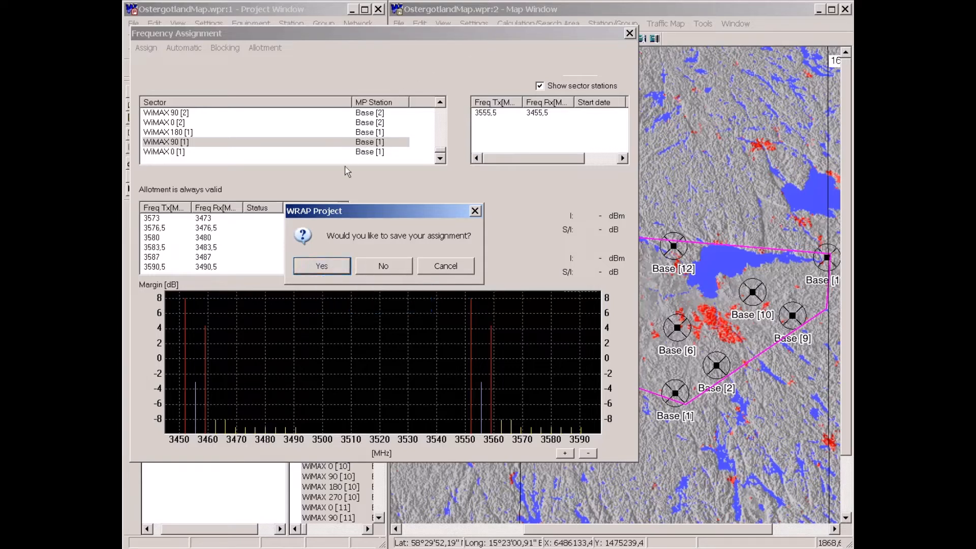
click(326, 268)
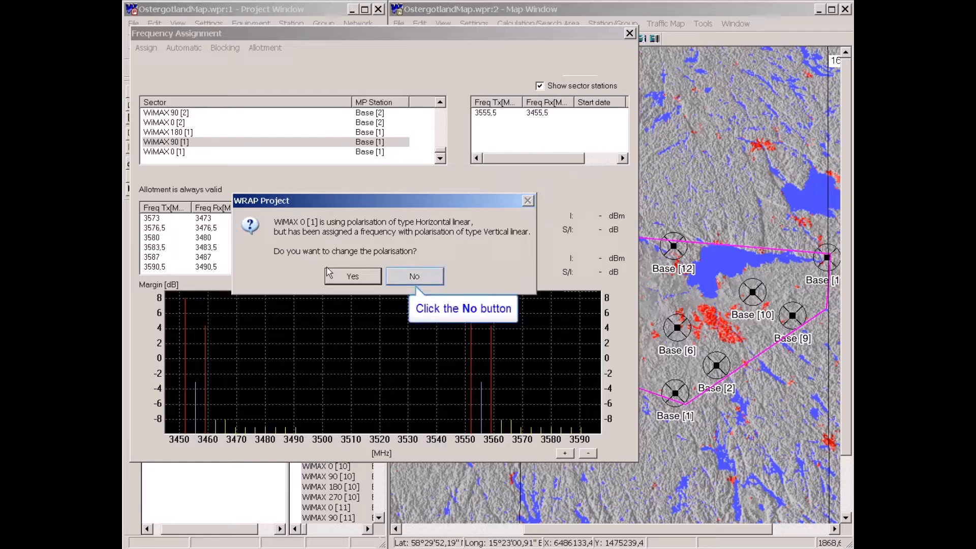
click(415, 279)
click(415, 278)
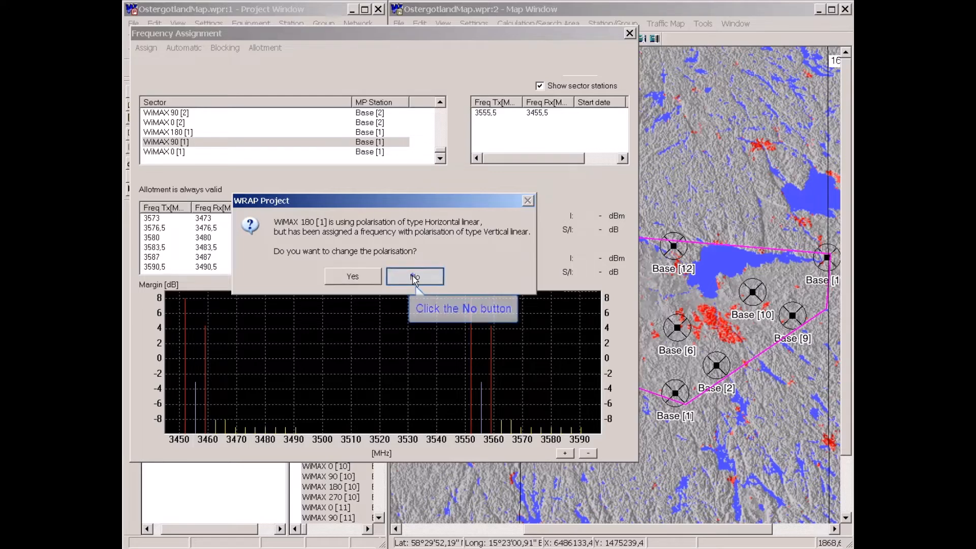
click(415, 278)
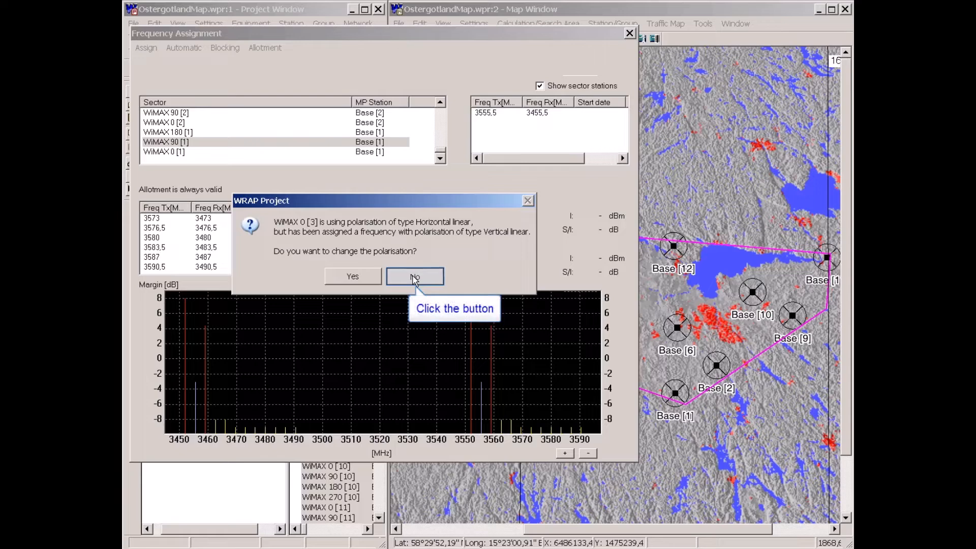
click(415, 279)
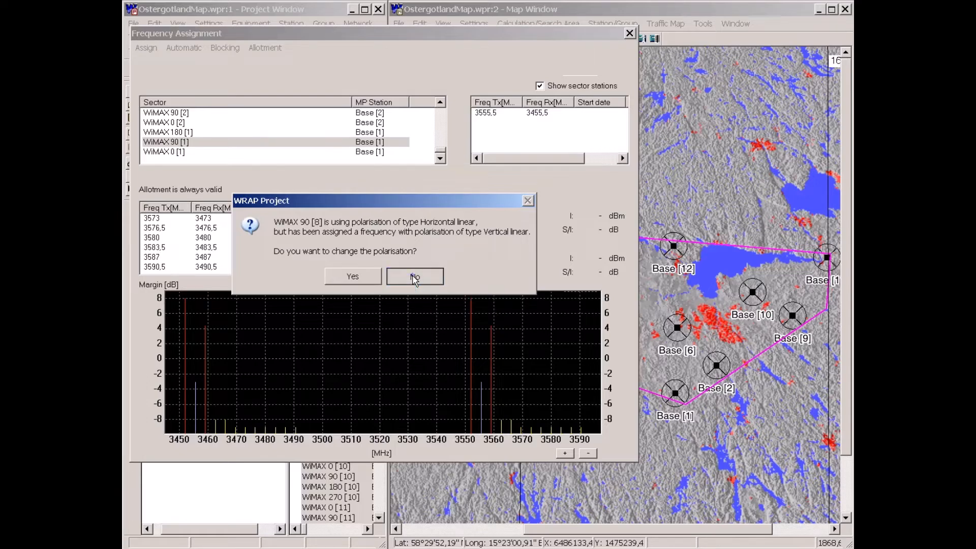
click(415, 278)
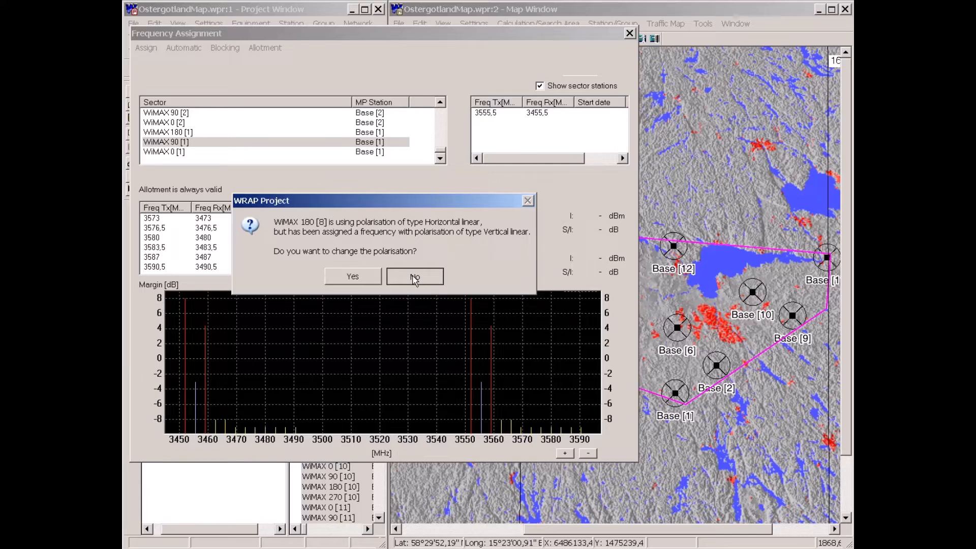
click(414, 279)
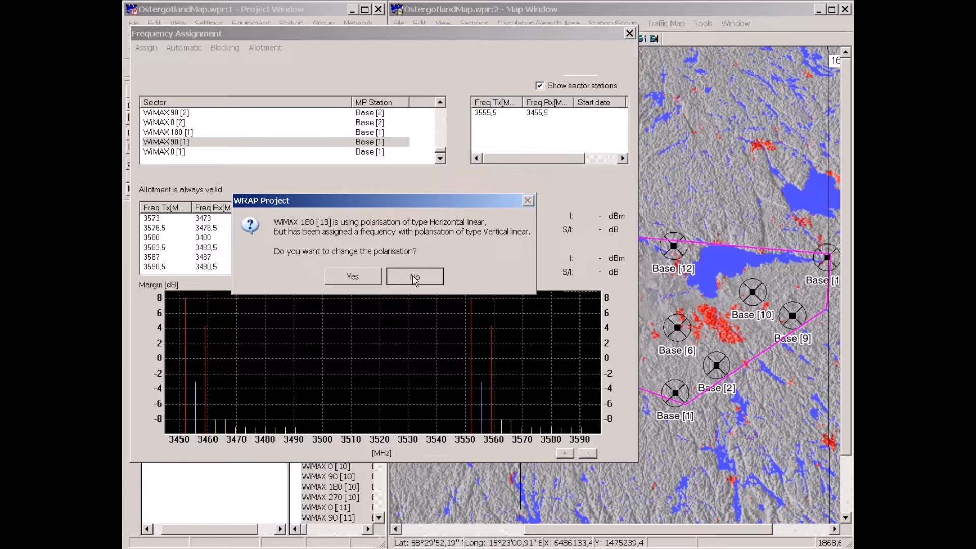
click(415, 277)
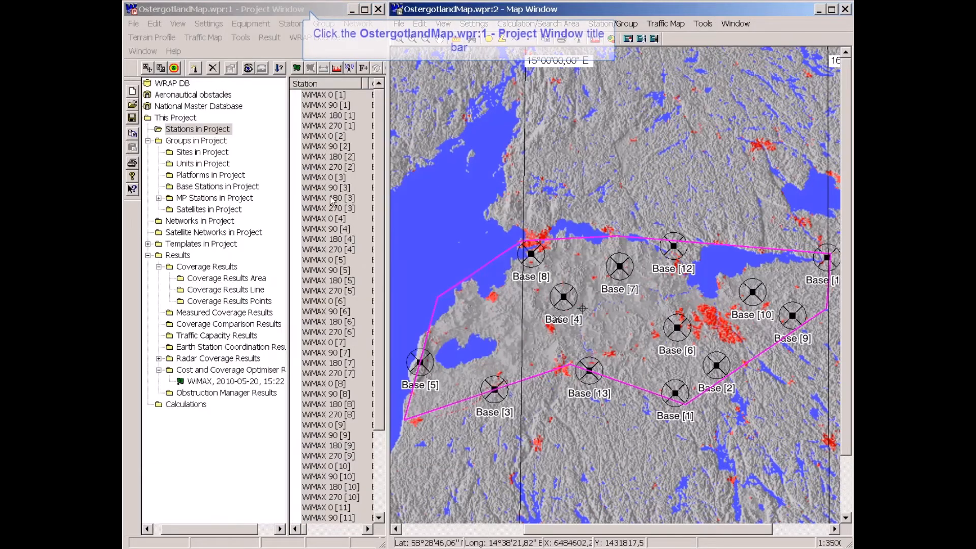
click(311, 12)
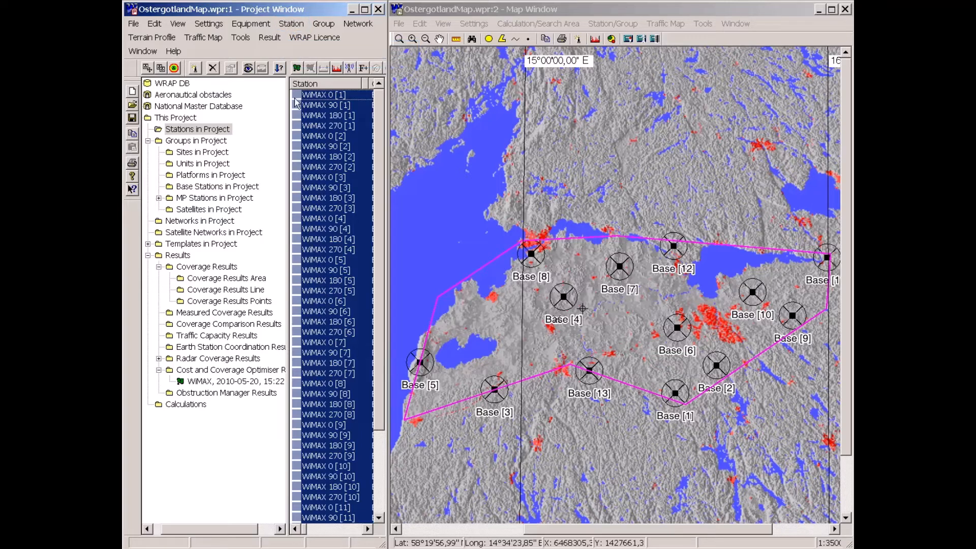
click(293, 24)
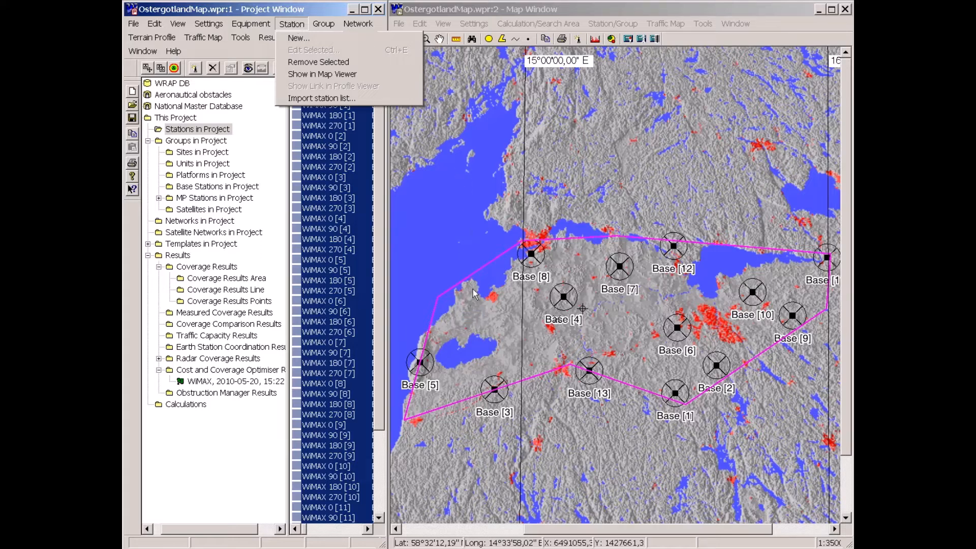
click(474, 320)
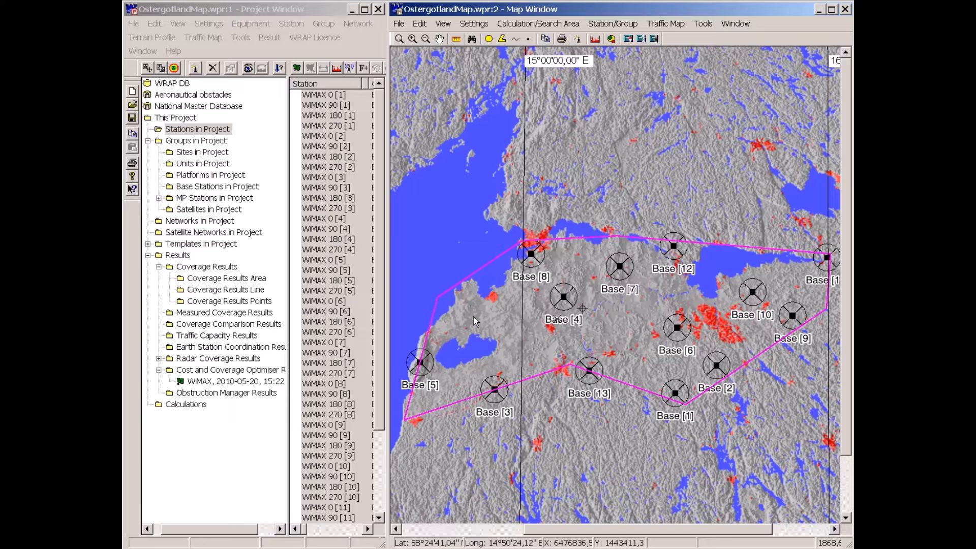
Create a station named CPE 1 on the map between Base [5] and Base [8] from the WRAP DB template WiMAX Client 10 m HP.
right_click(456, 322)
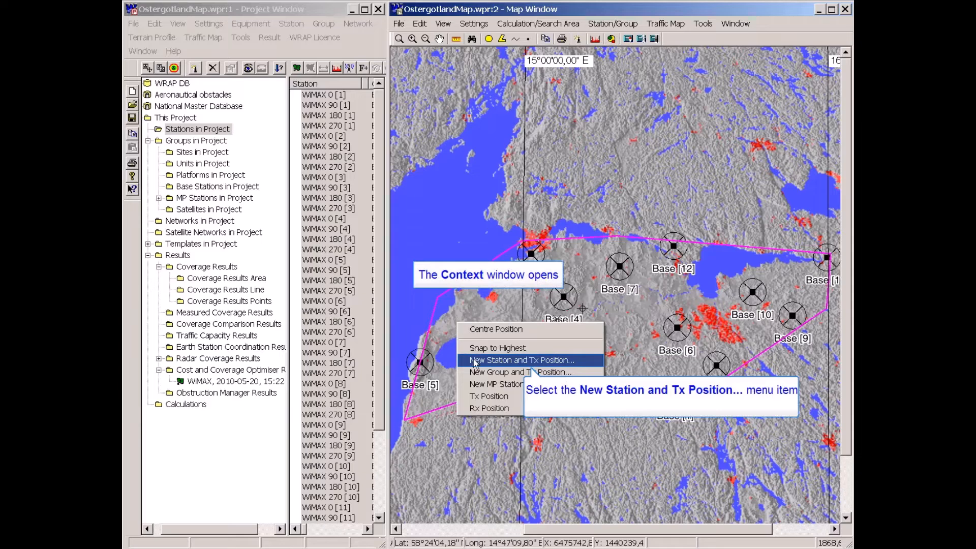
click(474, 364)
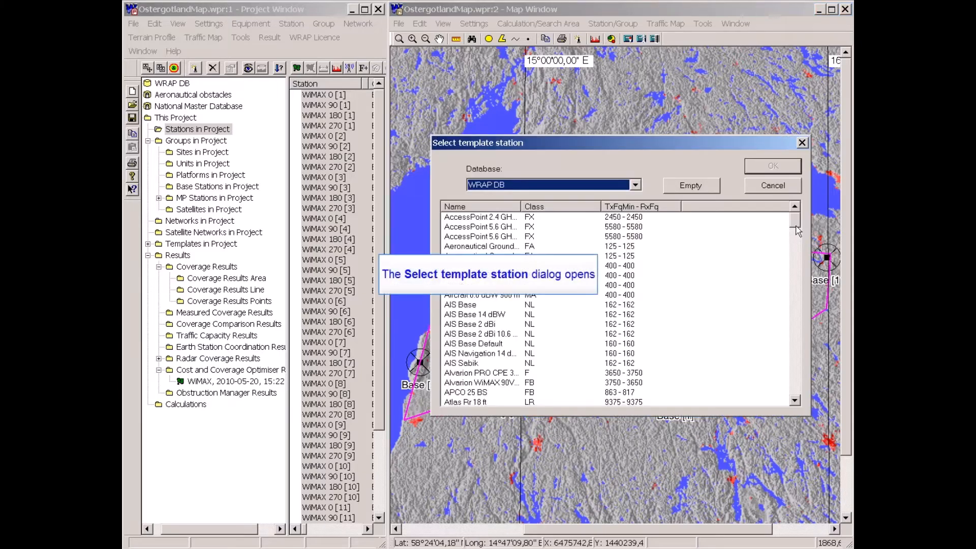
drag(797, 230, 813, 331)
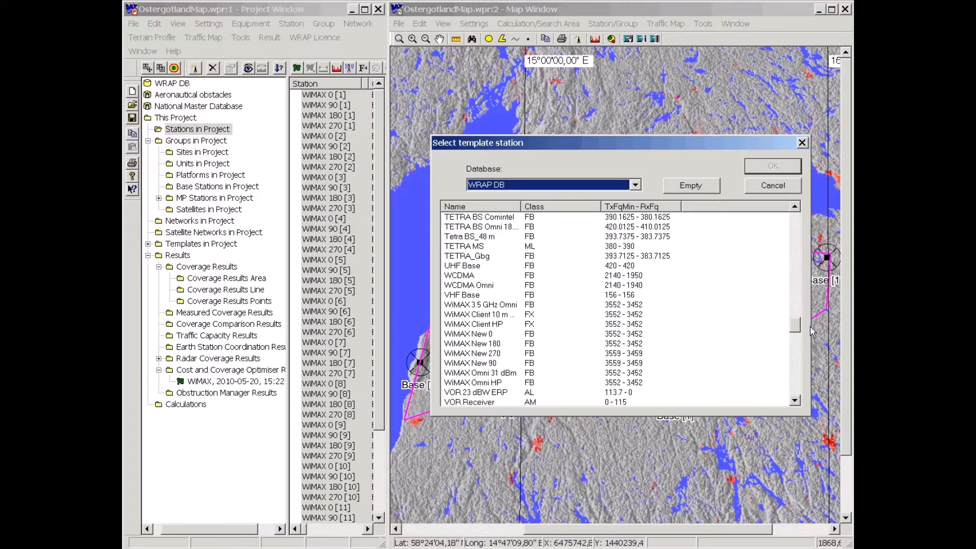
click(486, 324)
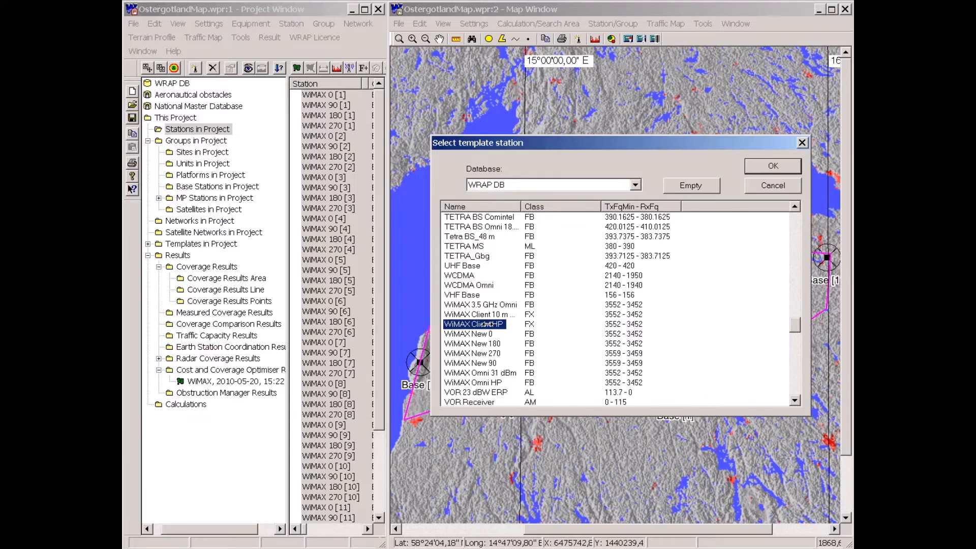
drag(522, 206, 559, 206)
click(482, 315)
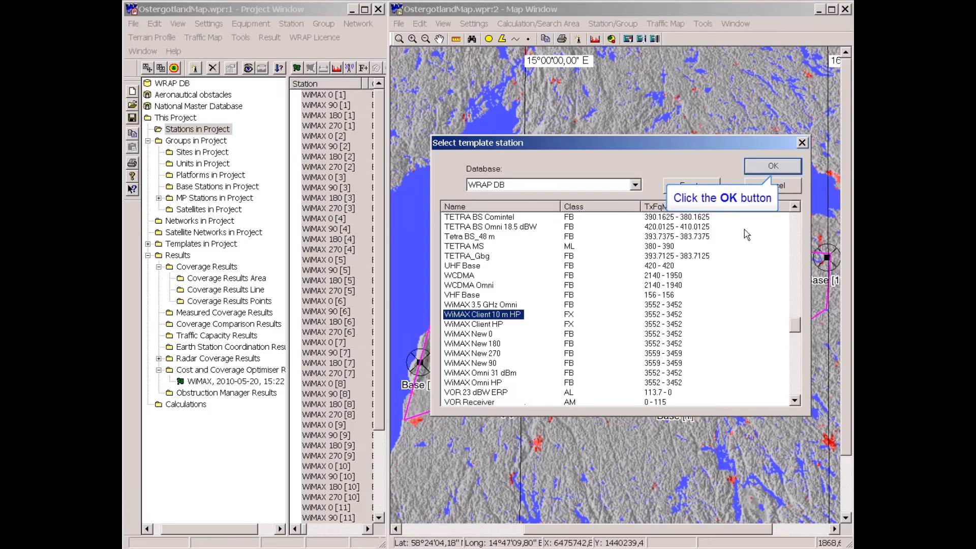
click(765, 168)
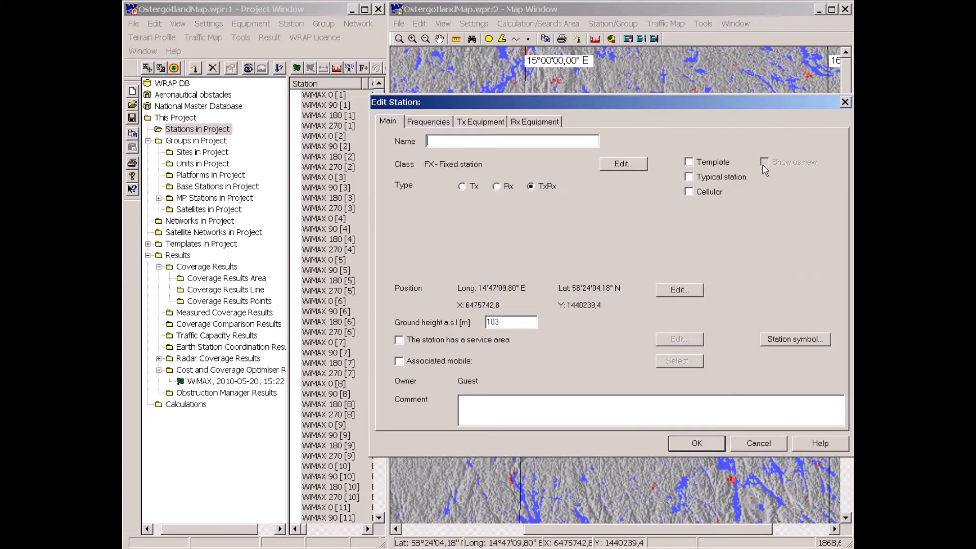
text(CPE 1)
Review CPE 1's frequencies and its transmit antenna's horizontal and vertical diagrams without editing them, and save the station.
click(446, 123)
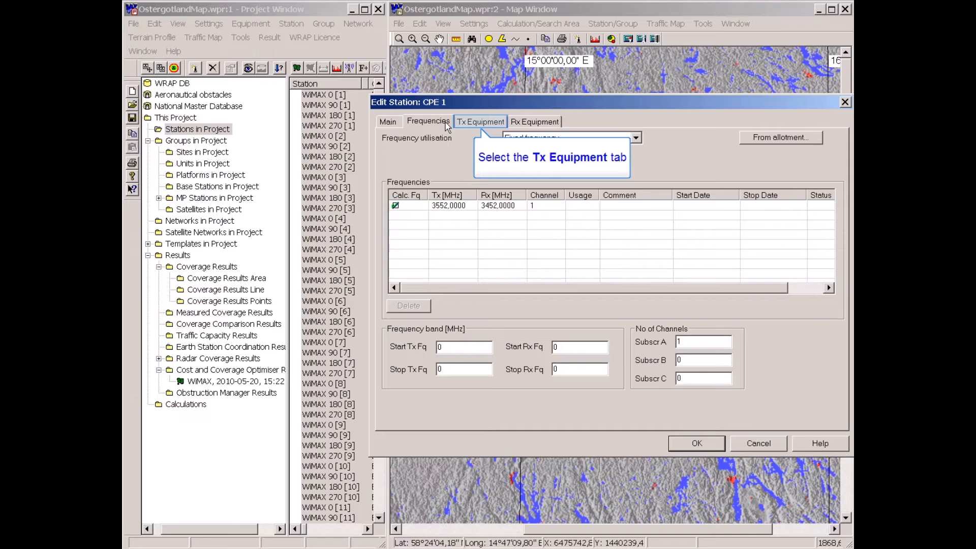
click(484, 124)
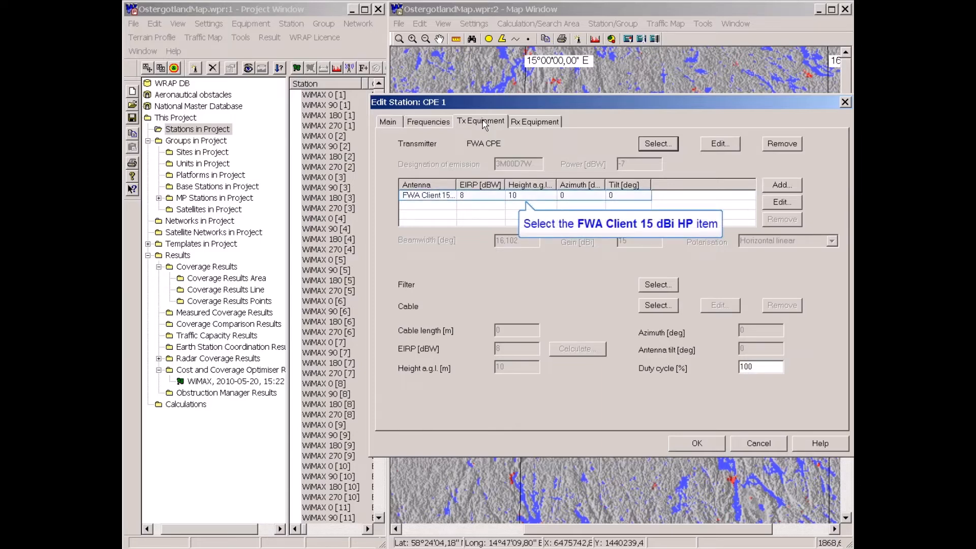
click(444, 200)
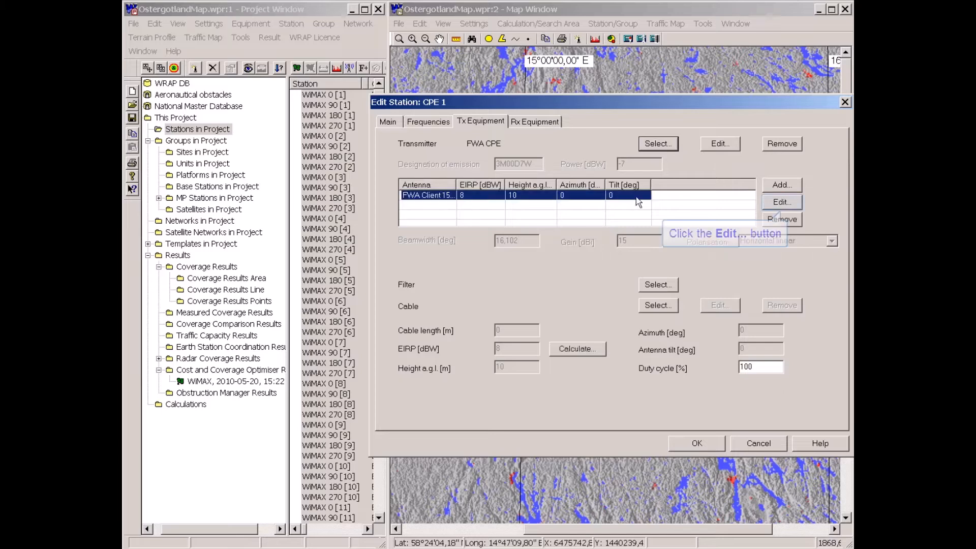
click(780, 203)
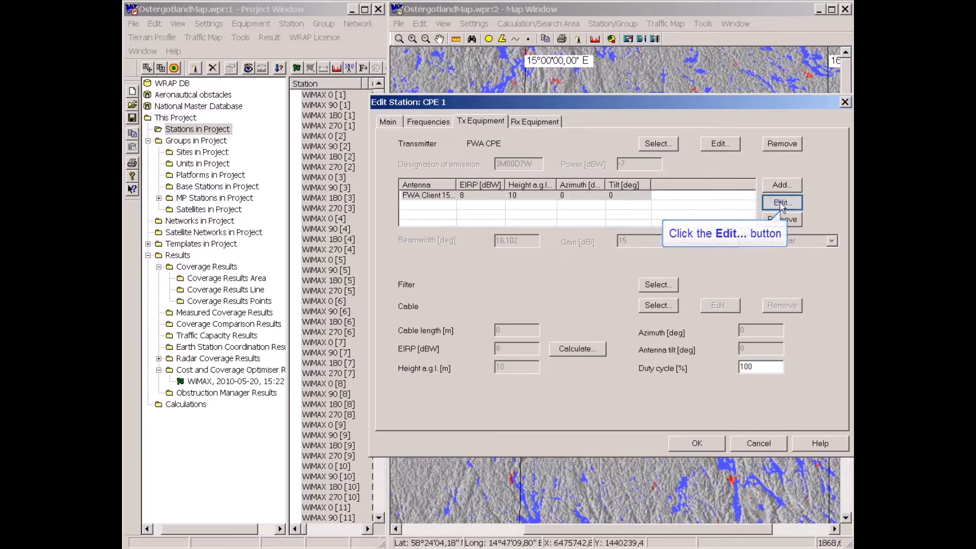
click(489, 144)
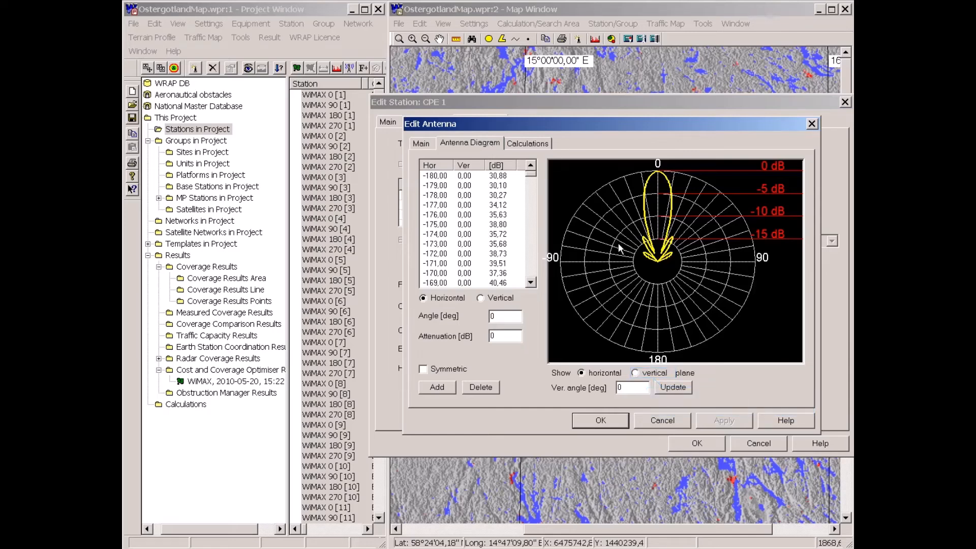
click(635, 373)
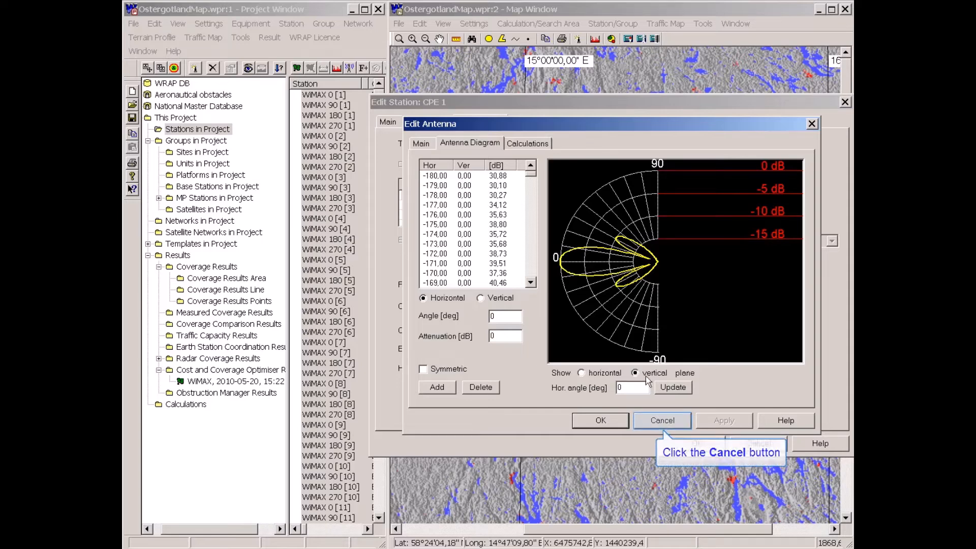
click(656, 422)
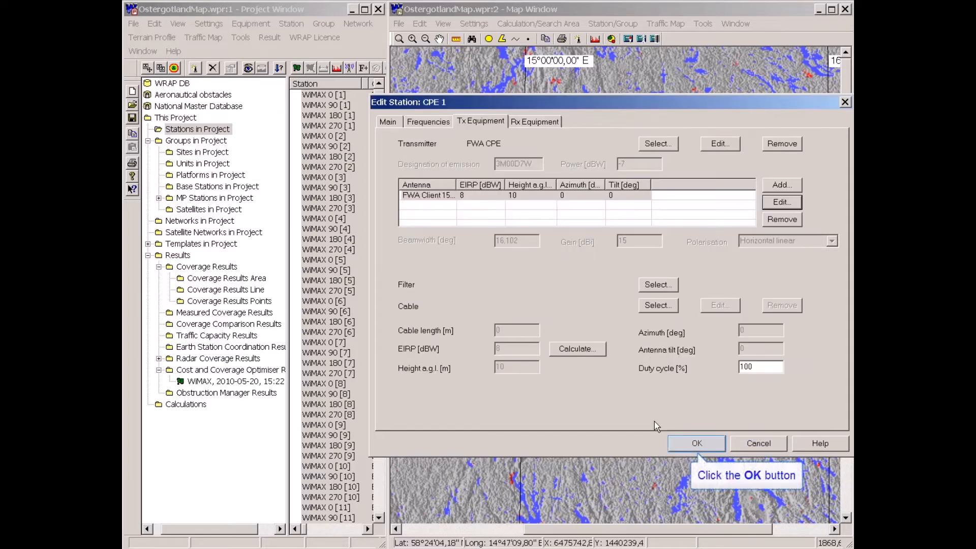
click(696, 443)
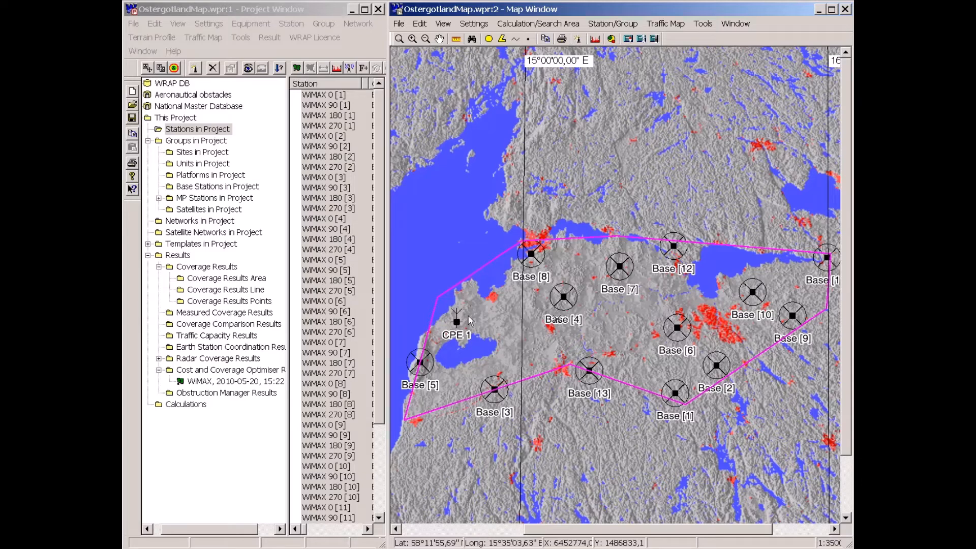
Place fourteen copies of the CPE 1 station at scattered positions among the base stations across the magenta planning area.
drag(456, 322, 489, 310)
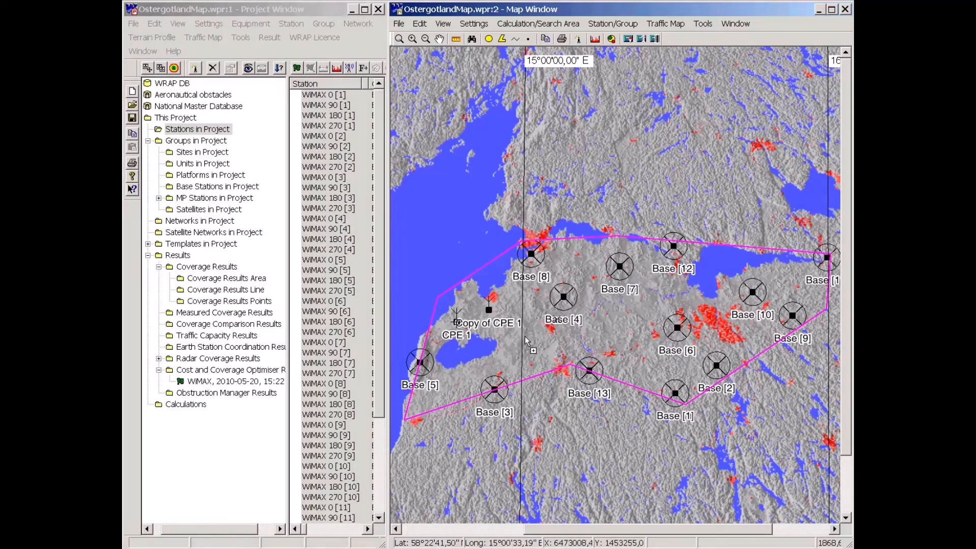
drag(527, 340, 527, 340)
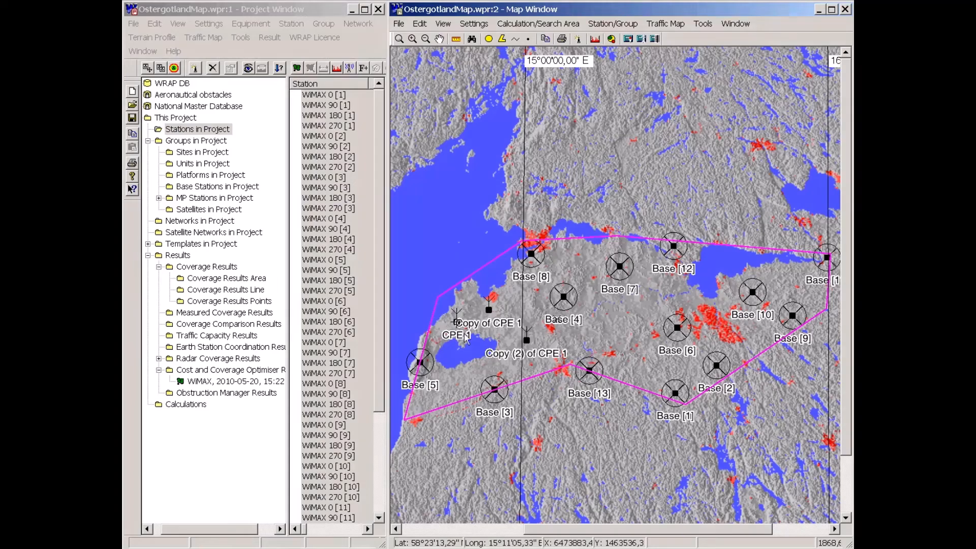
drag(465, 334, 579, 331)
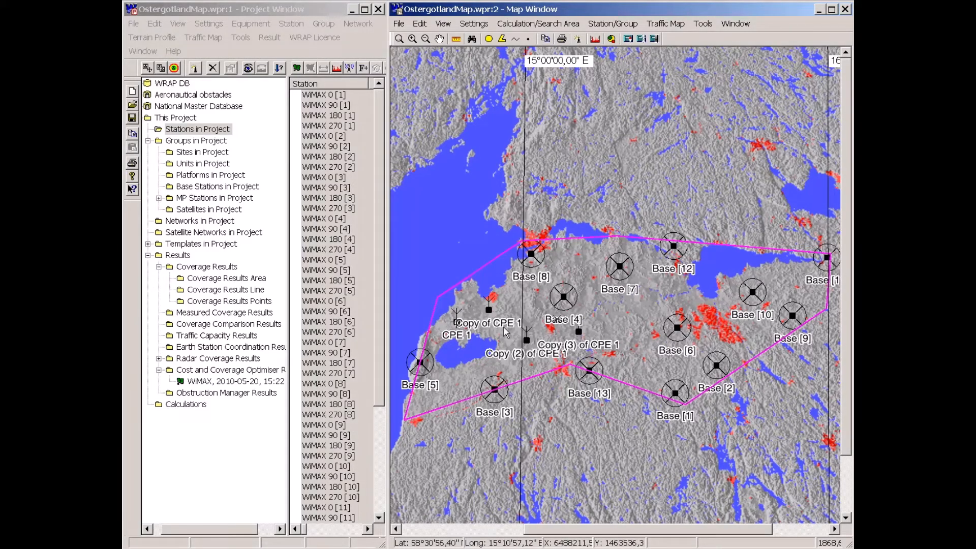
drag(457, 322, 667, 278)
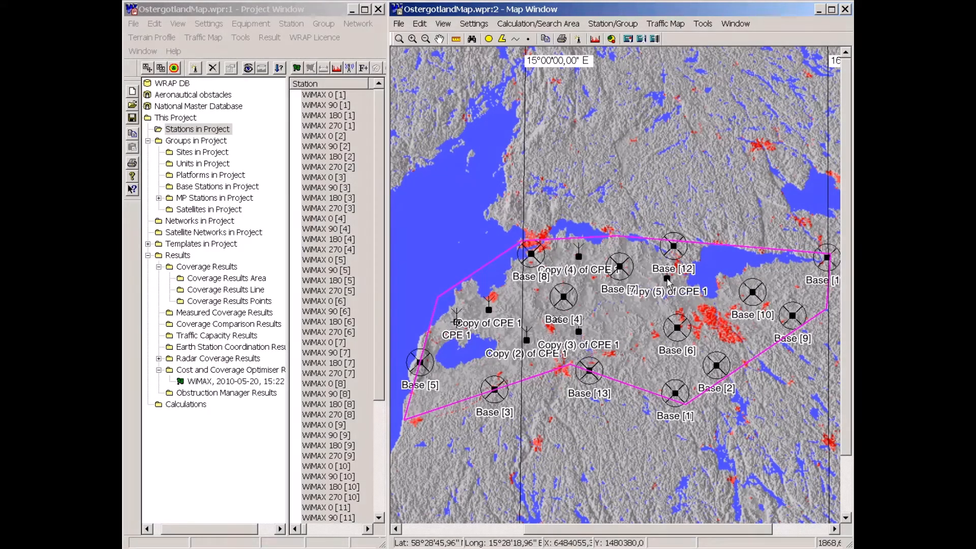
drag(457, 322, 440, 387)
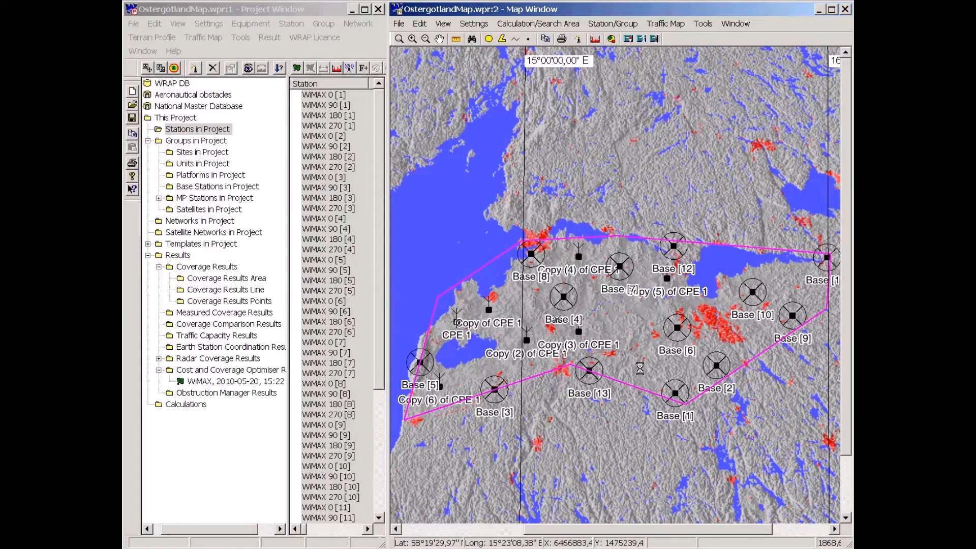
drag(457, 322, 758, 327)
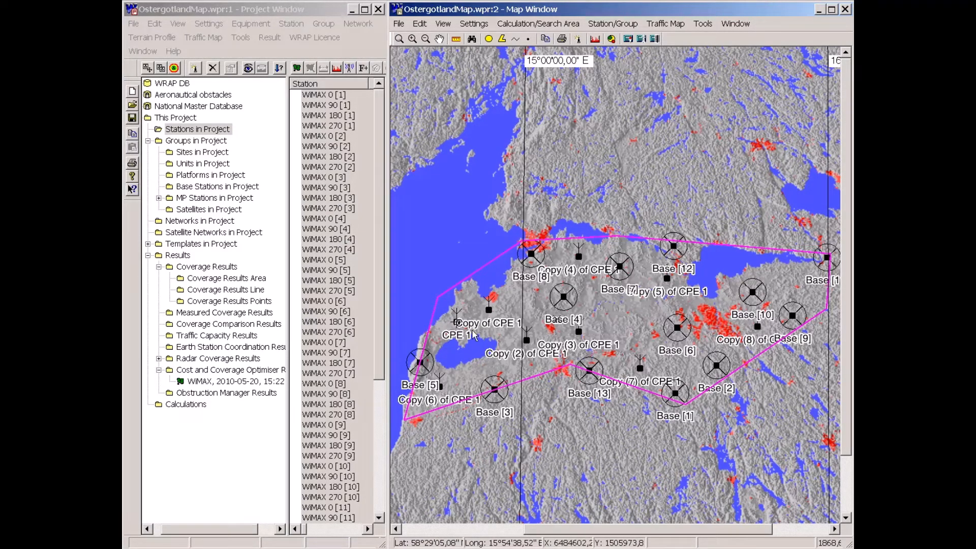
drag(456, 322, 764, 266)
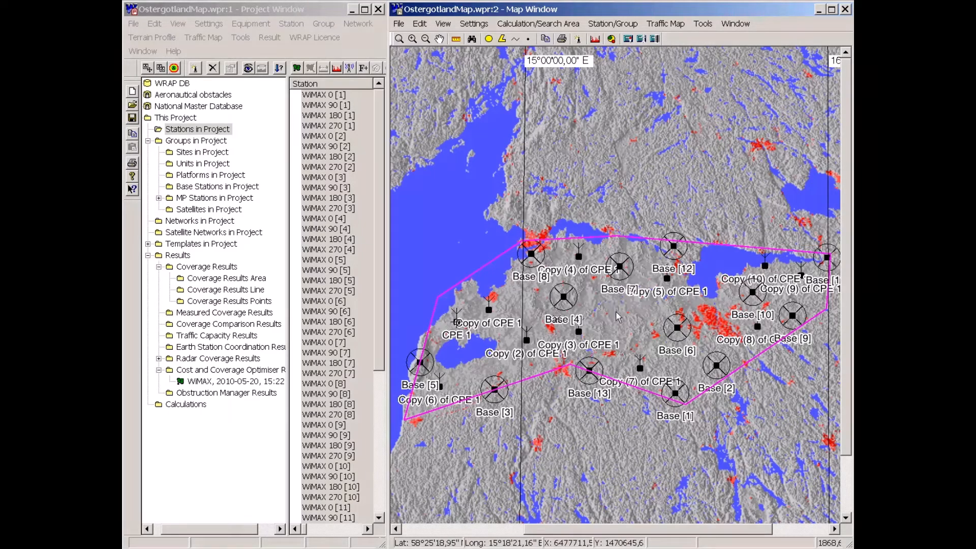
drag(457, 322, 527, 298)
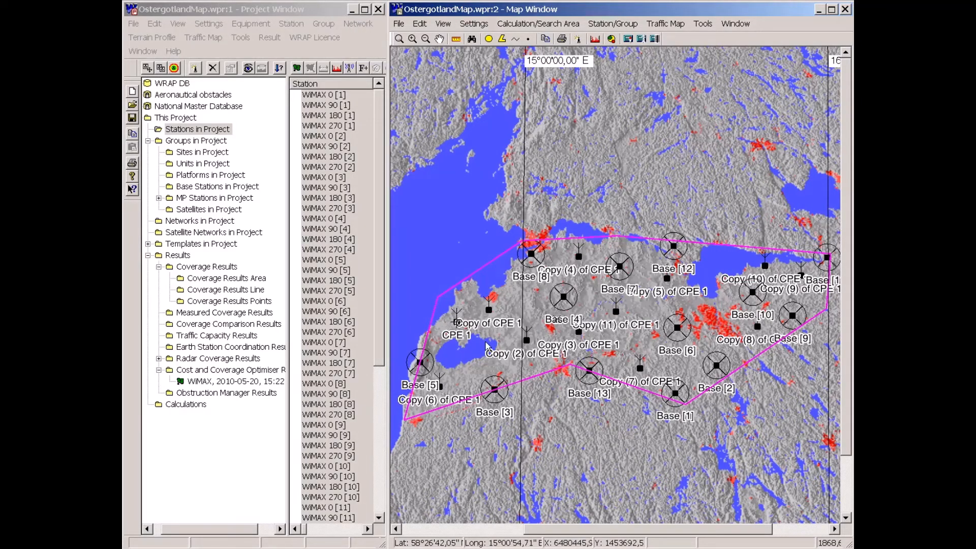
drag(457, 322, 652, 308)
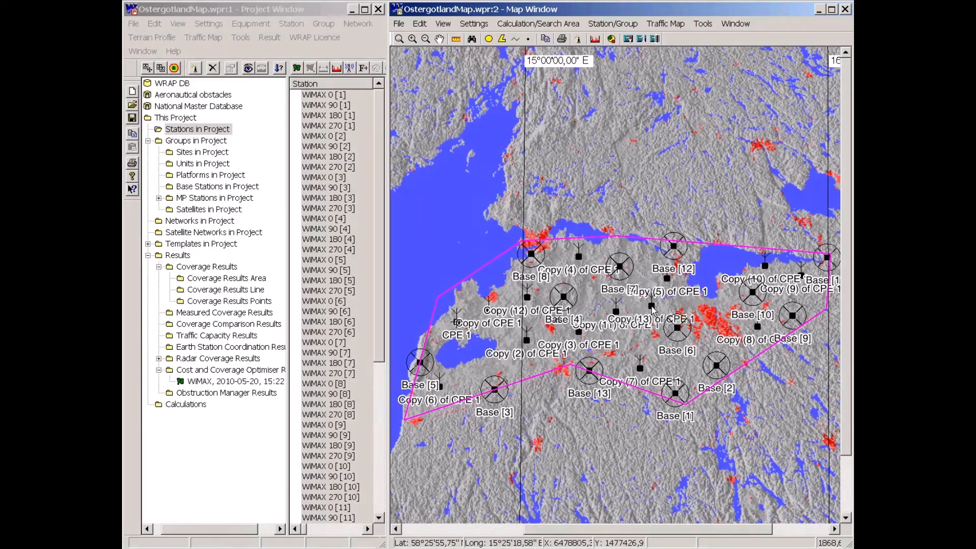
drag(457, 322, 614, 241)
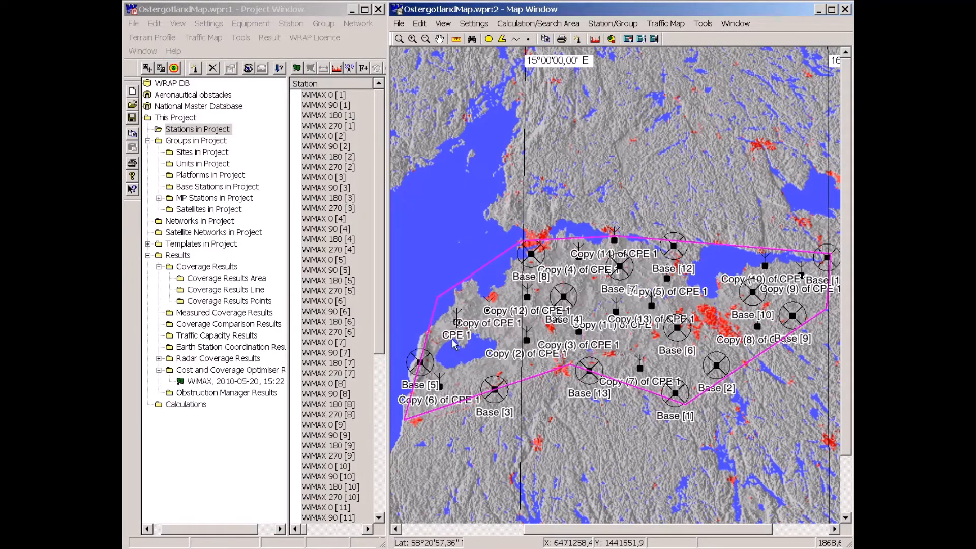
Place eight more copies of the CPE 1 station in the gaps between the existing stations inside the magenta planning area.
drag(456, 322, 469, 372)
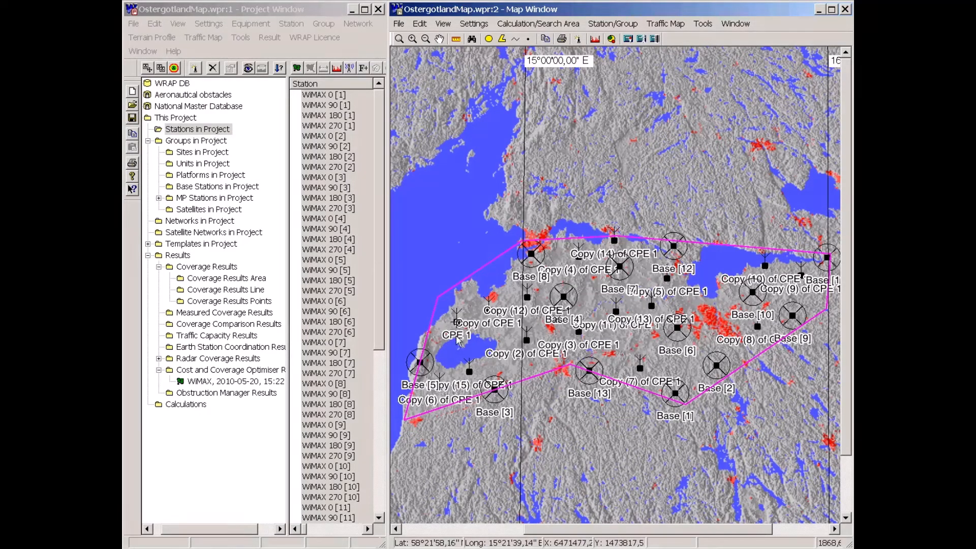
drag(456, 323, 692, 365)
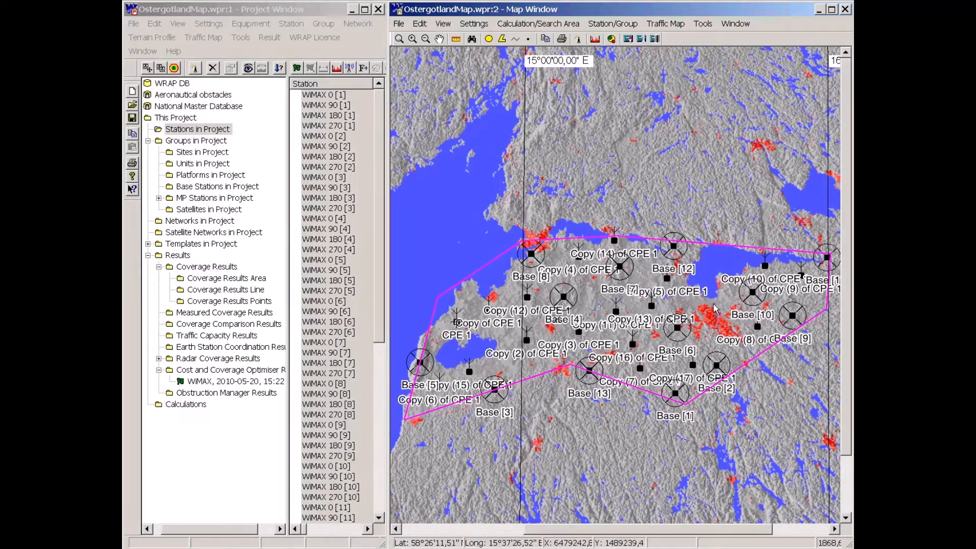
drag(483, 325, 508, 282)
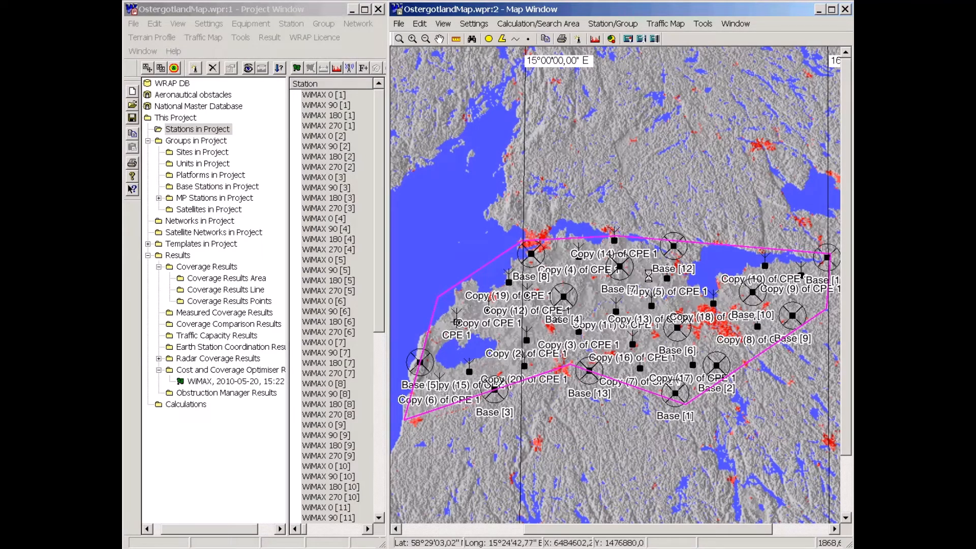
drag(465, 331, 649, 275)
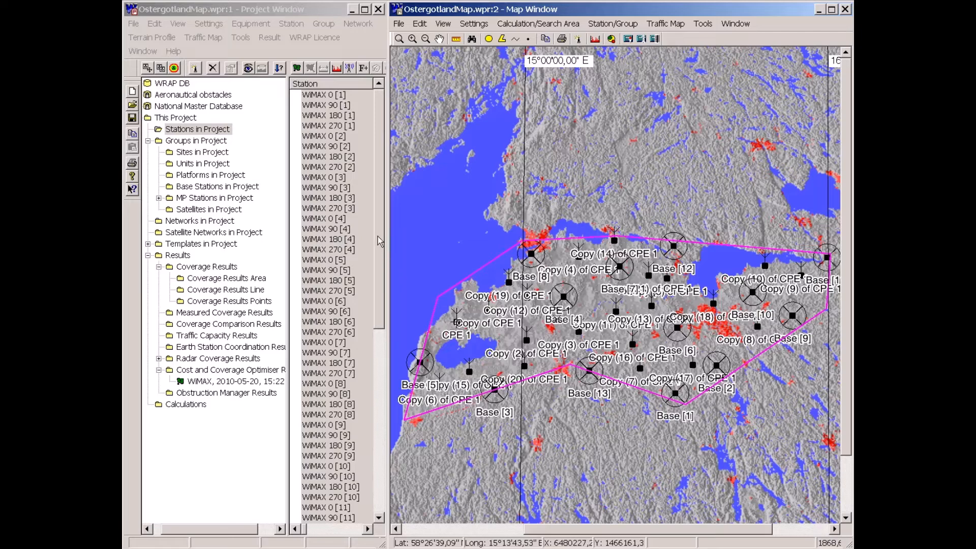
Select CPE 1 through Copy (22) of CPE 1, start linking them to a sector, and check the sectors available under Base [1].
drag(380, 241, 376, 450)
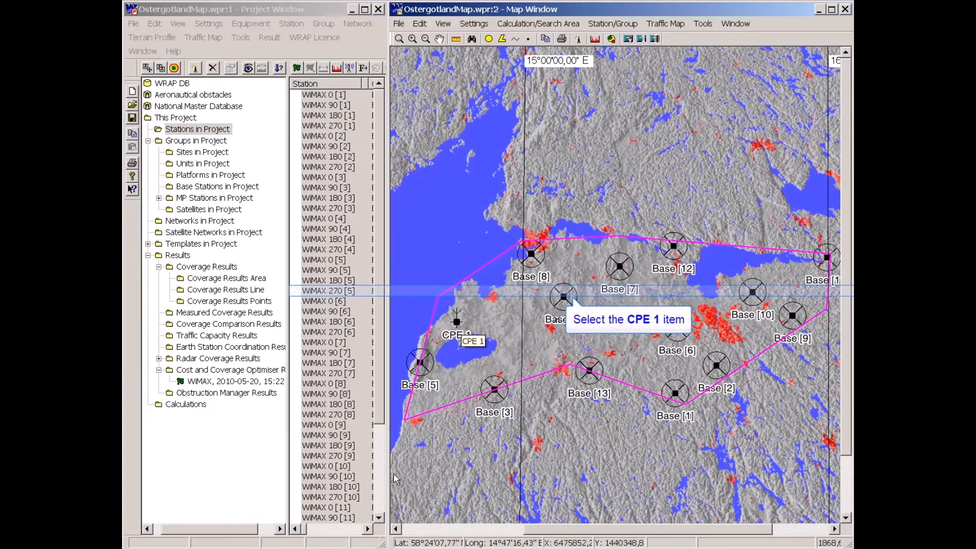
click(315, 291)
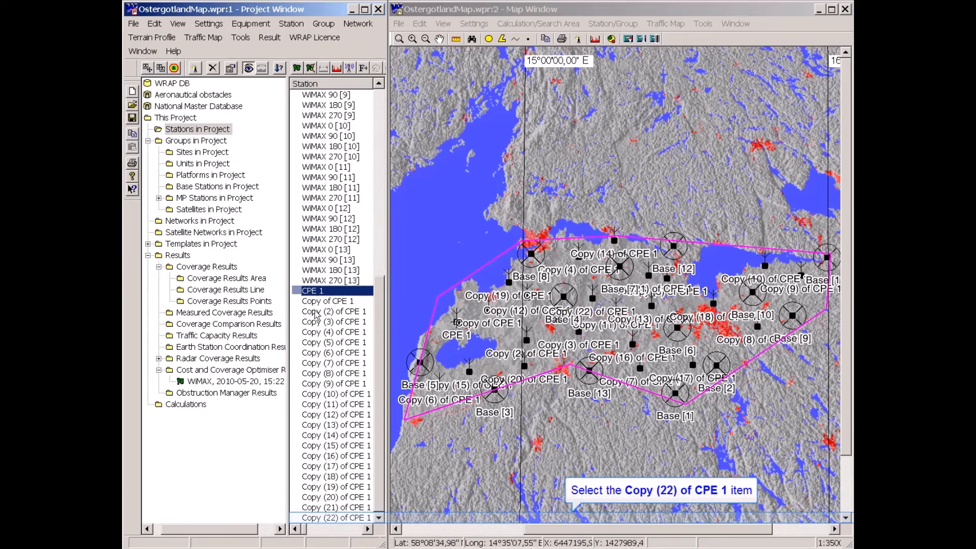
shift+click(315, 518)
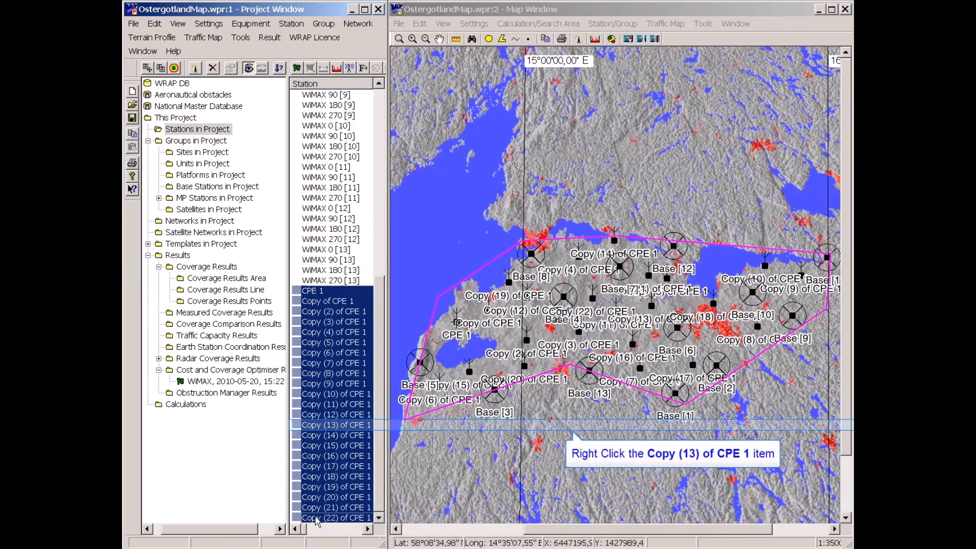
right_click(323, 427)
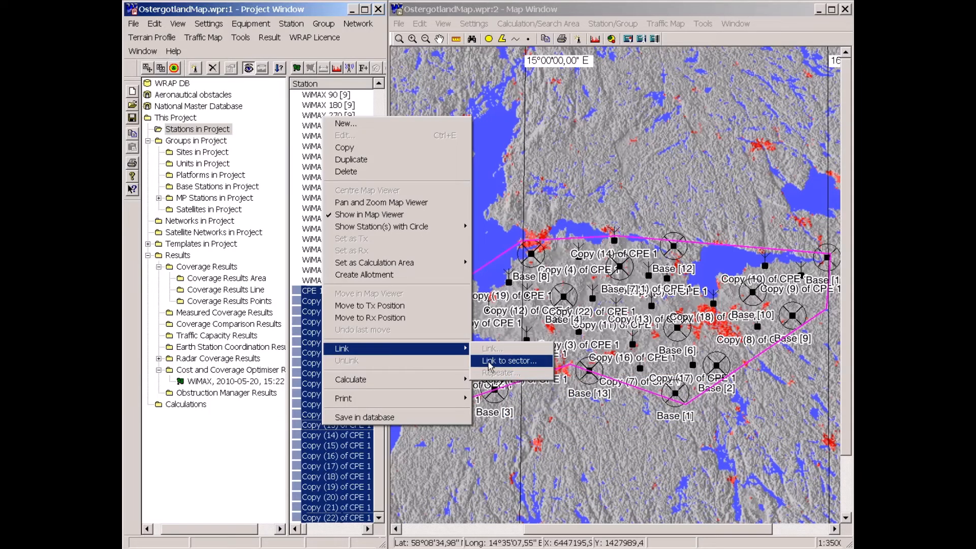
click(490, 364)
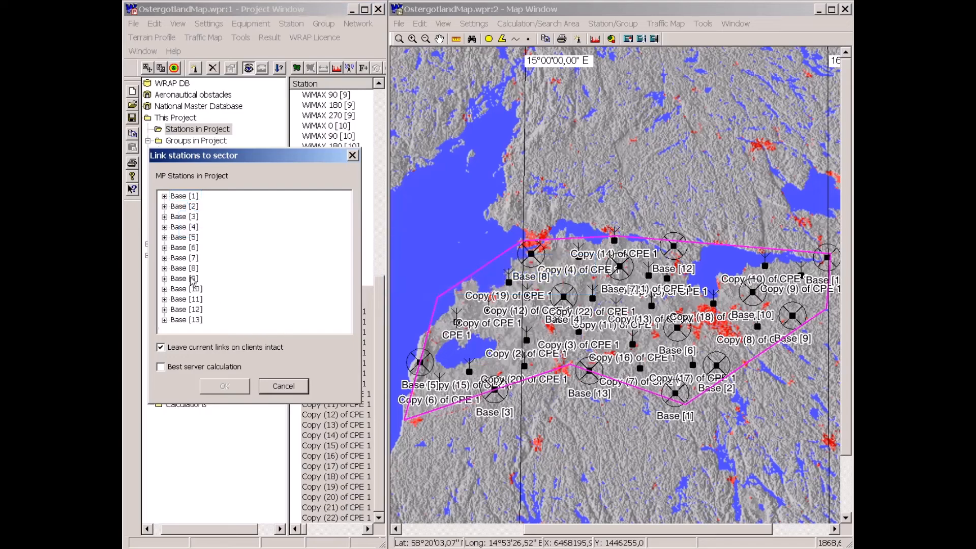
click(164, 196)
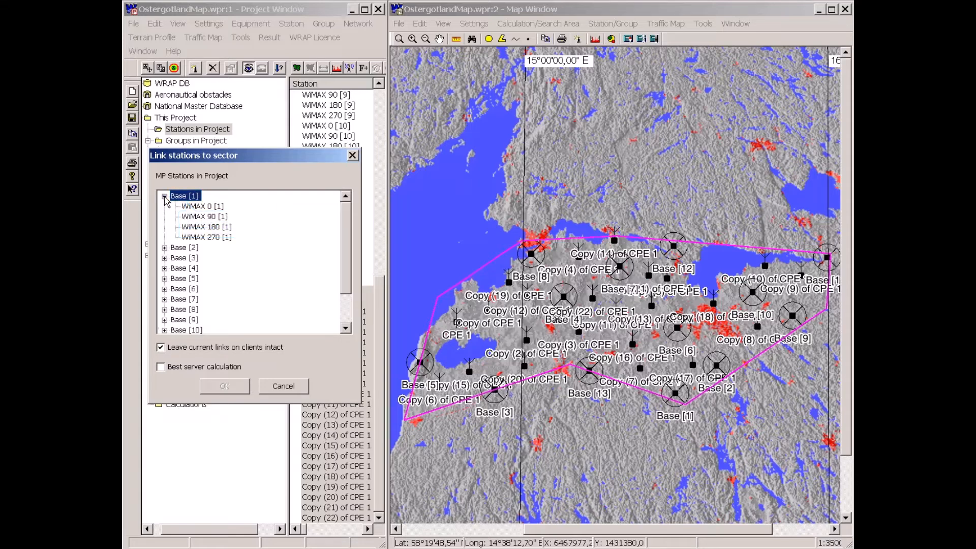
click(164, 196)
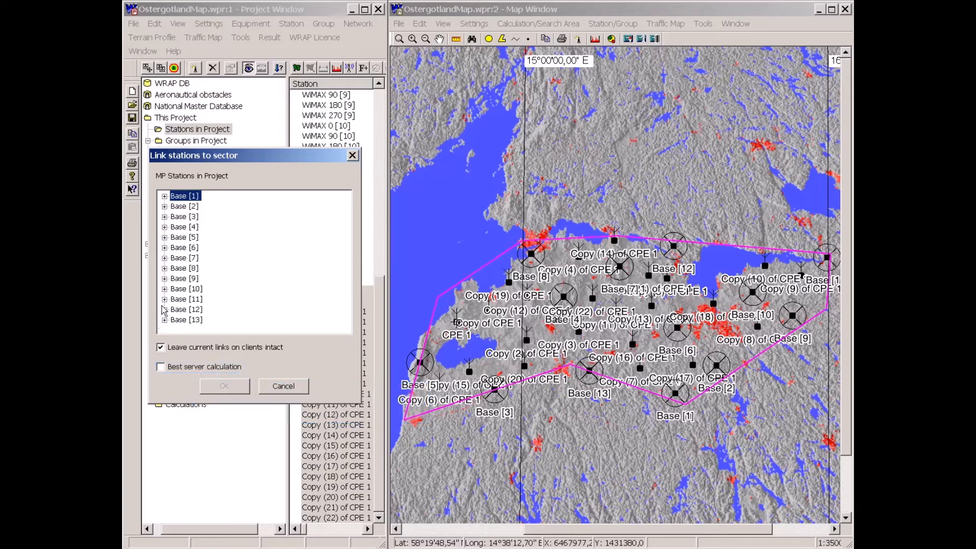
Link the selected CPE stations using a best server calculation with the margin set to 6 dB, leaving current client links intact.
click(161, 367)
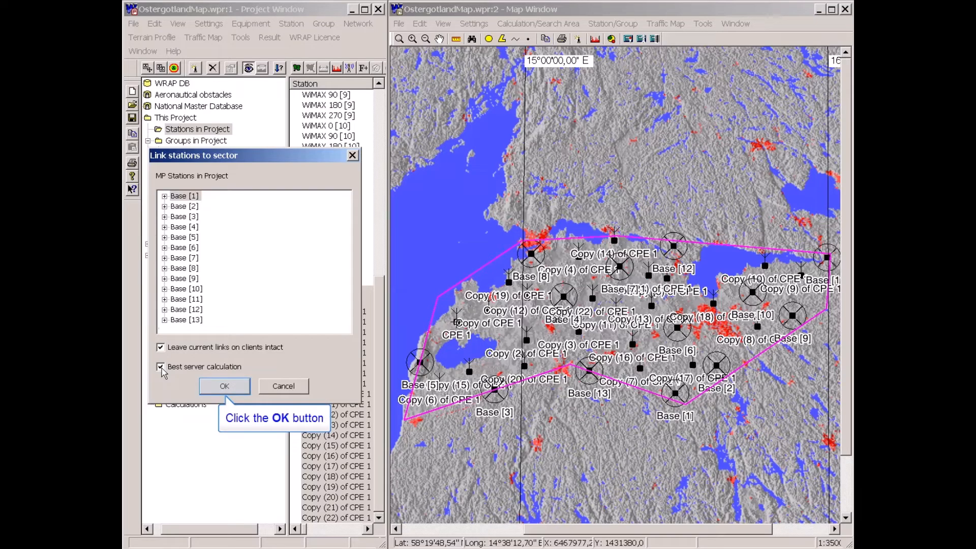
click(229, 386)
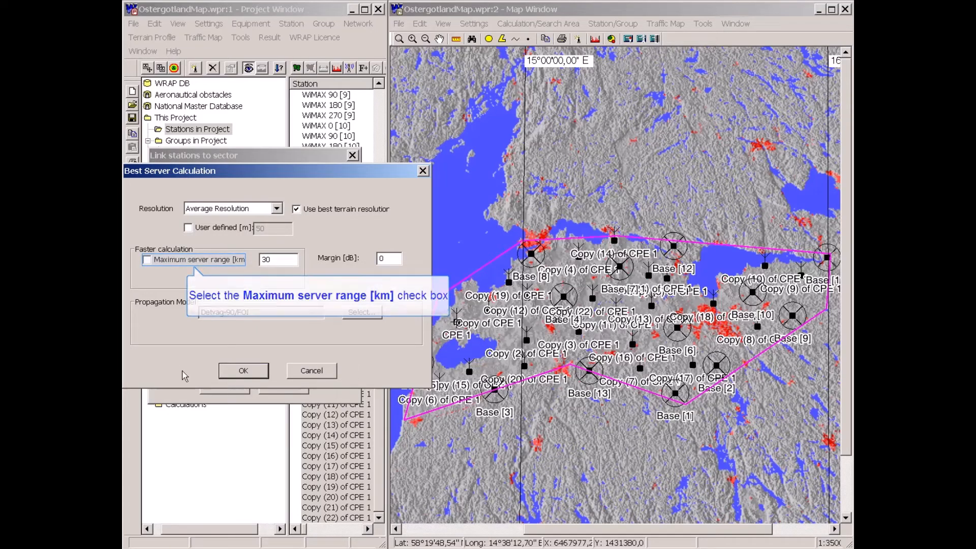
click(147, 262)
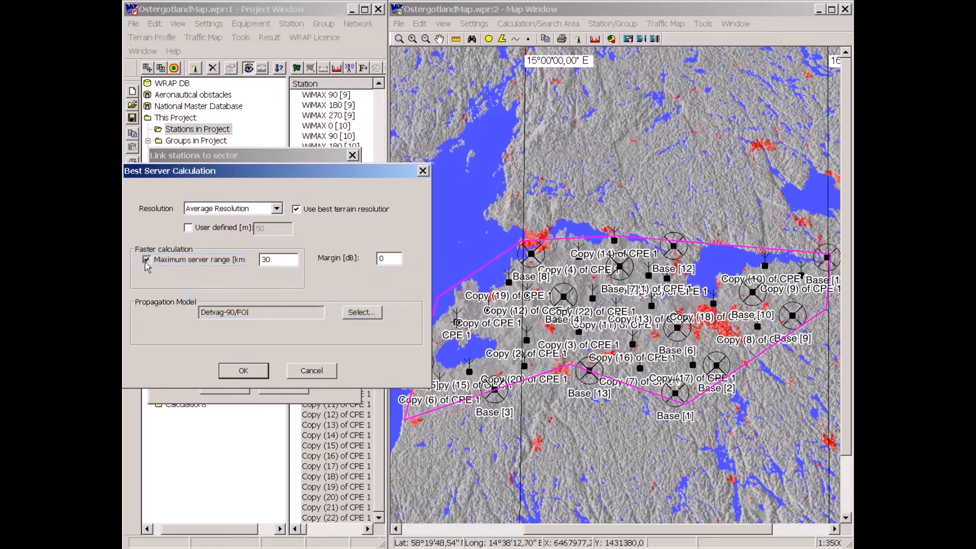
click(146, 261)
drag(385, 259, 371, 259)
text(6)
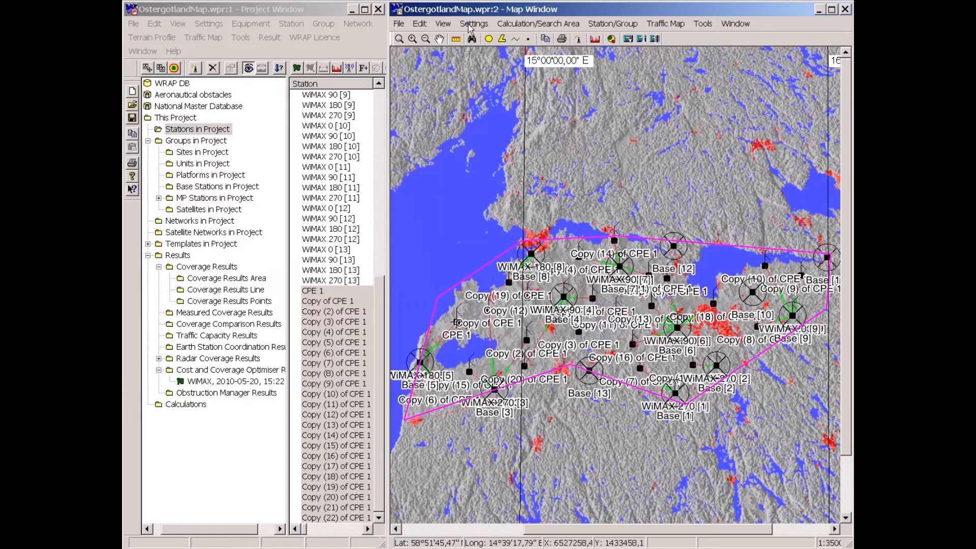
Turn off the station labels in the map contents settings.
click(474, 23)
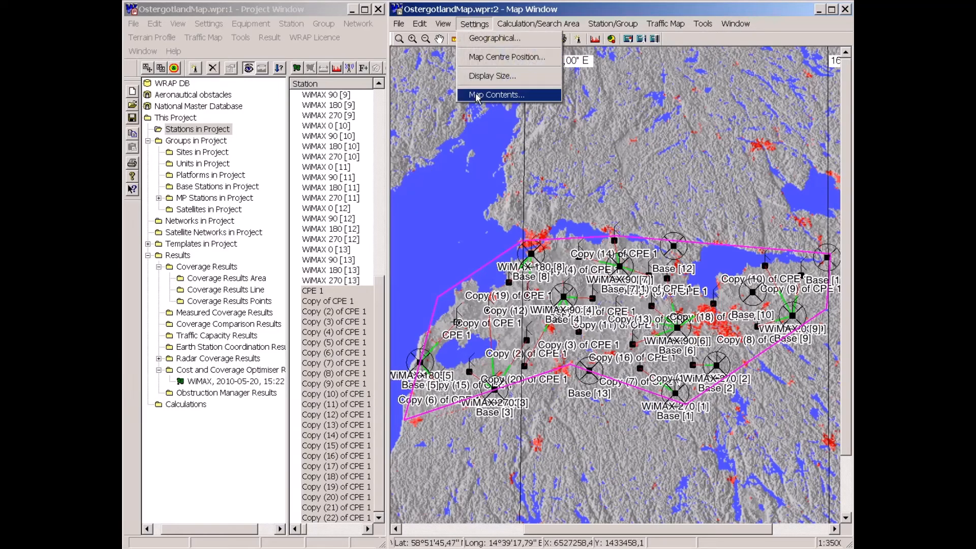
click(477, 95)
click(617, 153)
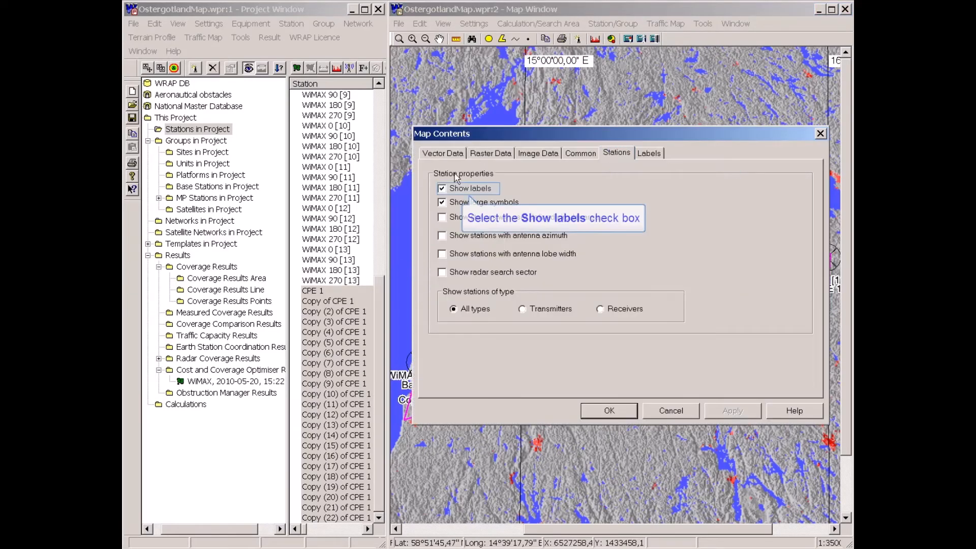
click(442, 188)
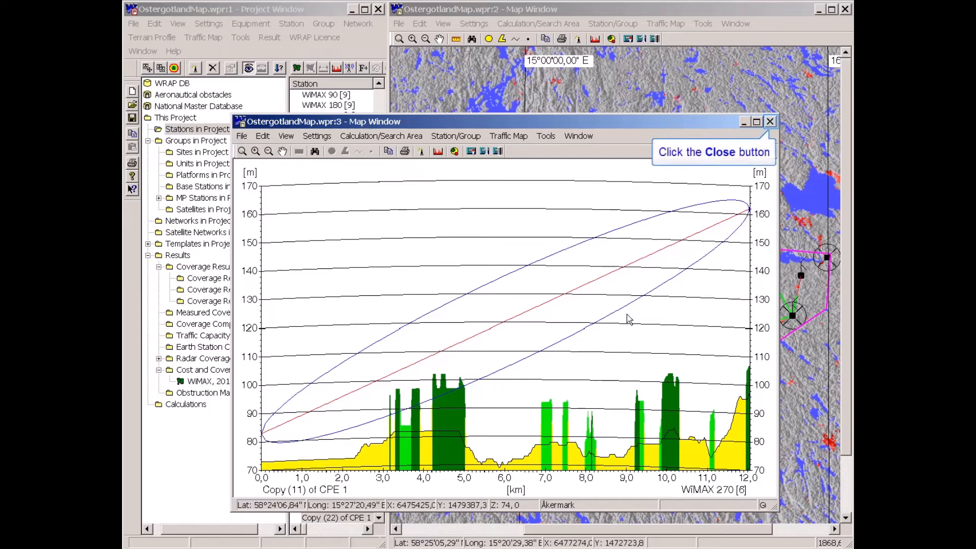
Close the Copy (11) link profile, then view and close the terrain profile of the link from Copy (8) of CPE 1 to WiMAX 270 [9].
click(770, 122)
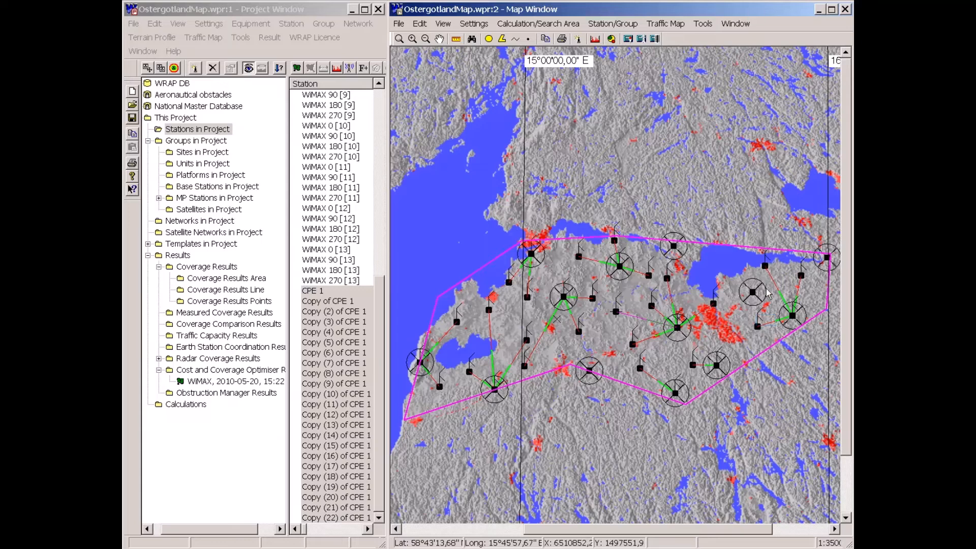
click(767, 324)
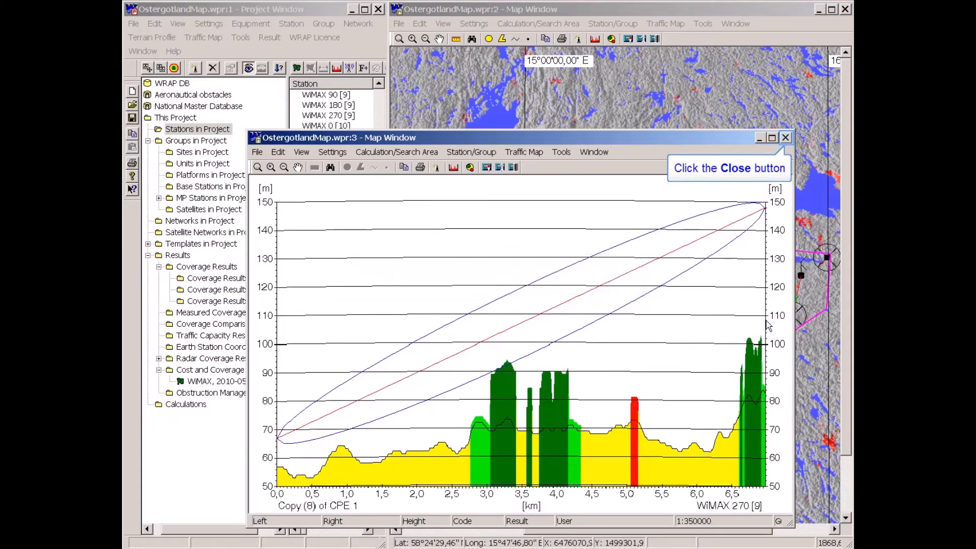
click(785, 138)
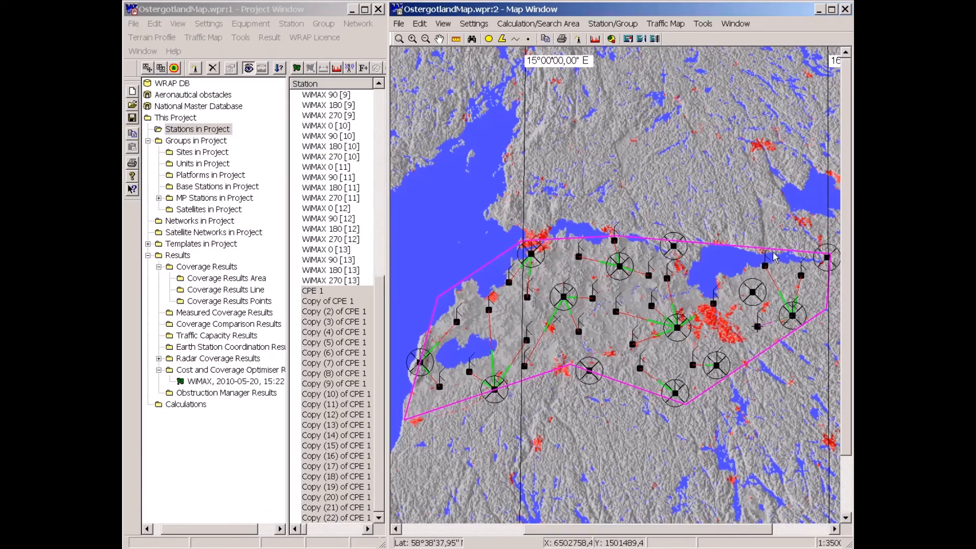
View the terrain profile of the link between Copy (10) of CPE 1 and WiMAX 0 [9], and close its window.
mouse_move(775, 284)
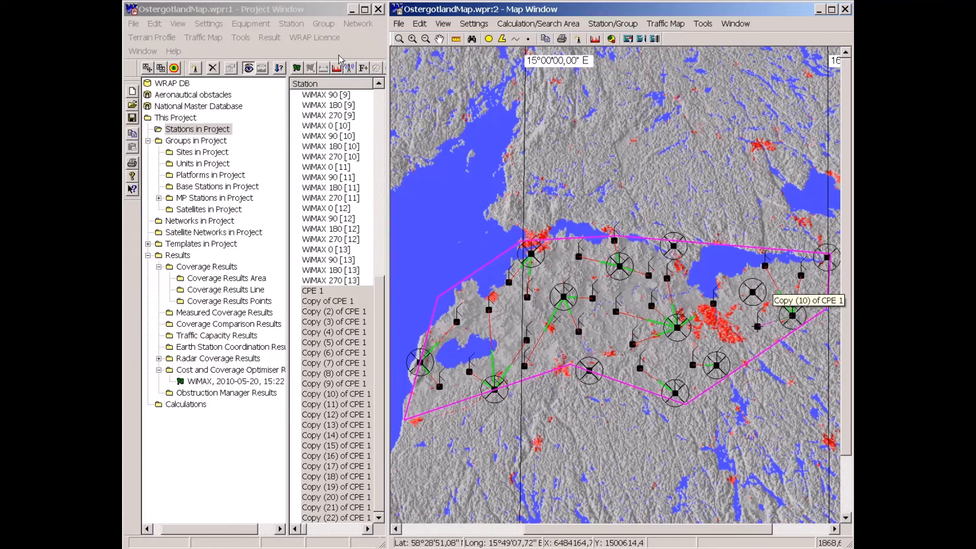
click(337, 26)
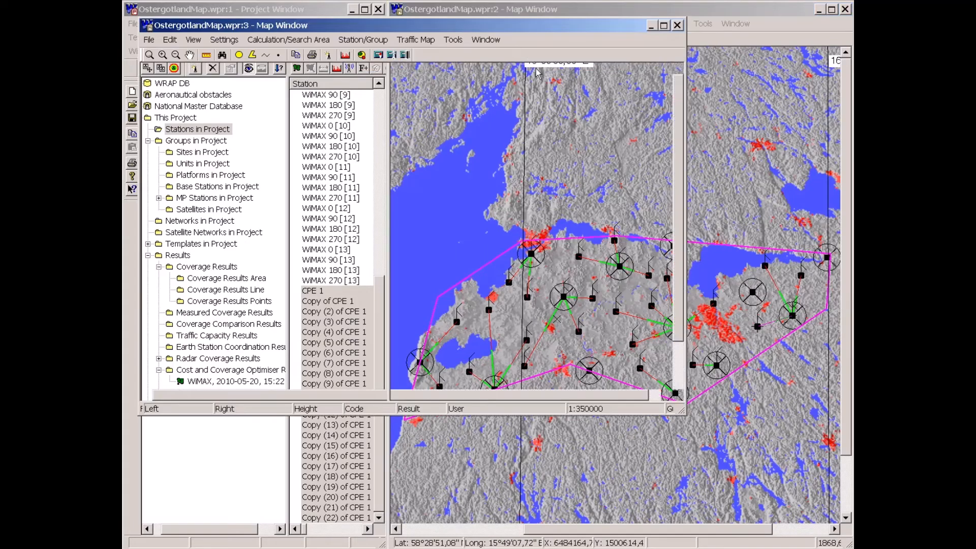
drag(528, 25, 562, 133)
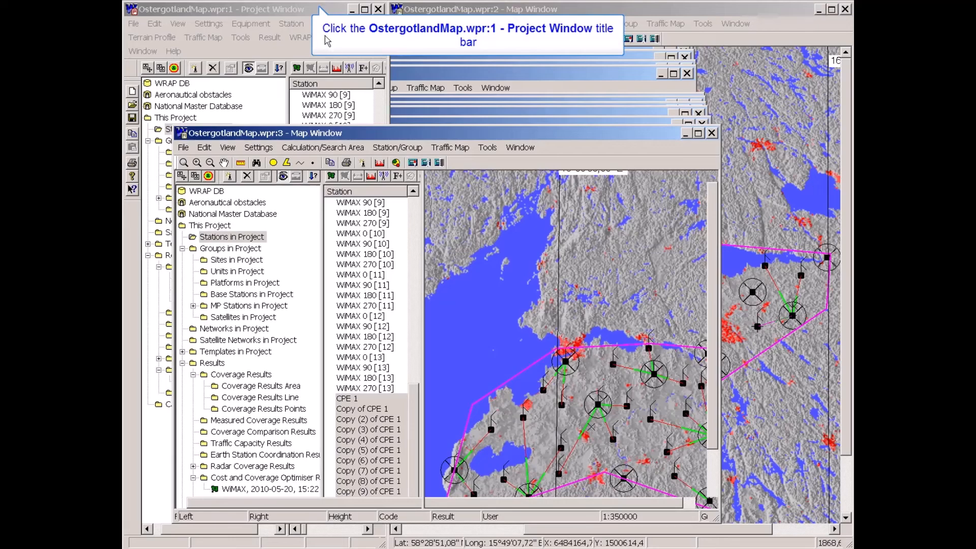
click(322, 10)
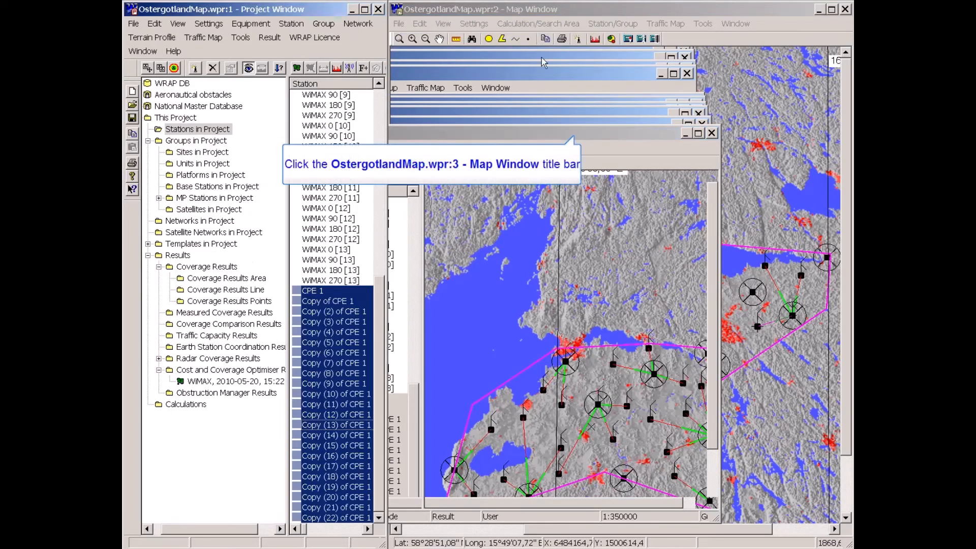
click(575, 134)
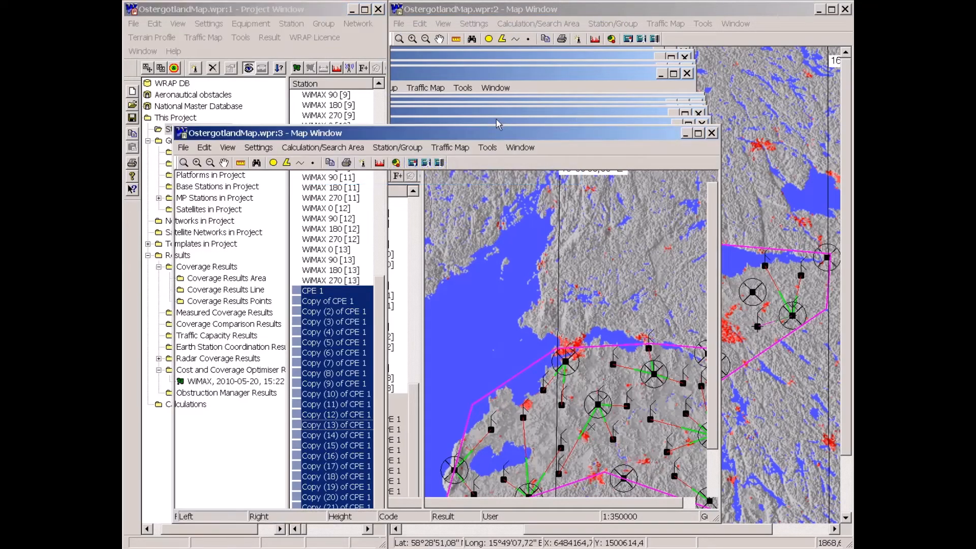
drag(493, 133, 515, 92)
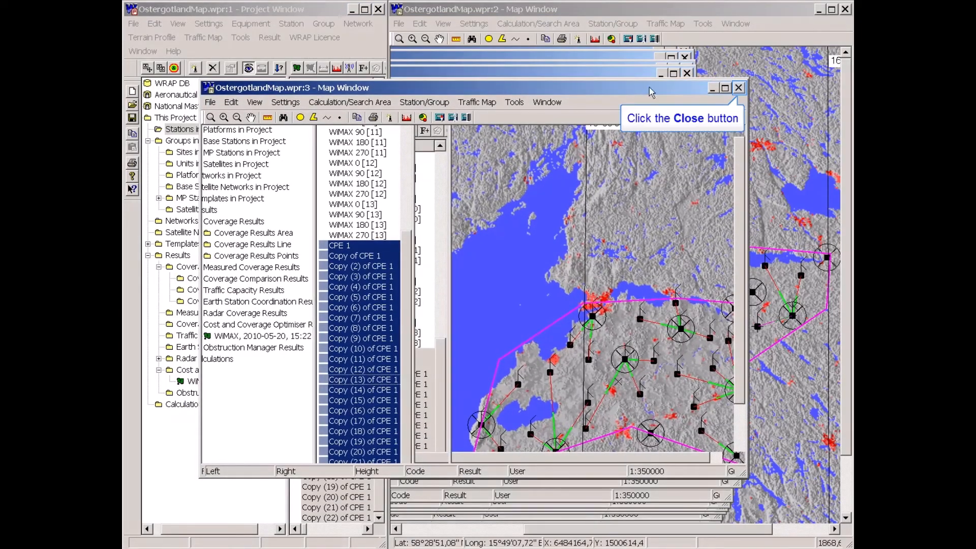
click(739, 89)
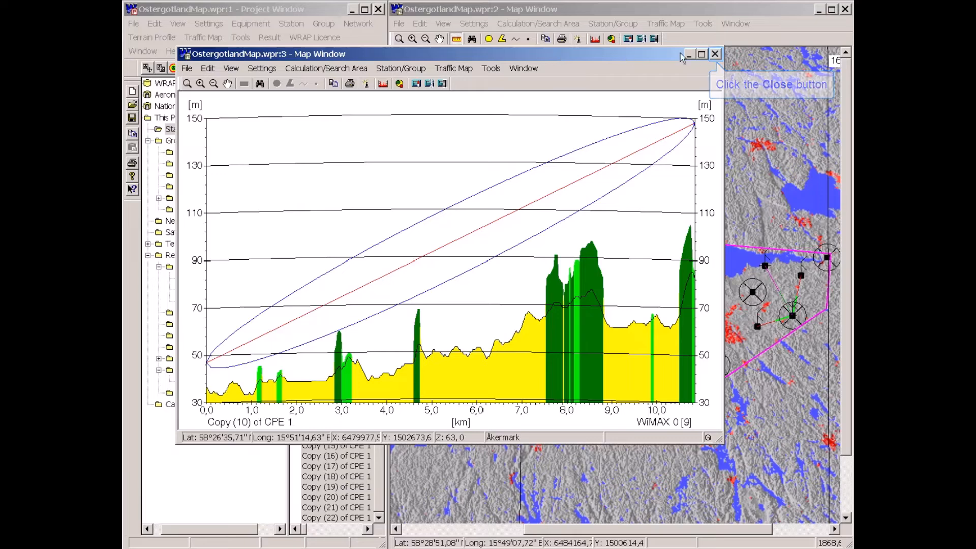
click(715, 54)
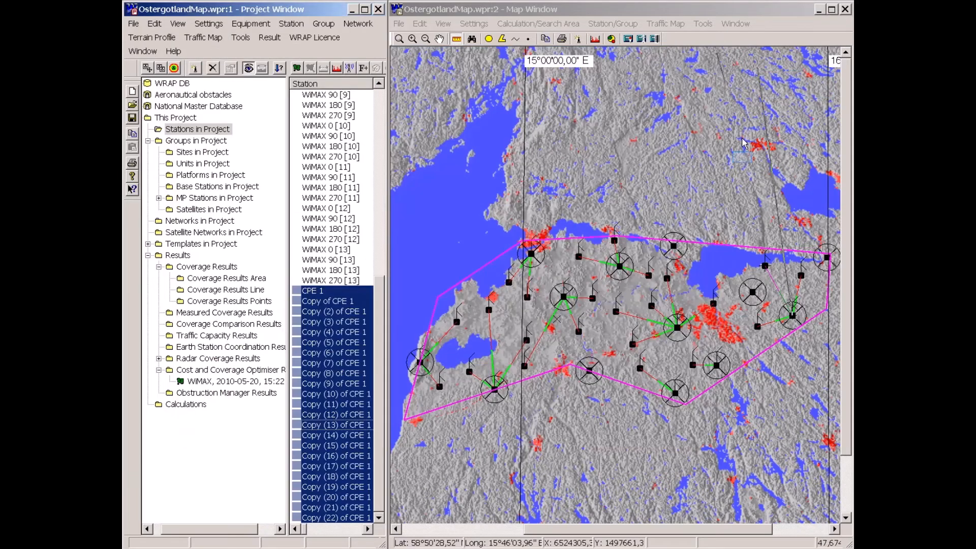
Remove the stray profile line north of the planning area from the map.
right_click(686, 140)
click(626, 244)
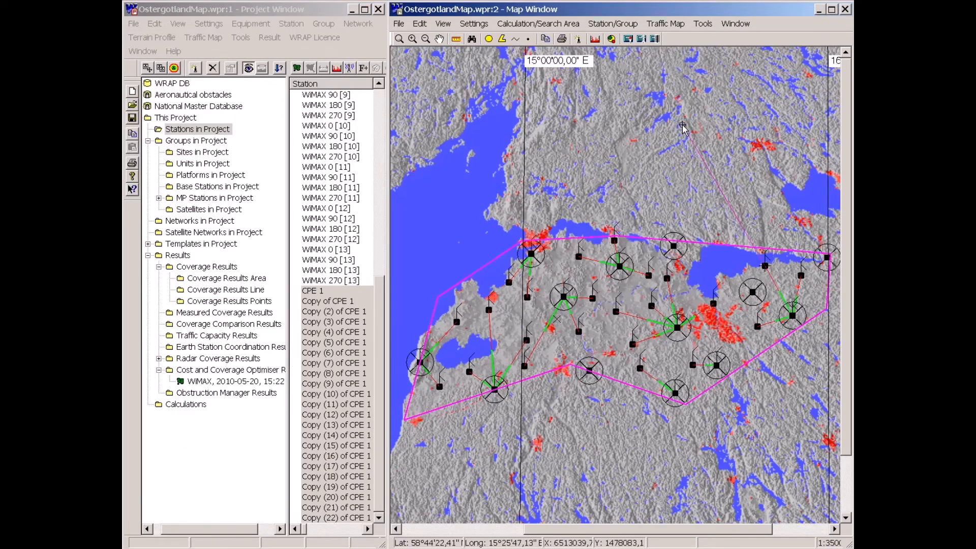
right_click(592, 131)
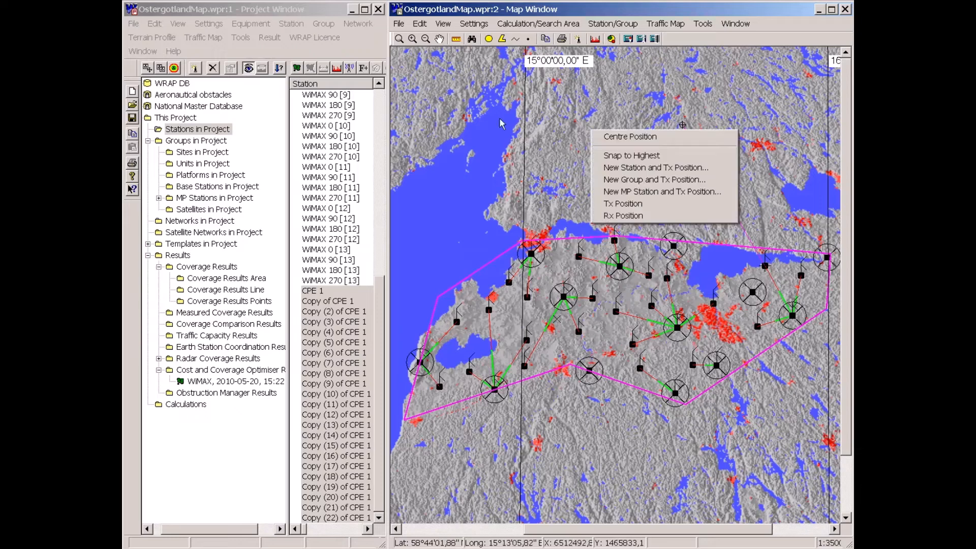
click(419, 24)
mouse_move(437, 50)
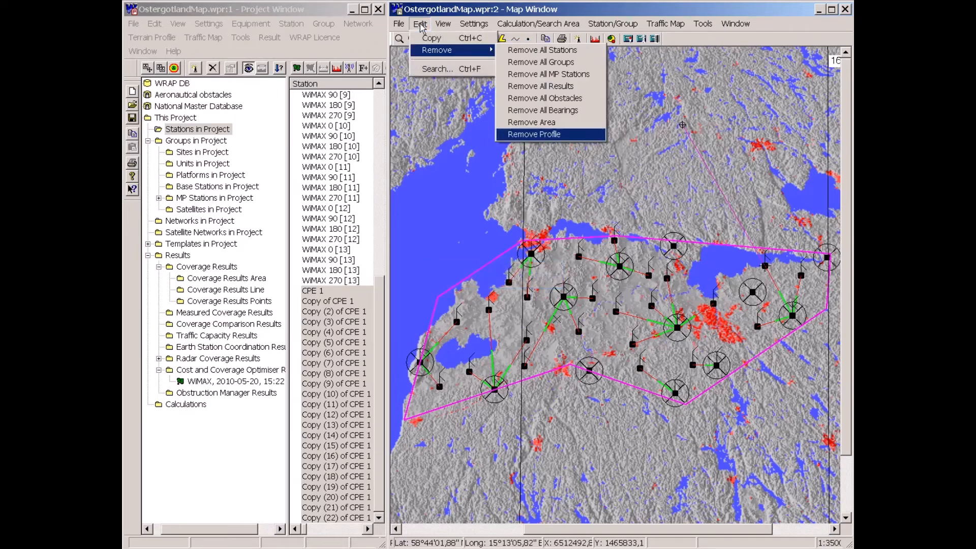
click(532, 134)
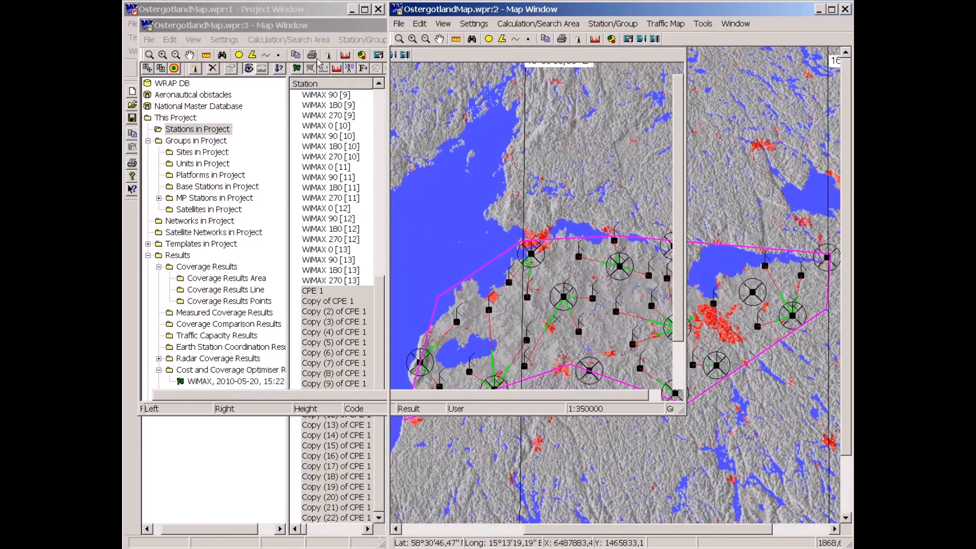
View the terrain profiles from Copy (14) of CPE 1 to WiMAX 0 [7] and from Copy (4) to WiMAX 270 [7], closing each window.
drag(320, 25, 316, 47)
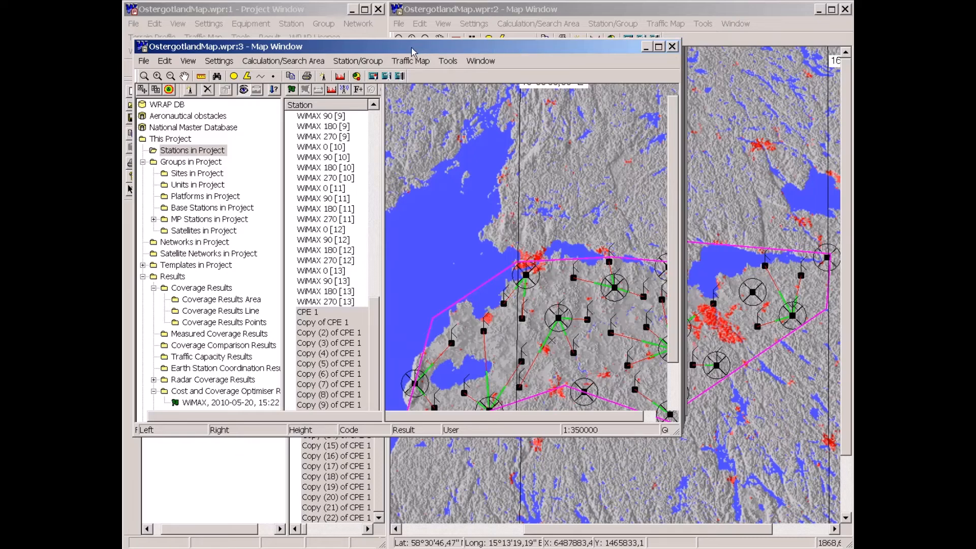
drag(413, 51, 426, 55)
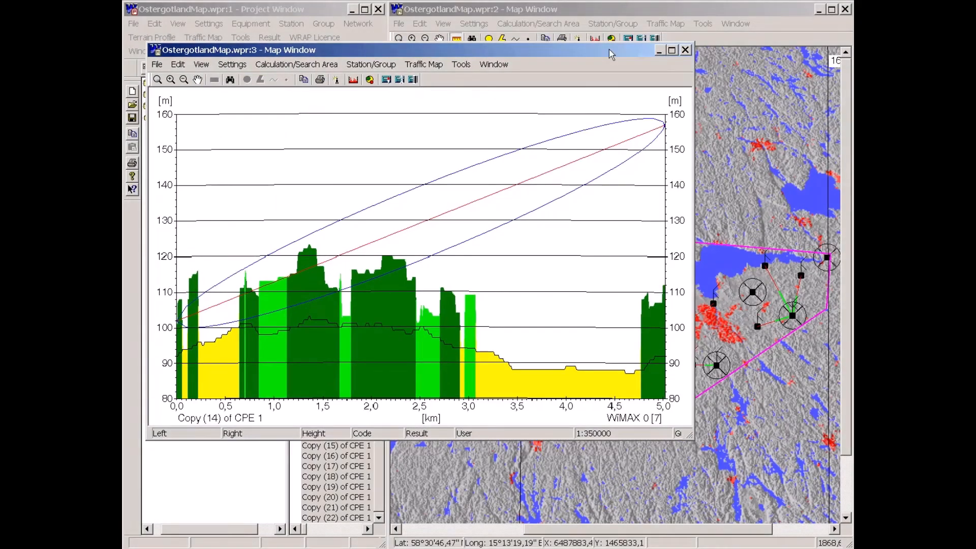
click(686, 50)
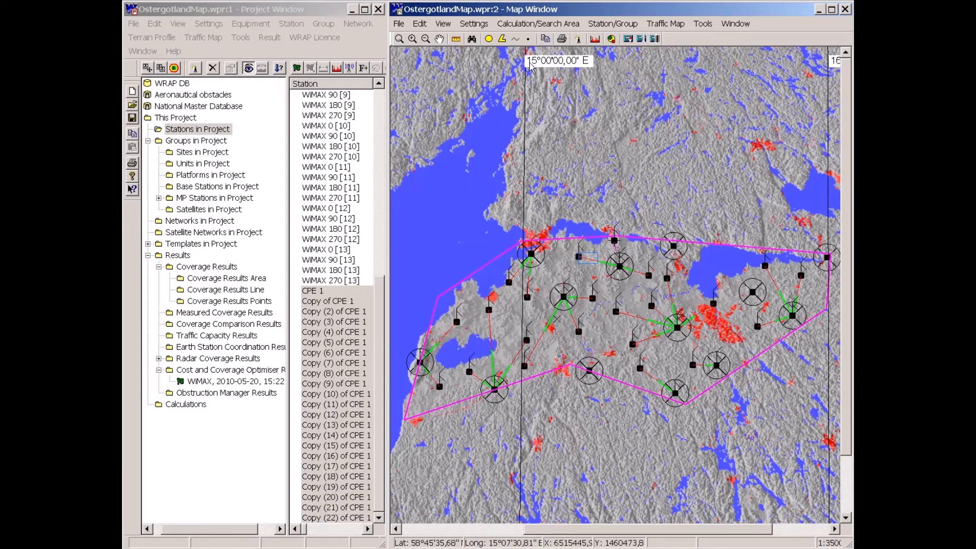
click(589, 262)
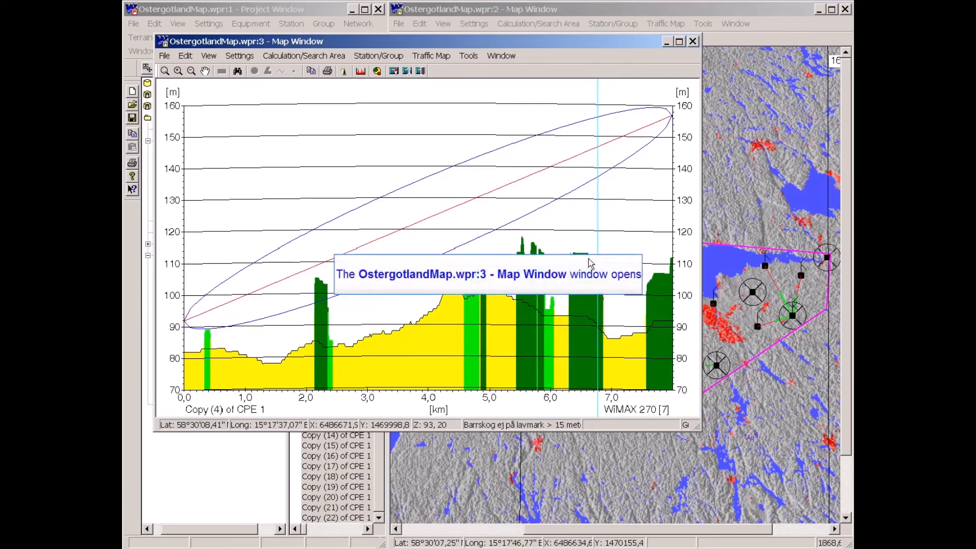
click(693, 41)
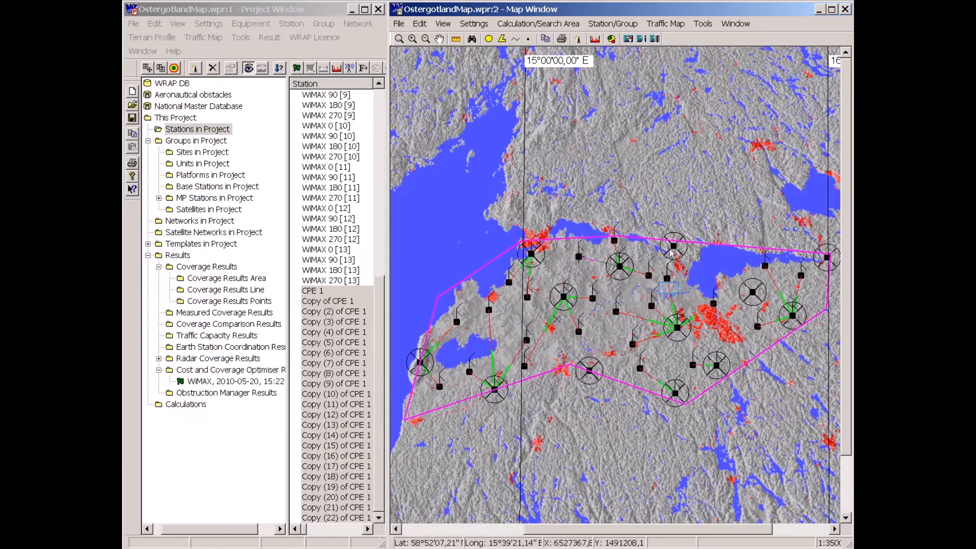
View the terrain profile of the link from Copy (21) of CPE 1 to WiMAX 90 [7], and close its window.
click(670, 293)
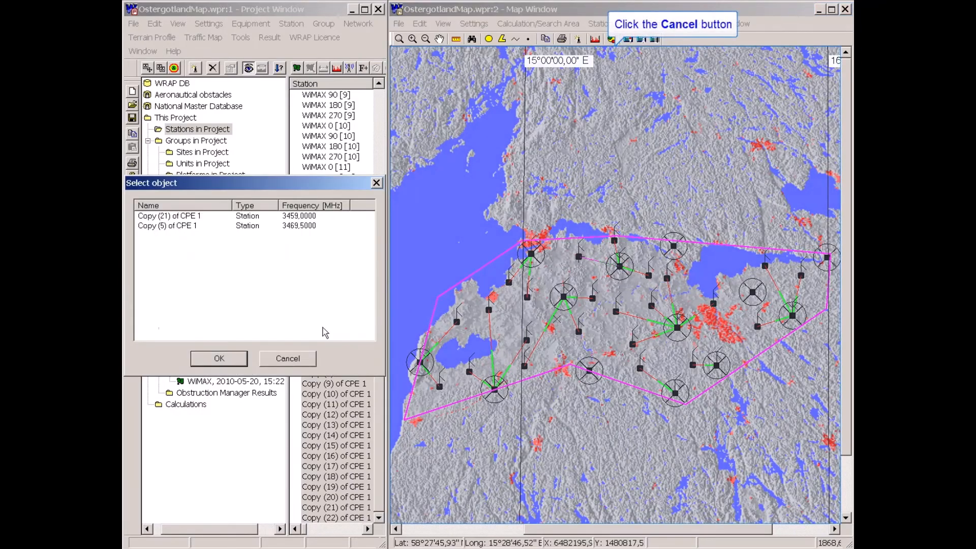
click(302, 360)
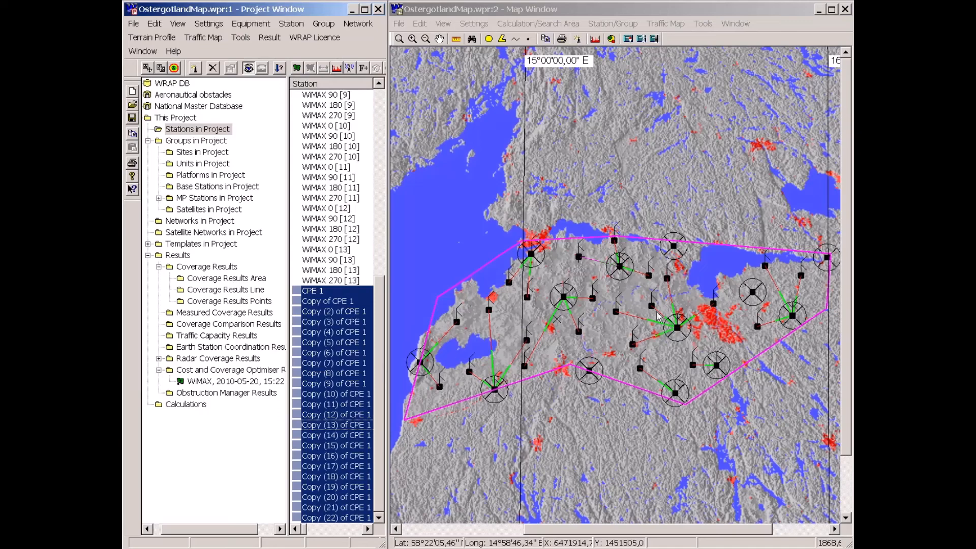
double_click(673, 284)
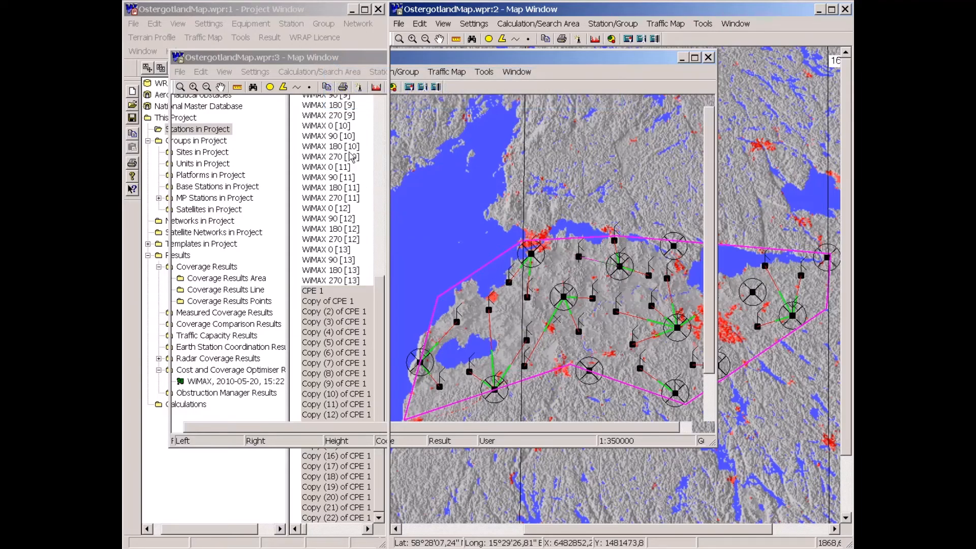
click(554, 59)
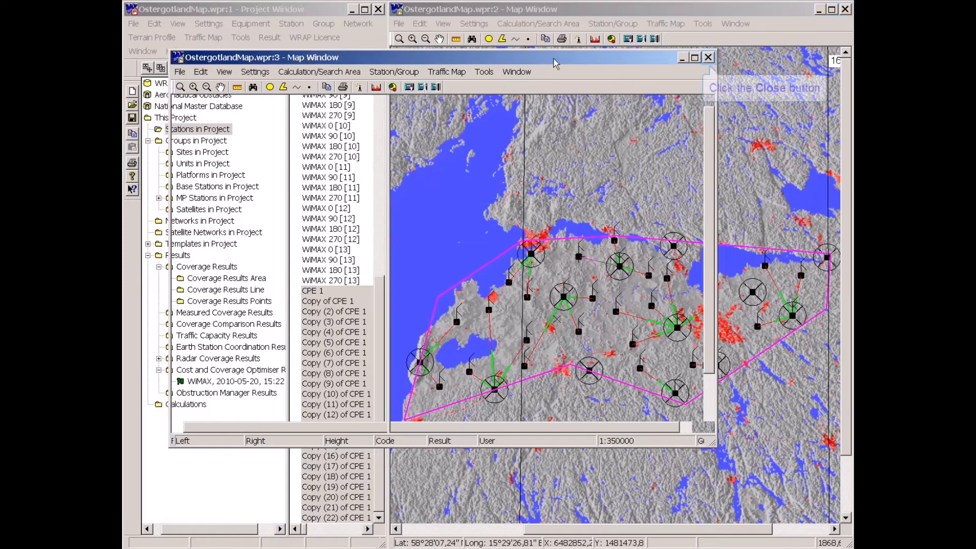
click(708, 57)
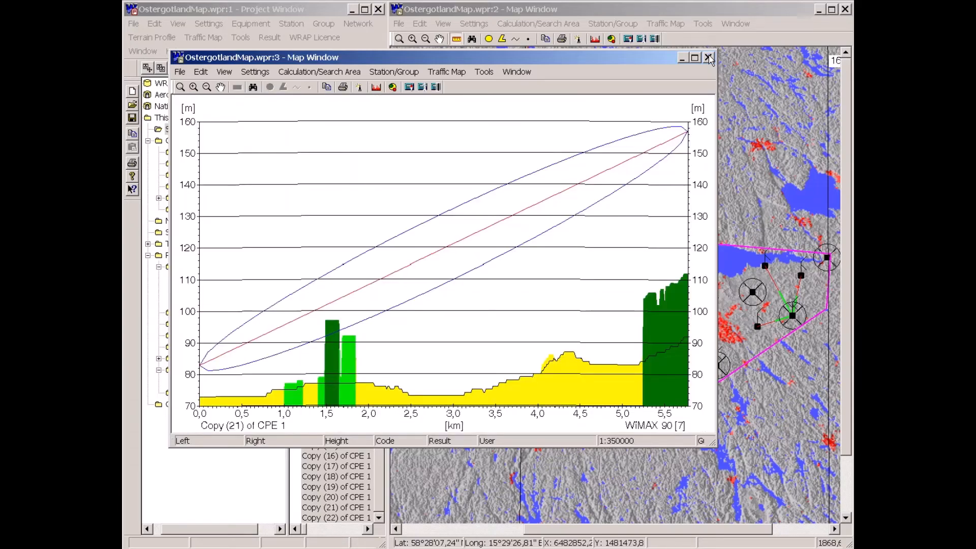
click(708, 57)
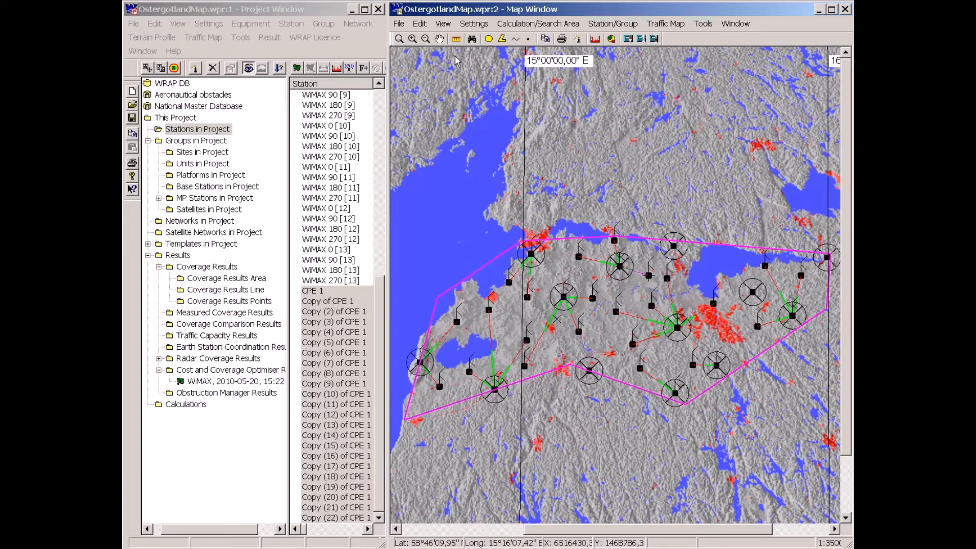
Examine the radio link performance analysis for Copy of CPE 1 to WiMAX 0 [3], and close it.
right_click(456, 329)
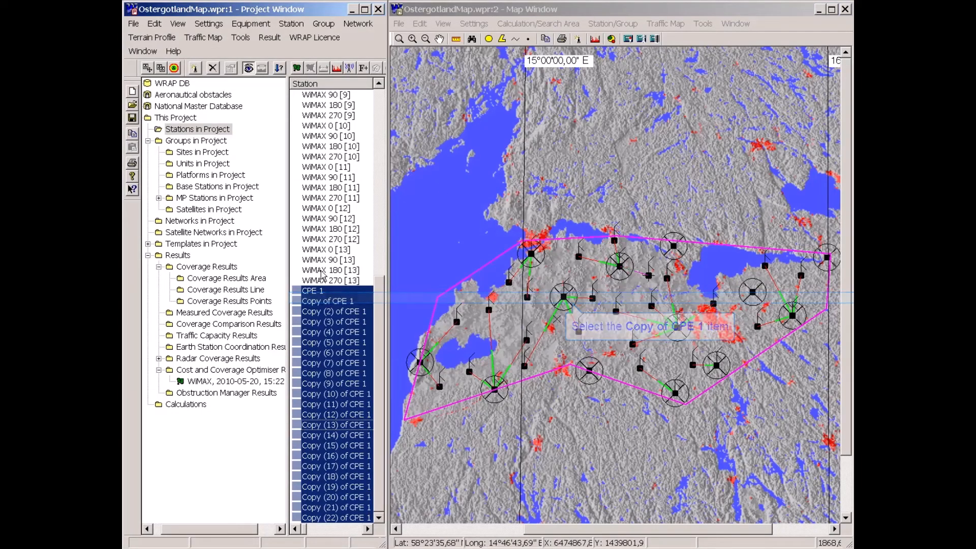
click(319, 301)
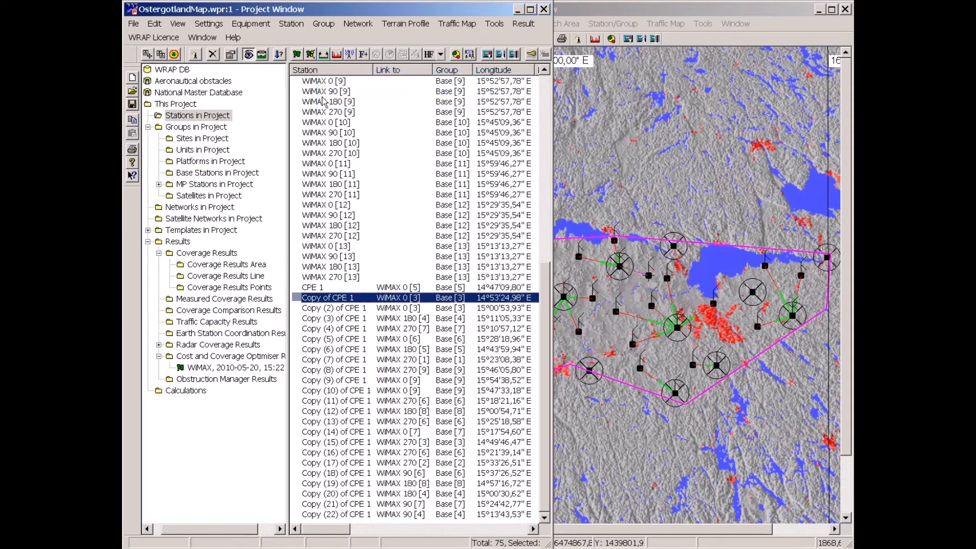
click(324, 55)
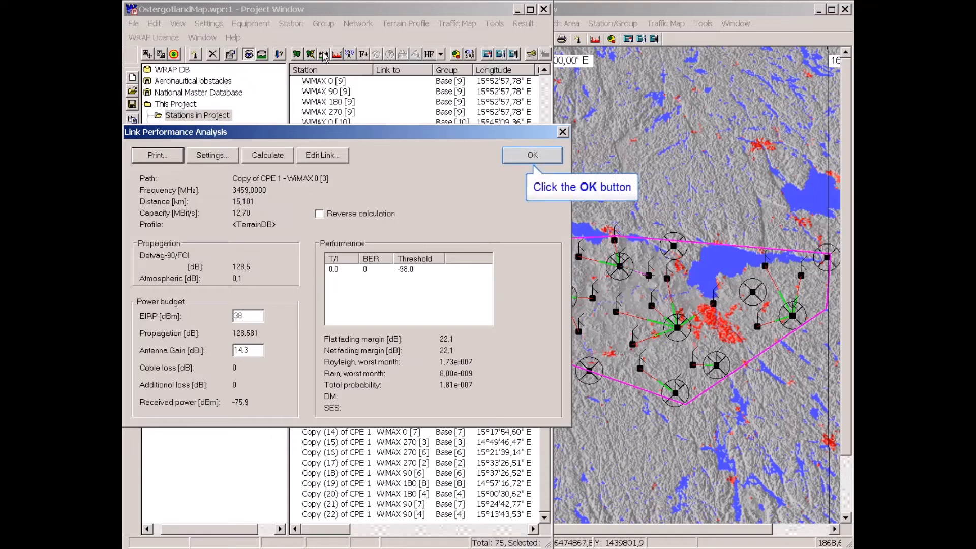
click(533, 159)
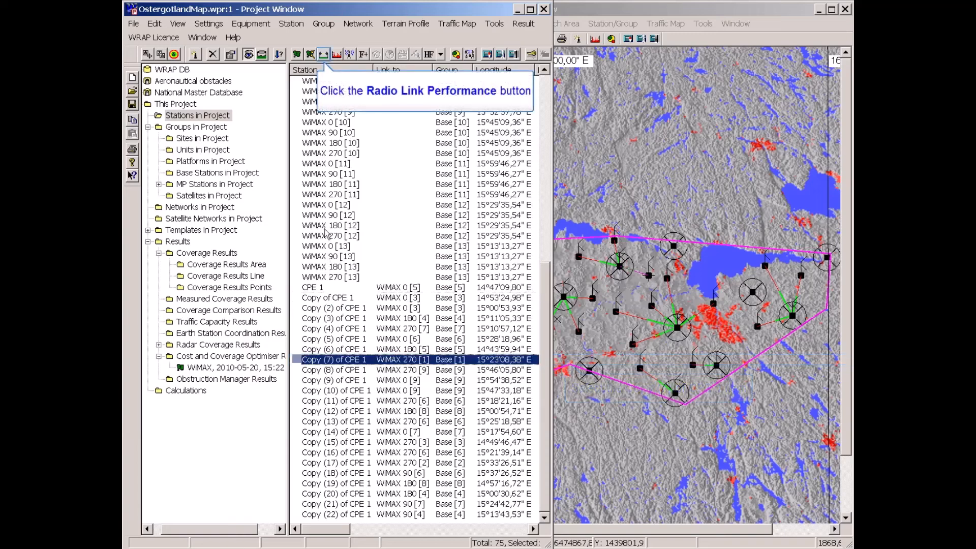
Examine the radio link performance of Copy (7) of CPE 1 and Copy (13) of CPE 1, closing each analysis.
click(323, 54)
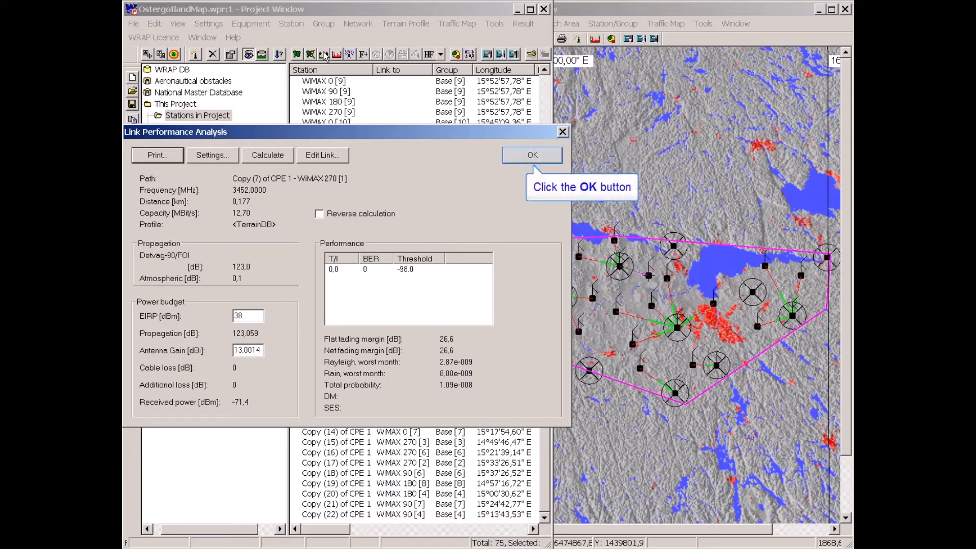
click(531, 155)
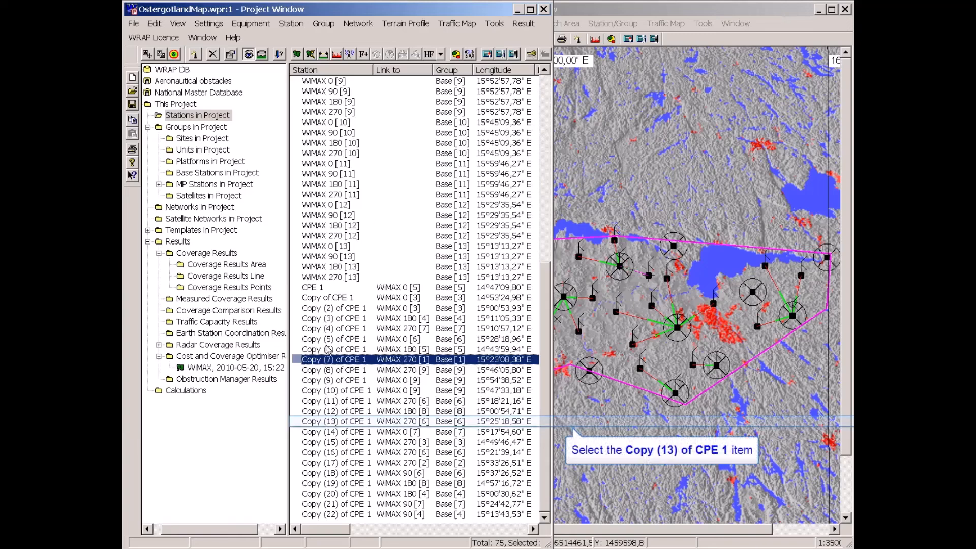
click(323, 422)
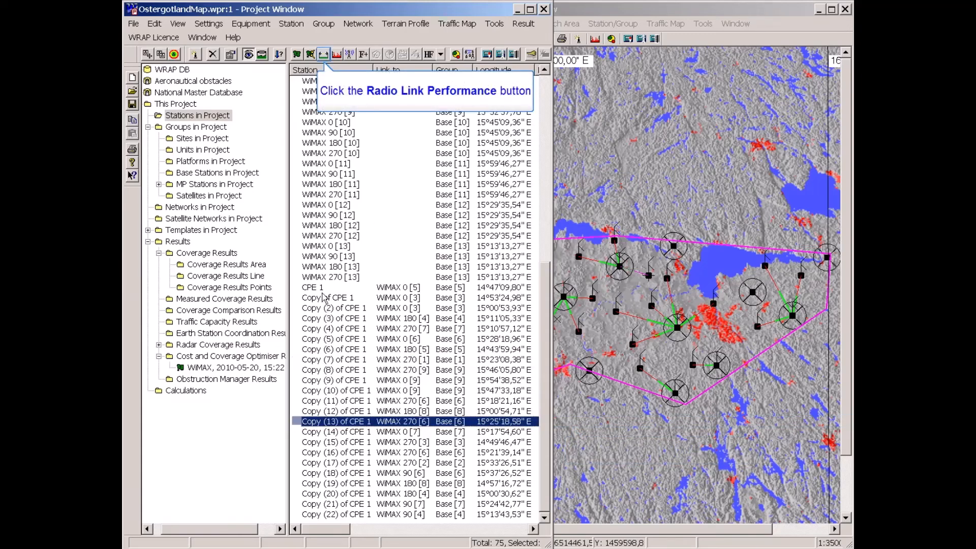
click(324, 55)
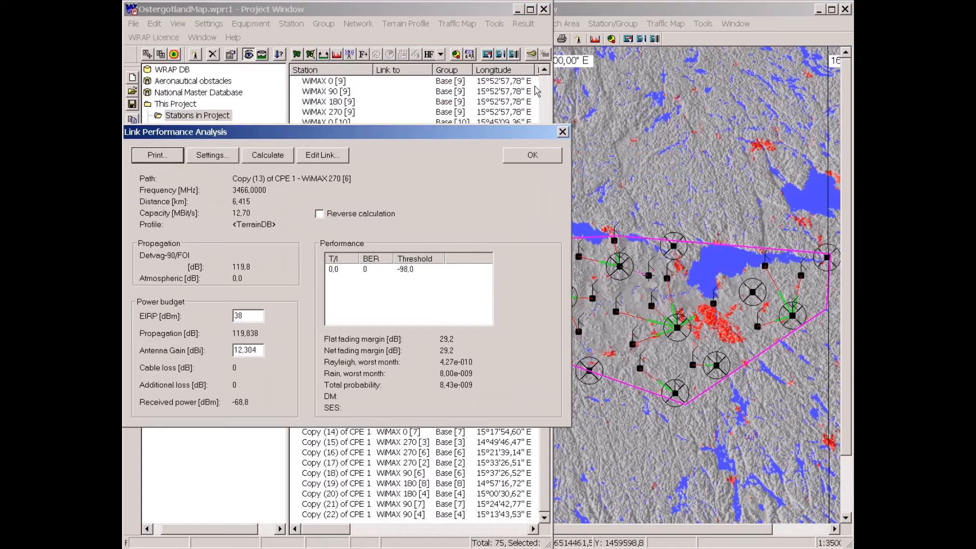
click(563, 132)
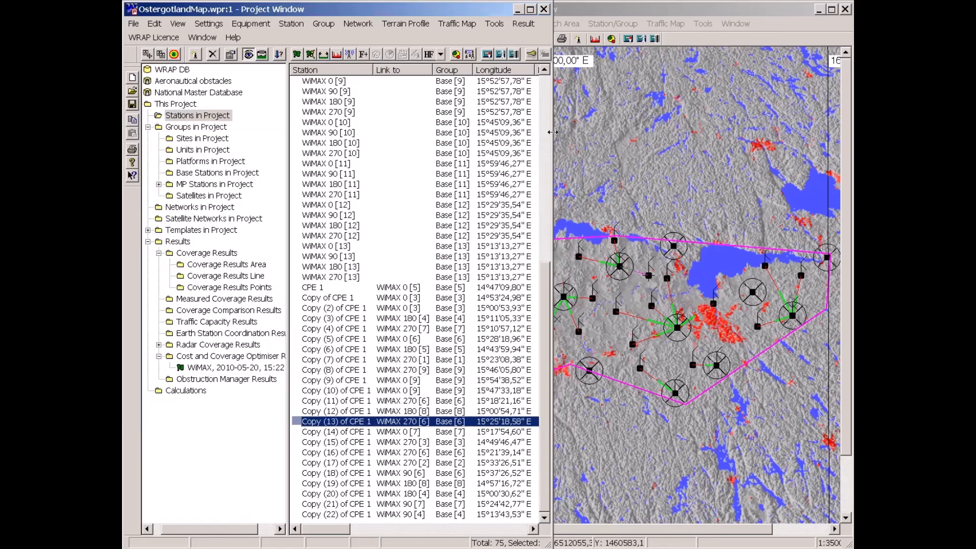
Narrow the project window to expose the map, and remove the planning area and all MP stations from the map.
drag(546, 139, 384, 149)
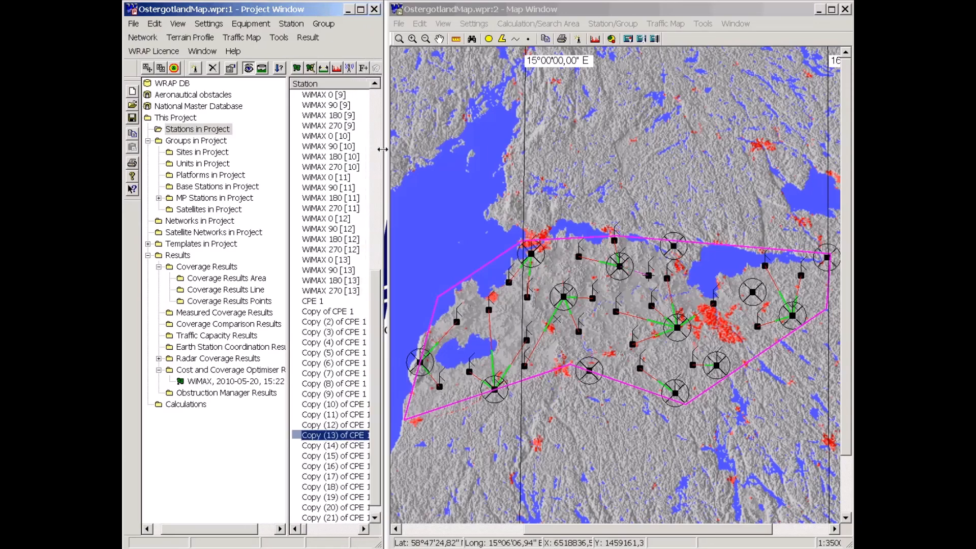
key(Escape)
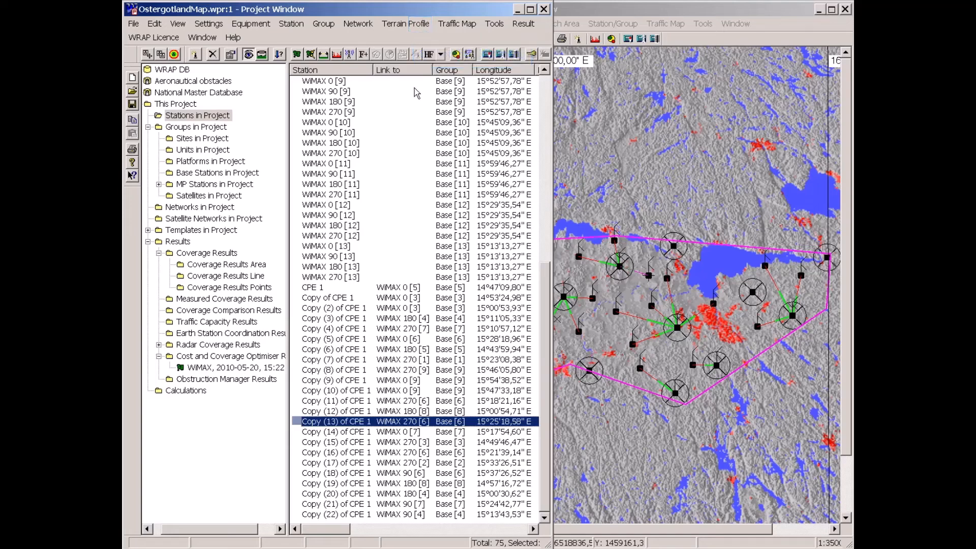
click(420, 24)
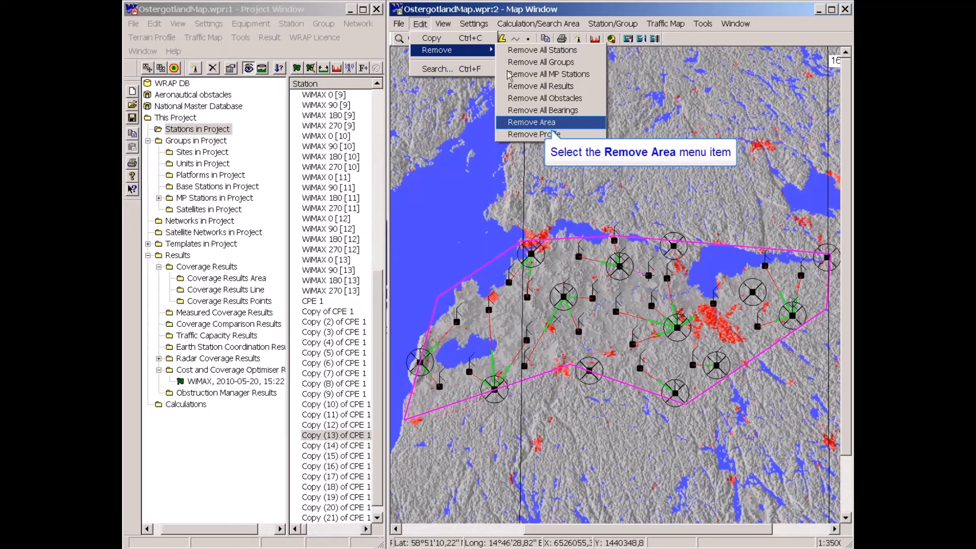
click(517, 124)
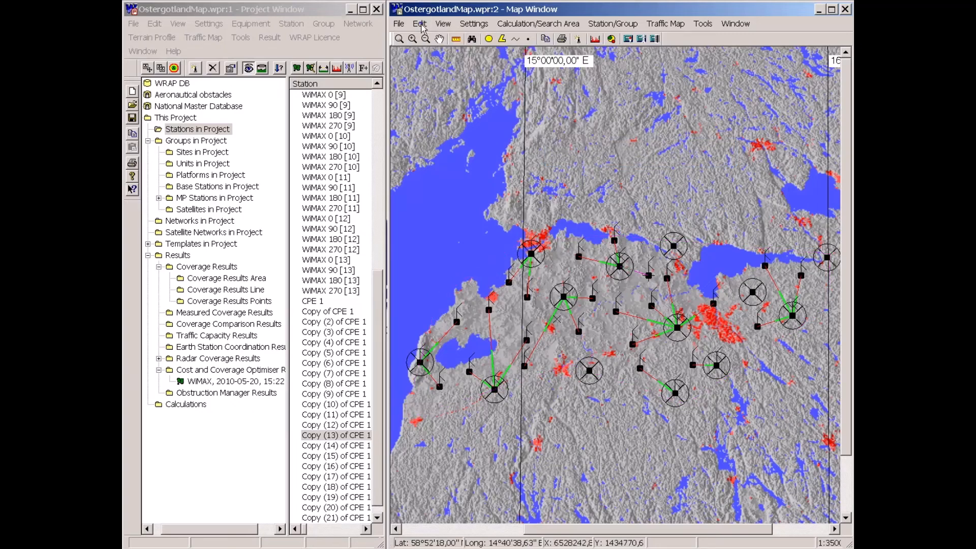
click(420, 24)
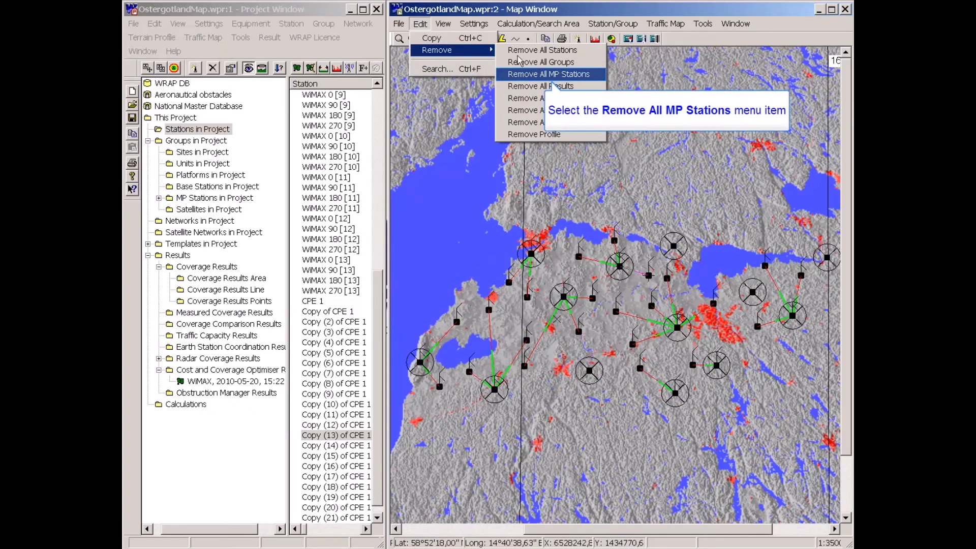
click(523, 74)
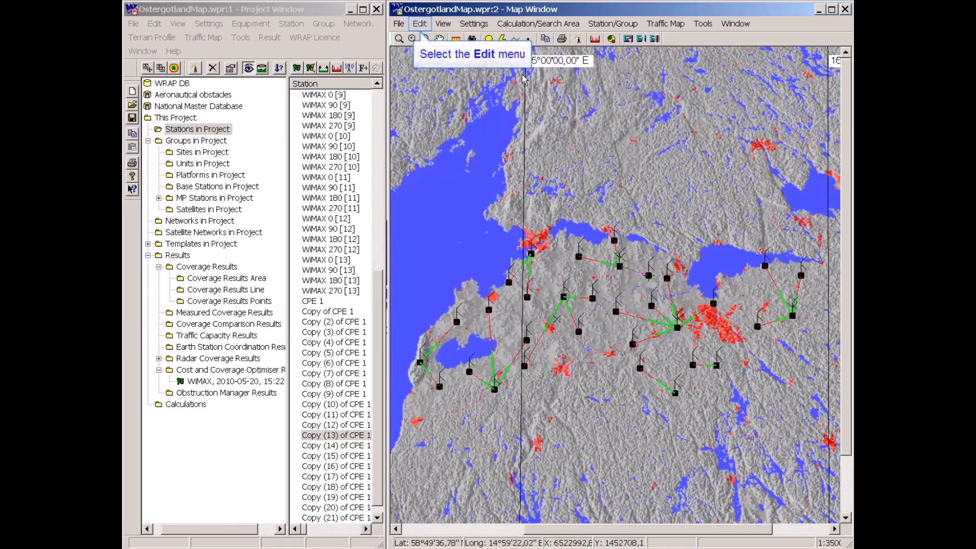
Remove all stations and the remaining profile line from the map.
click(419, 25)
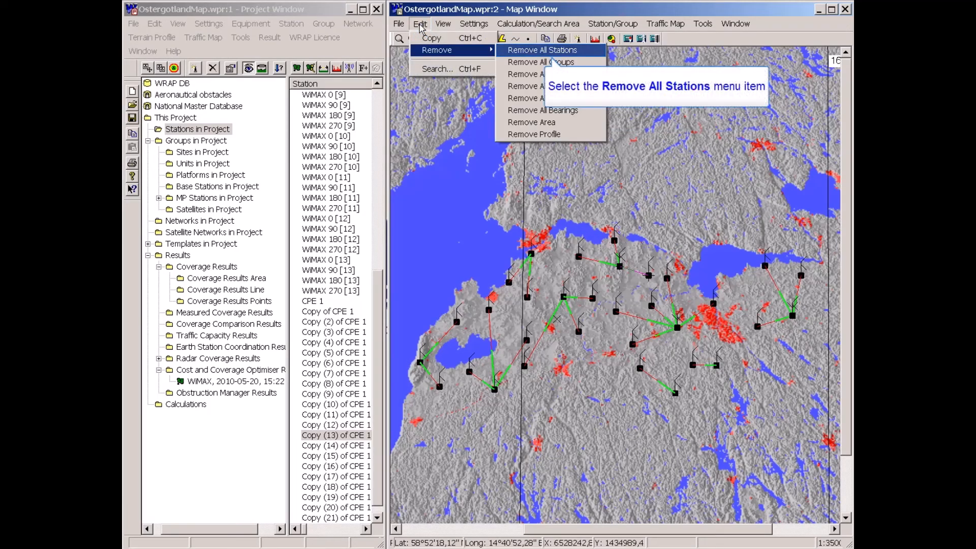
click(517, 52)
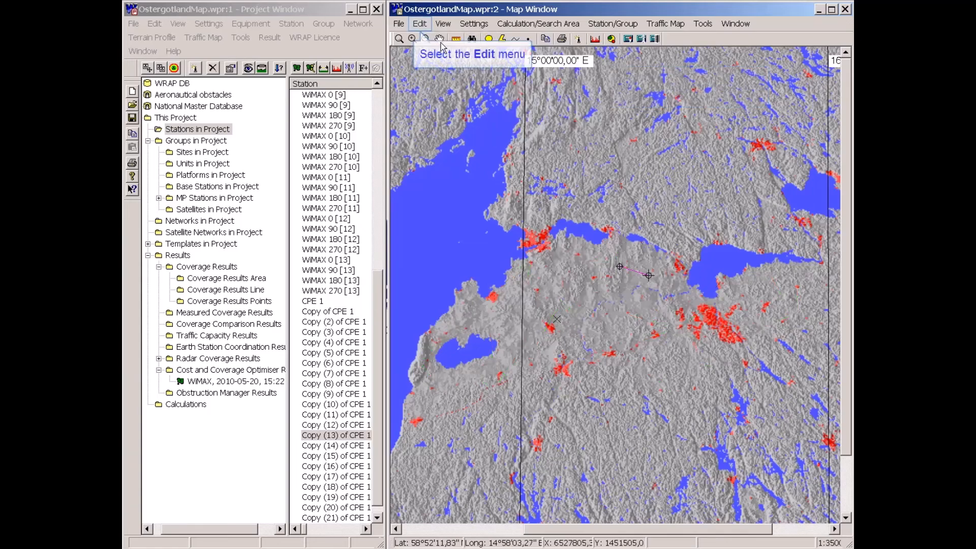
click(419, 26)
mouse_move(437, 49)
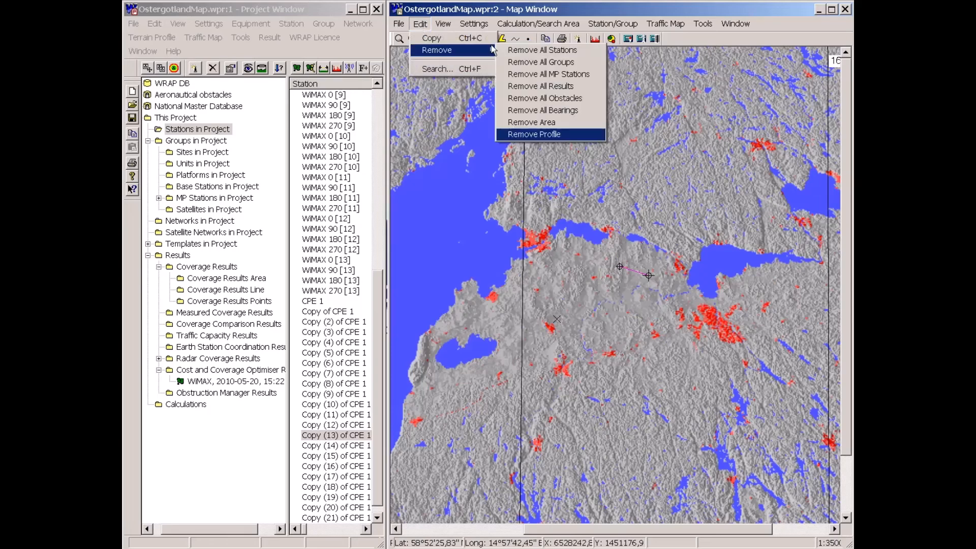
click(527, 135)
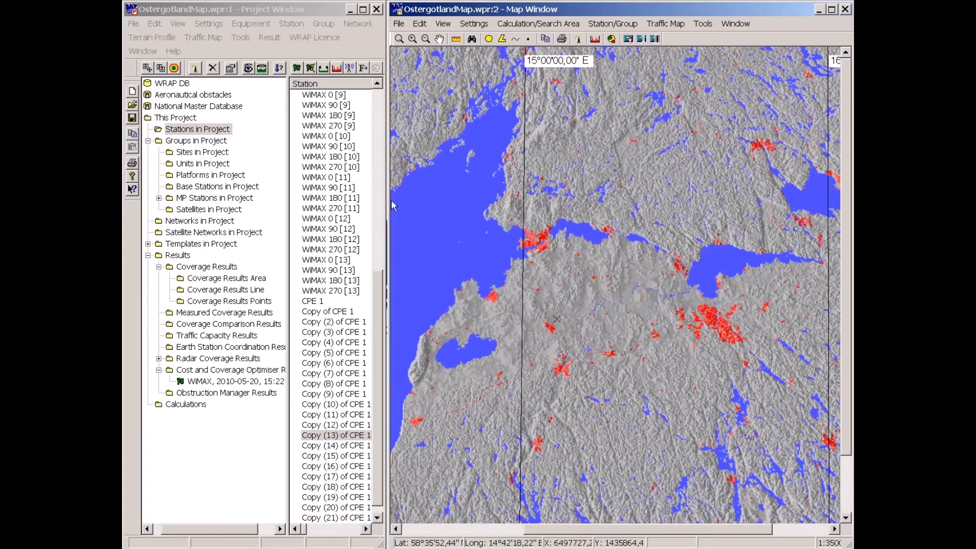
Widen the station list and show only the WiMAX 0 [1] sector station on the cleared map.
drag(374, 299, 373, 115)
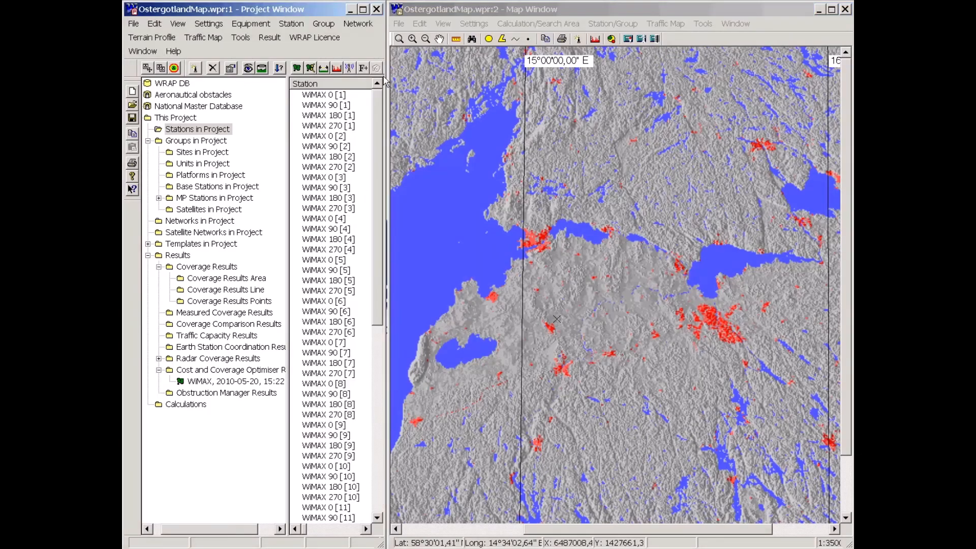
drag(284, 197, 252, 192)
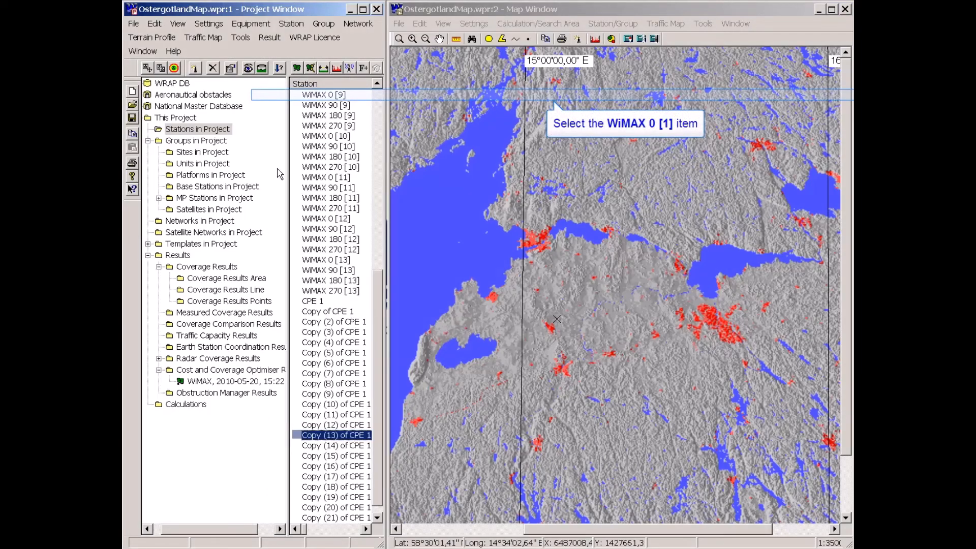
click(282, 95)
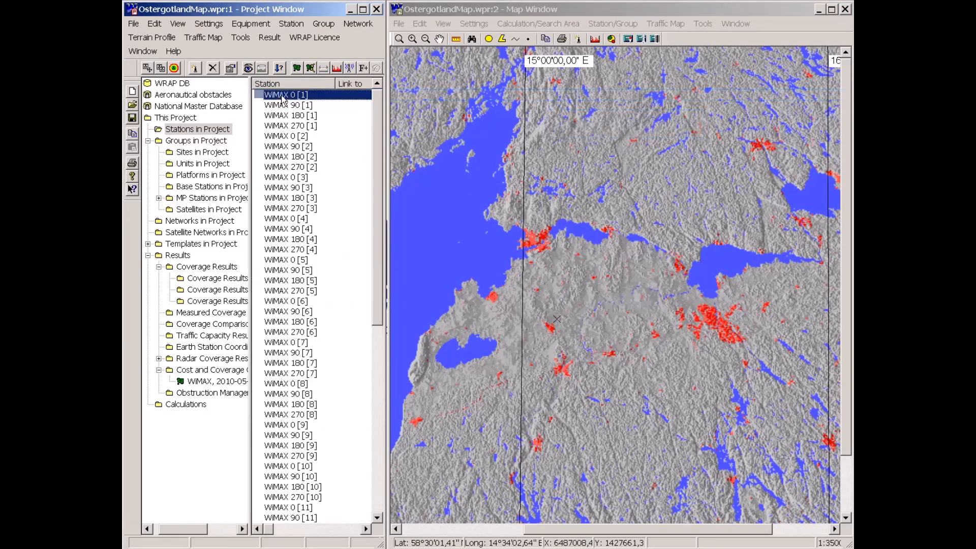
right_click(282, 98)
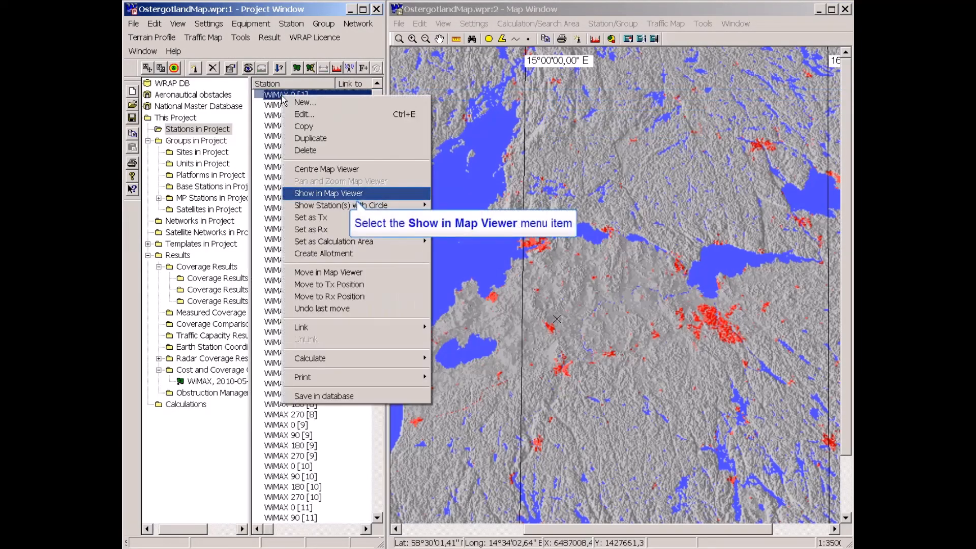
click(298, 194)
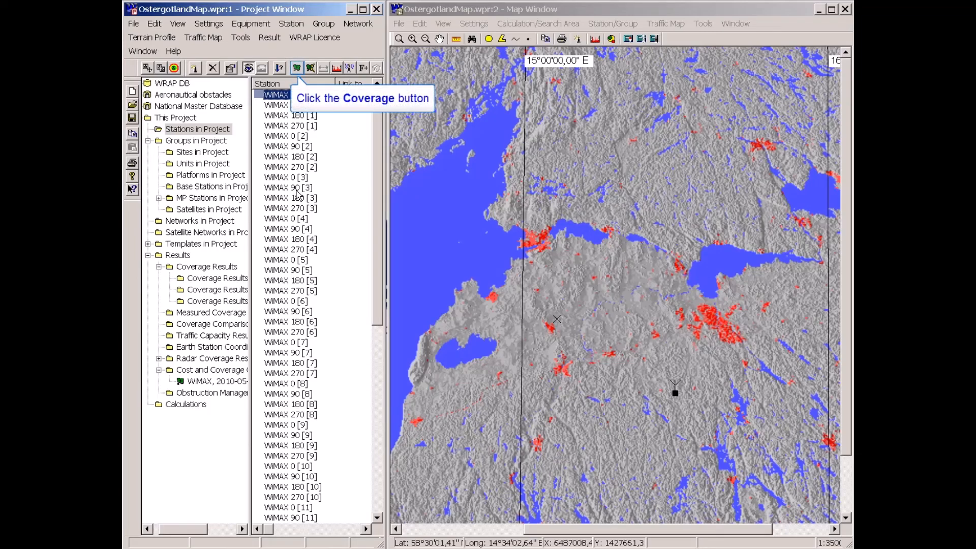
Run a Req Antenna Height coverage calculation for WiMAX 0 [1] at High Resolution.
click(297, 67)
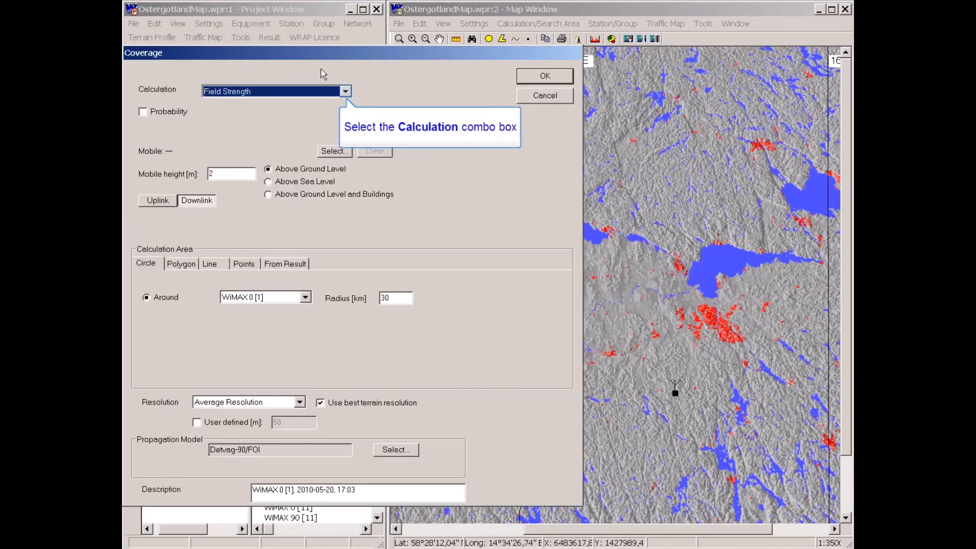
click(346, 93)
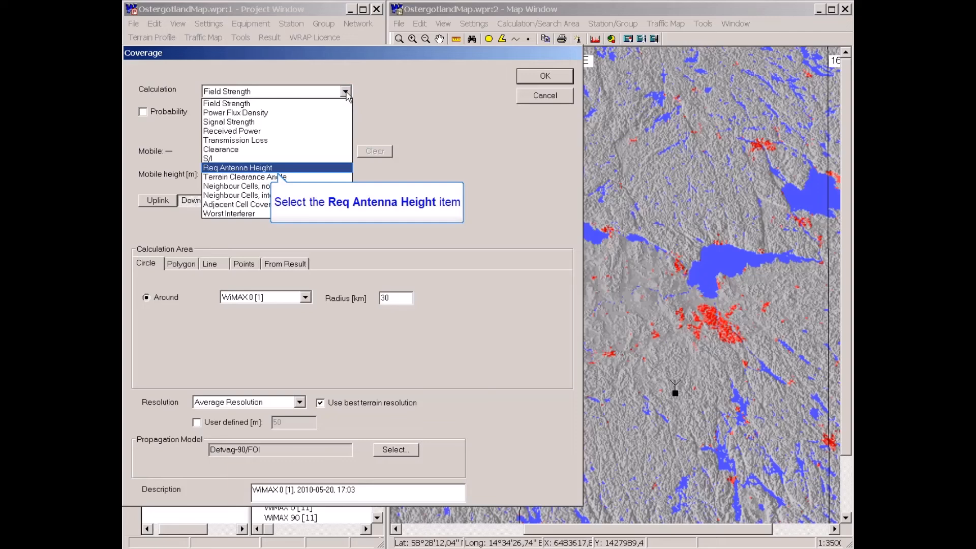
click(231, 168)
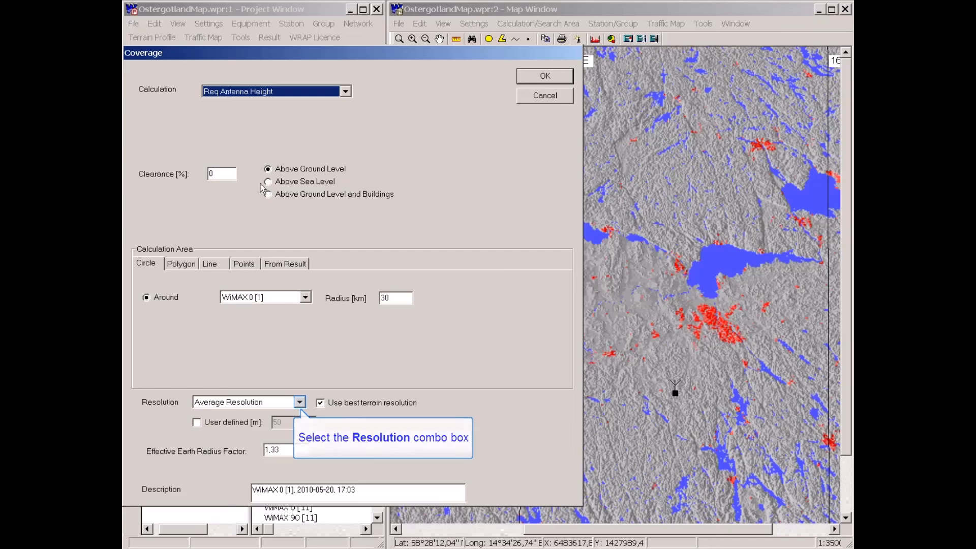
click(300, 402)
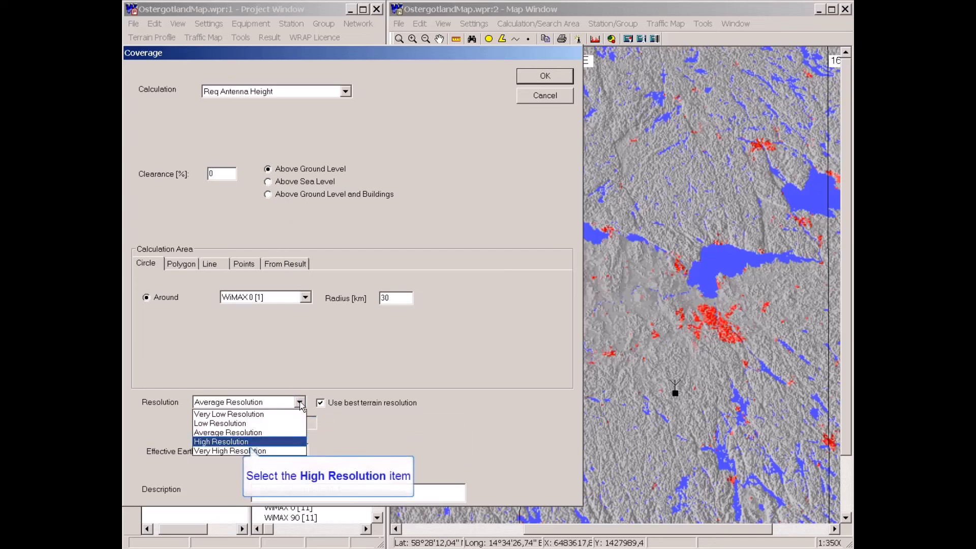
click(238, 442)
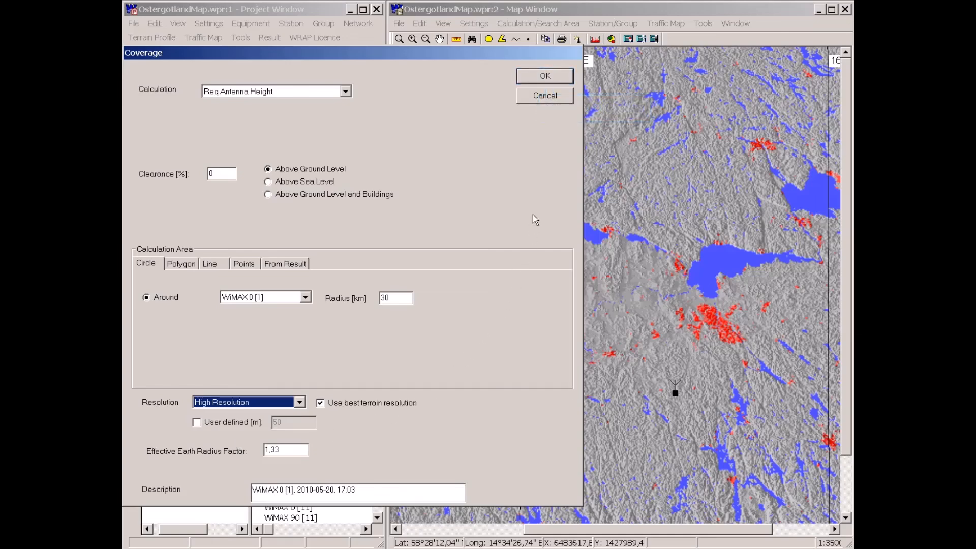
click(549, 79)
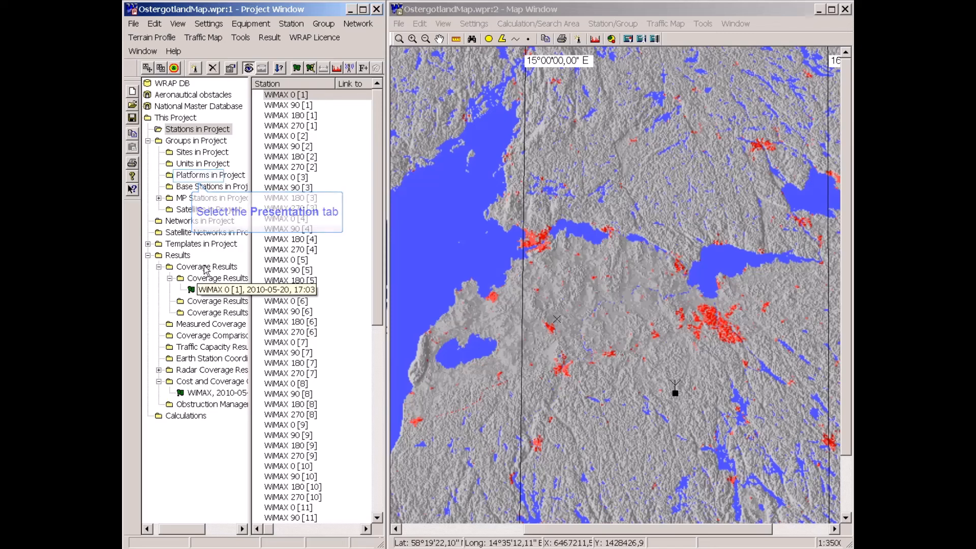
Set the coverage result's presentation levels to 5 for green, 15 for yellow and 25 for red.
click(199, 176)
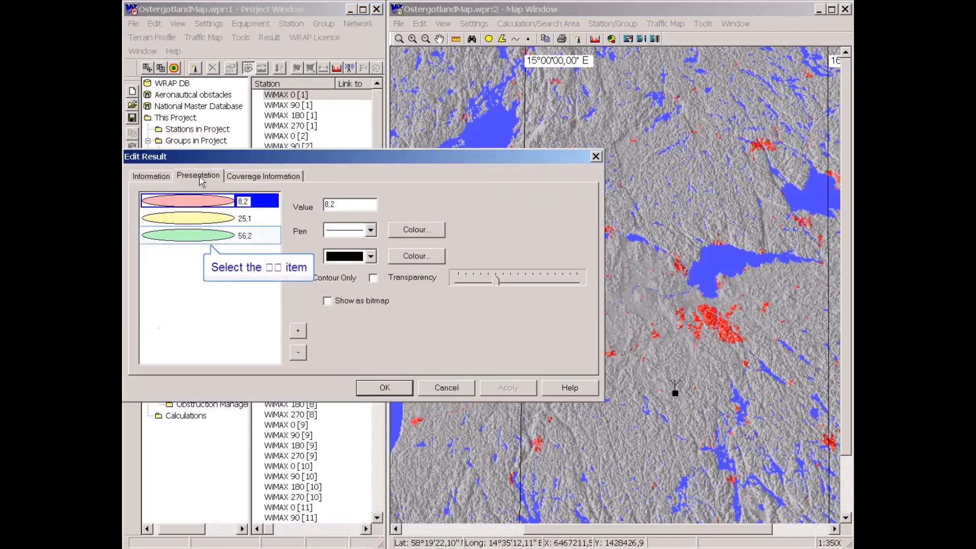
click(191, 238)
text(5)
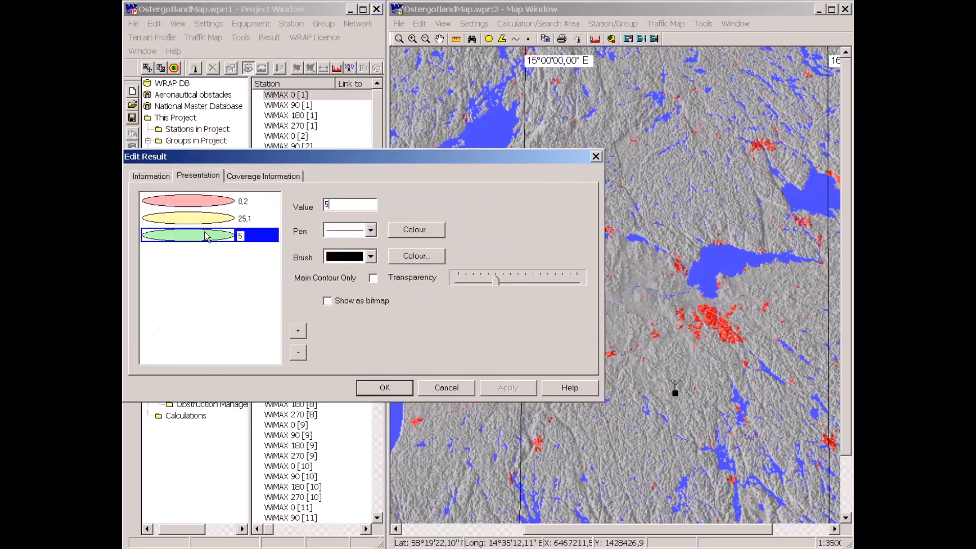
click(213, 221)
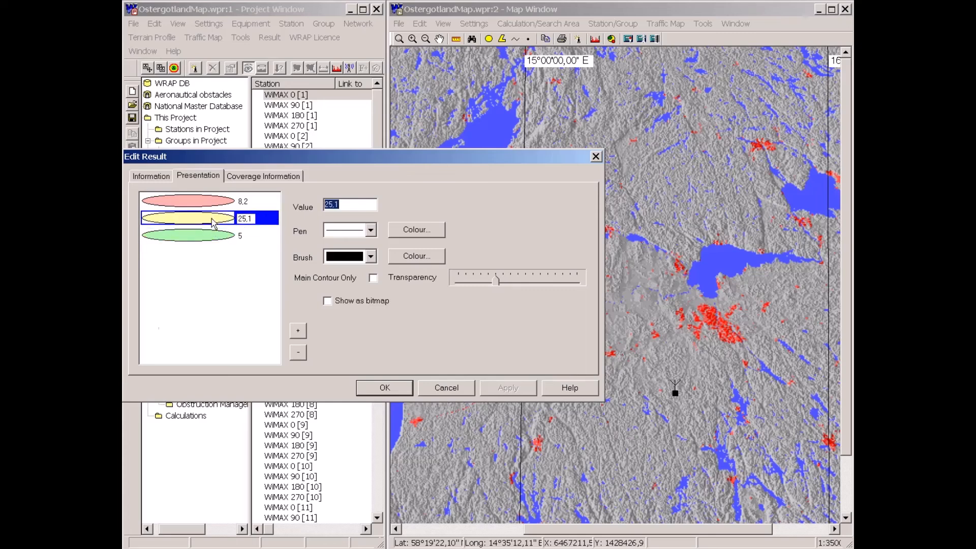
text(15)
click(207, 203)
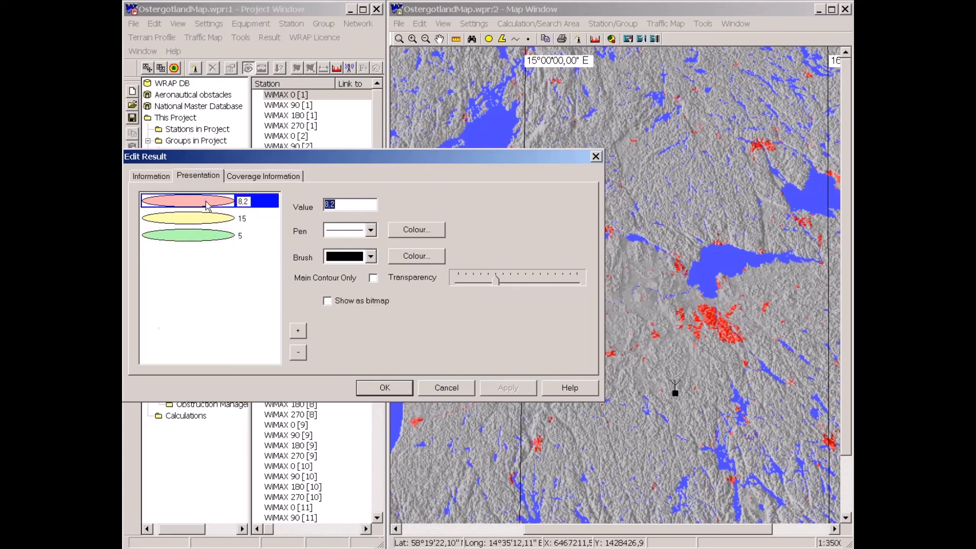
text(25)
key(Return)
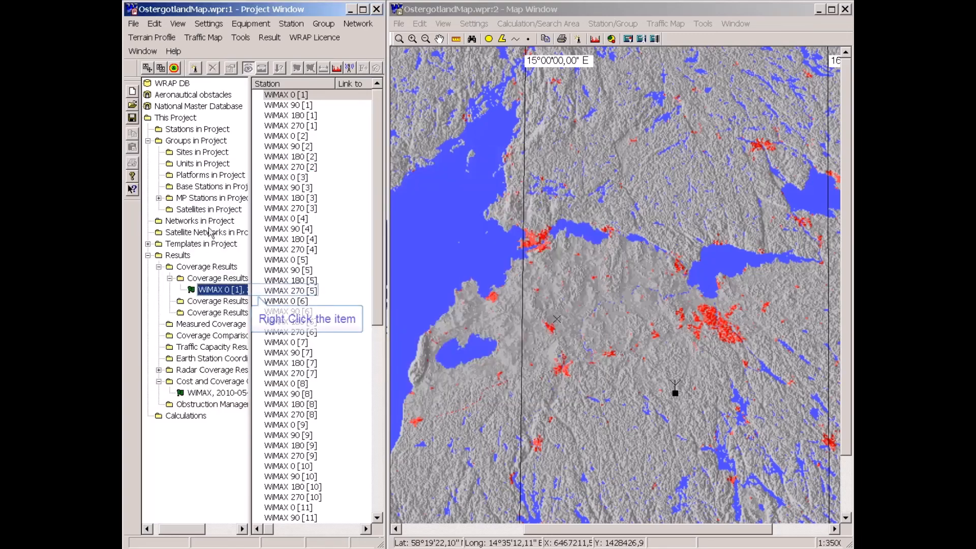
Make the WiMAX 0 [1] coverage result visible on the map and turn on its cursor value display.
right_click(210, 289)
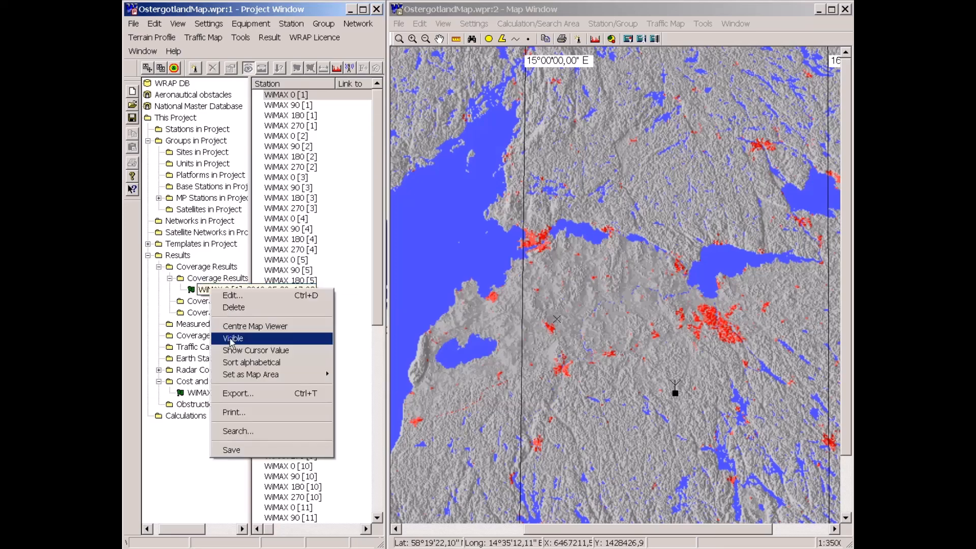
click(231, 339)
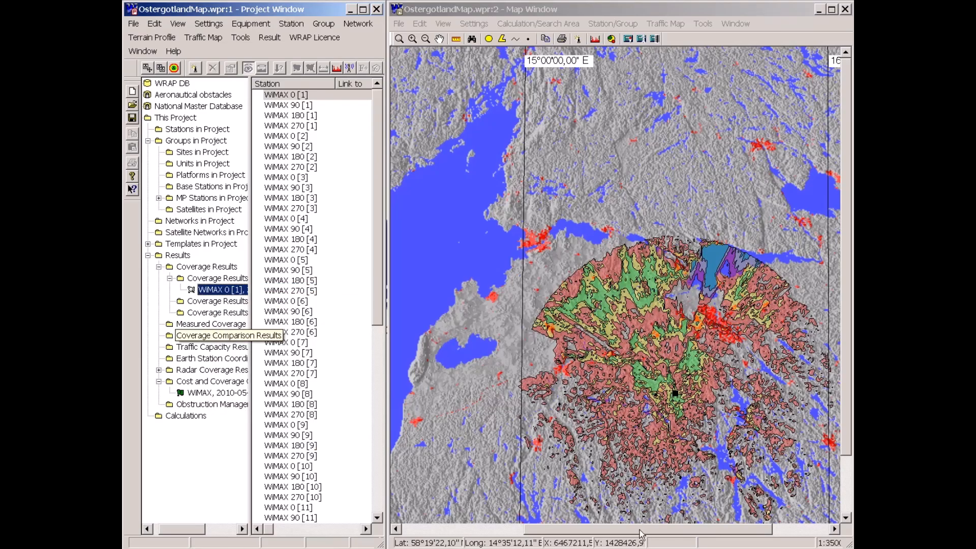
drag(642, 534, 675, 536)
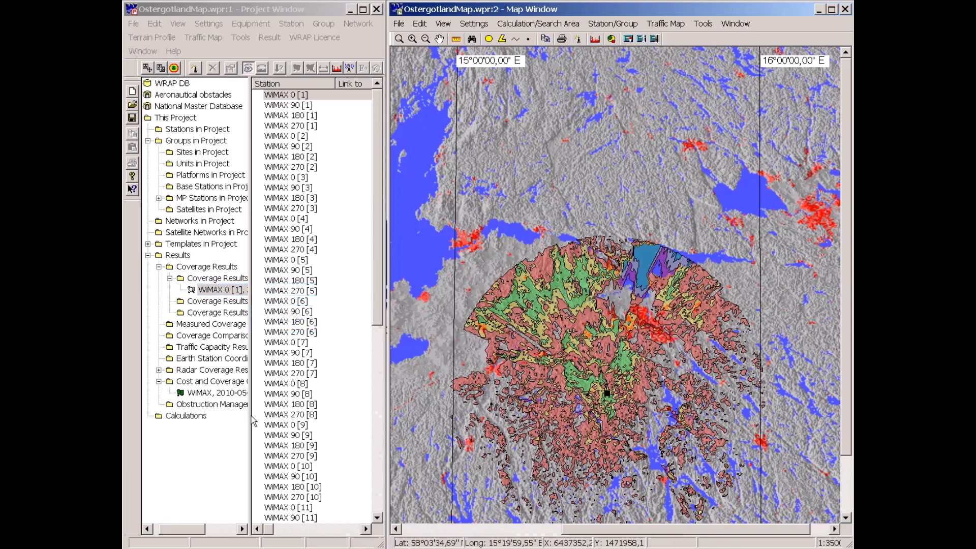
right_click(209, 289)
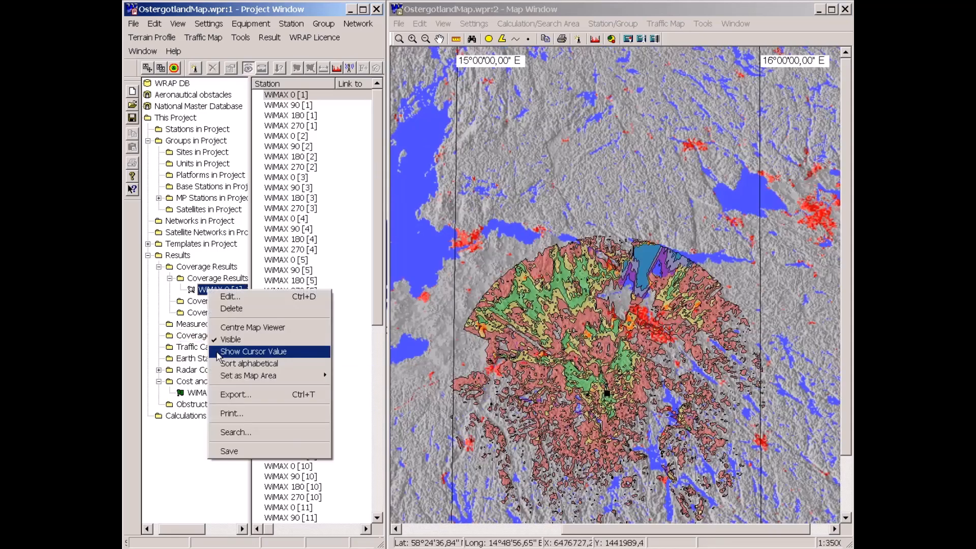
click(218, 356)
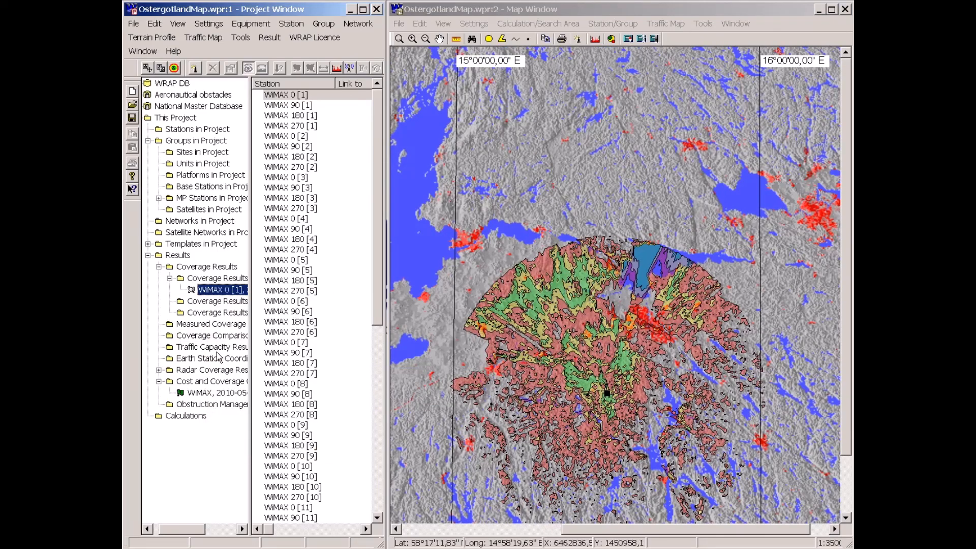